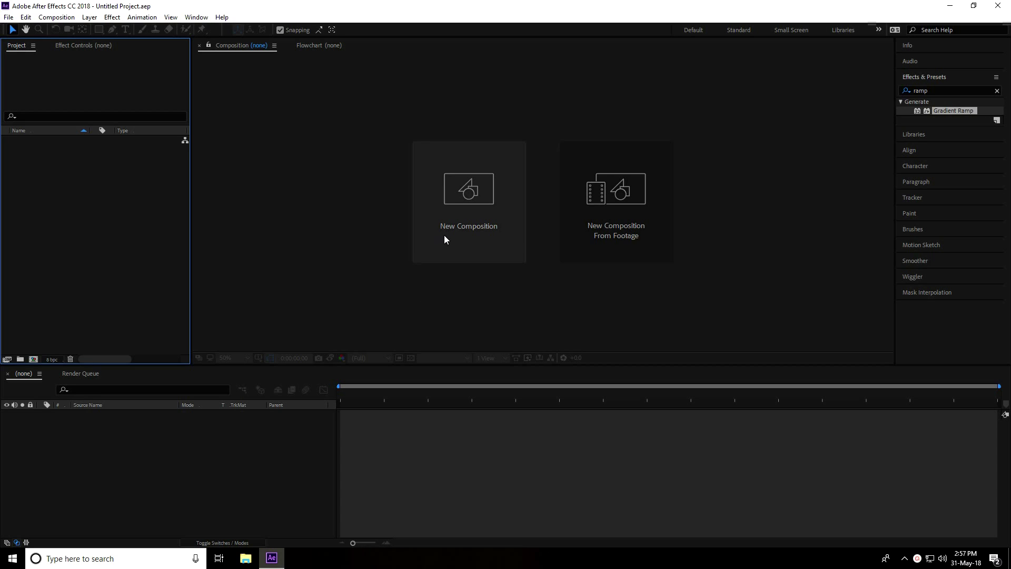
- Create a new composition using the HDTV 1080 29.97 preset
{"action": "left_click", "coordinate": [488, 231]}
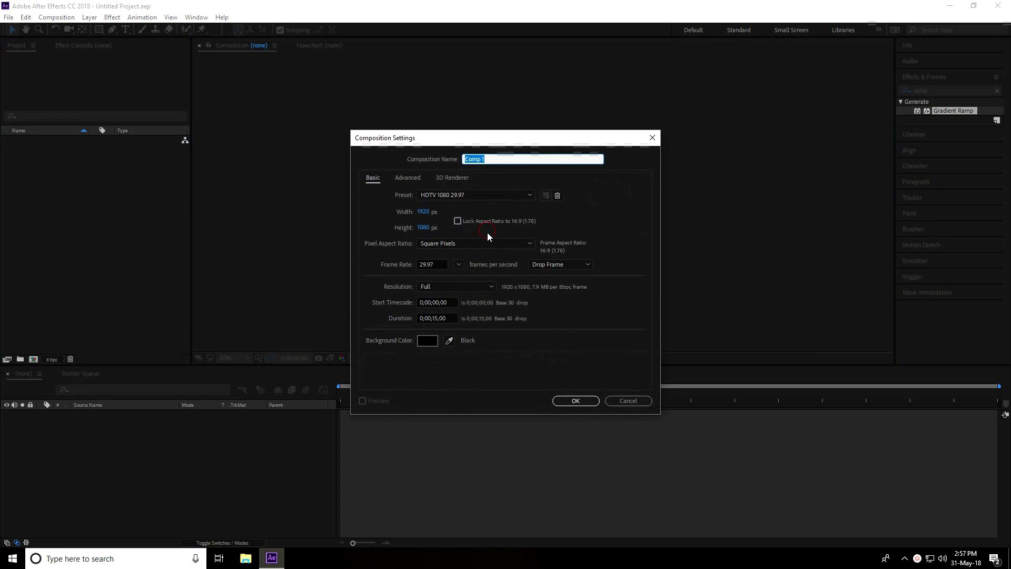
{"action": "left_click", "coordinate": [434, 196]}
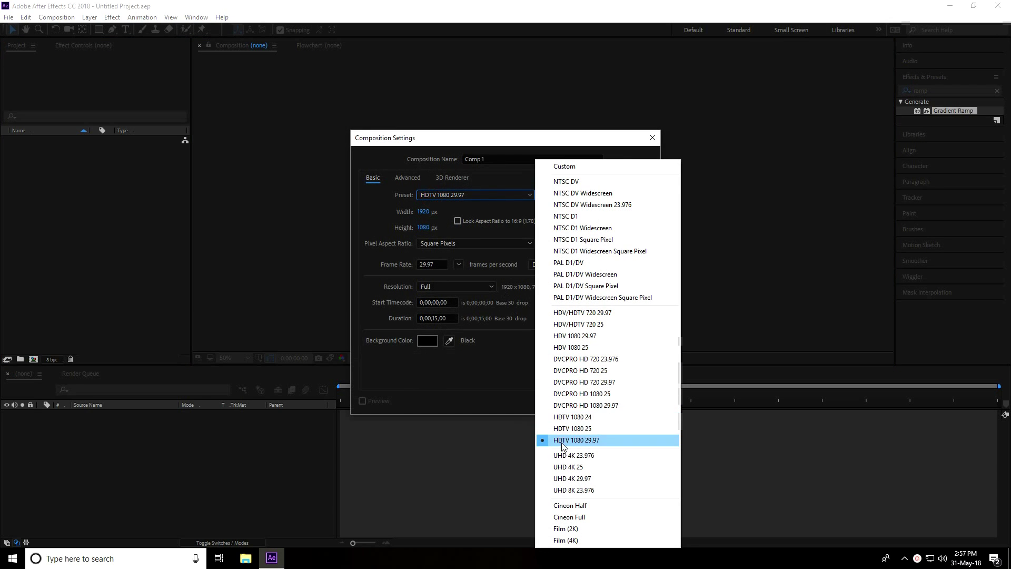
{"action": "left_click", "coordinate": [599, 441]}
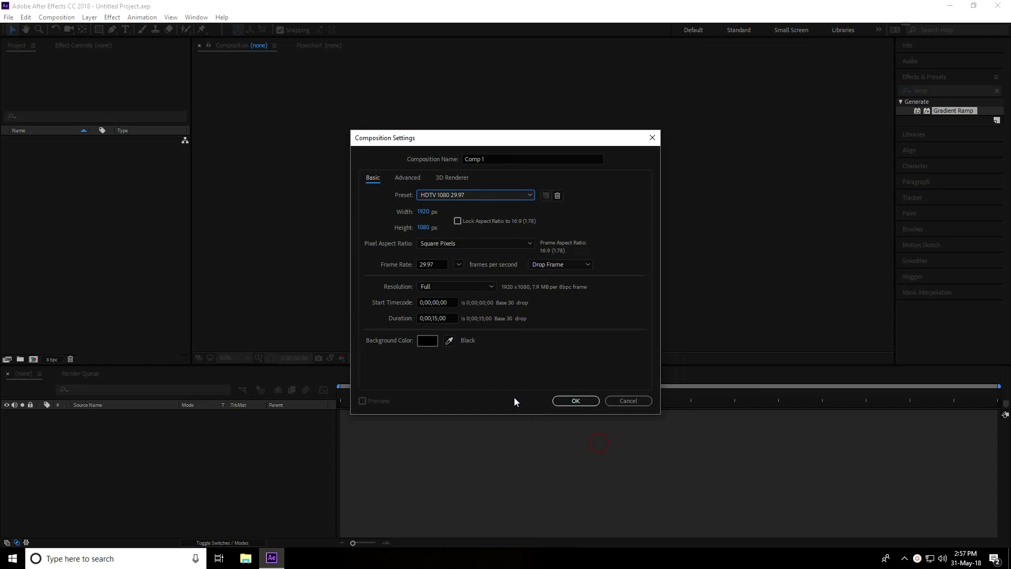
{"action": "left_click", "coordinate": [590, 403]}
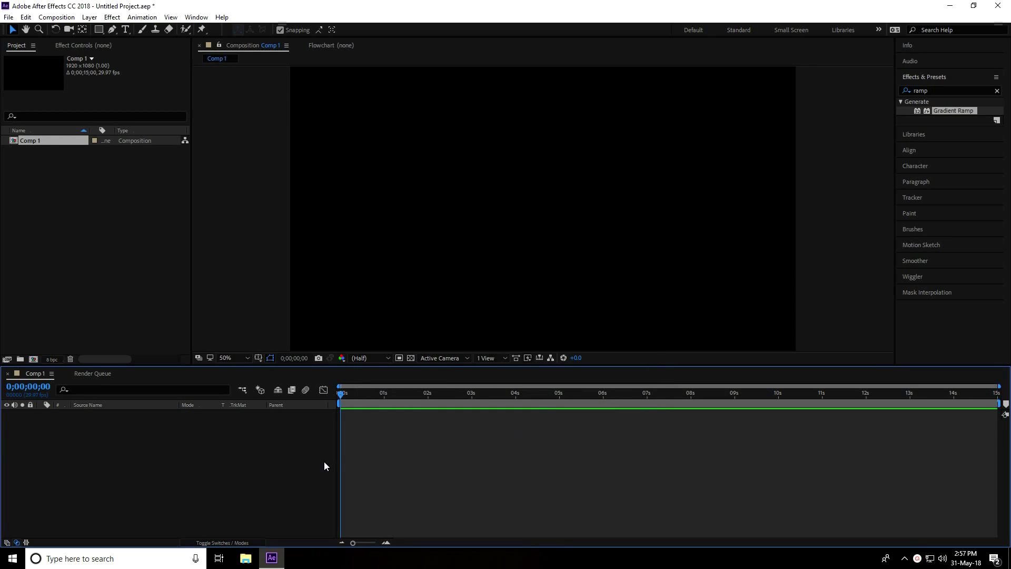
- Add a black full-frame solid layer named BG to the composition
{"action": "right_click", "coordinate": [90, 471]}
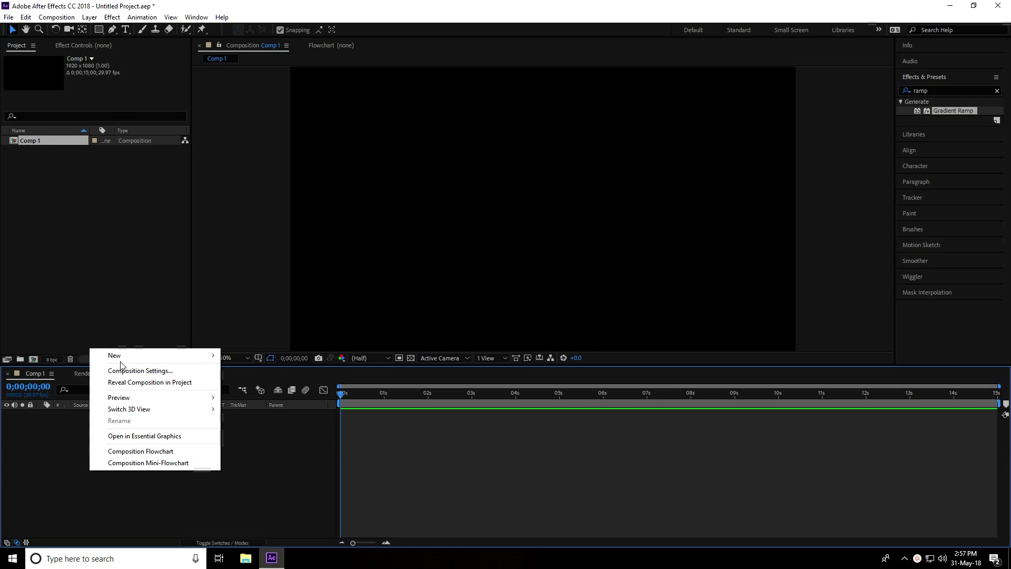
{"action": "mouse_move", "coordinate": [209, 357]}
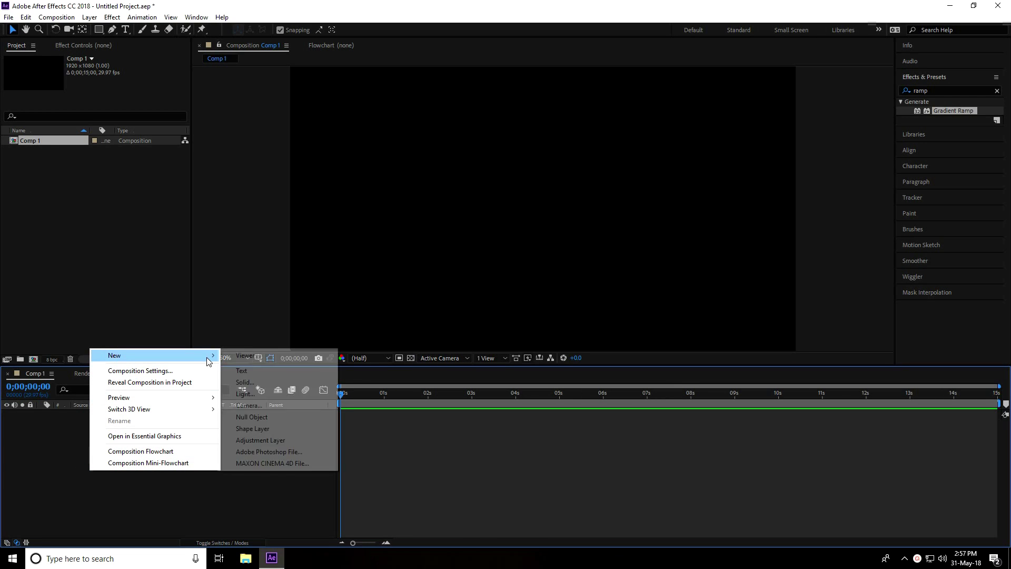
{"action": "left_click", "coordinate": [245, 382]}
{"action": "key", "text": "BackSpace"}
{"action": "type", "text": "BG"}
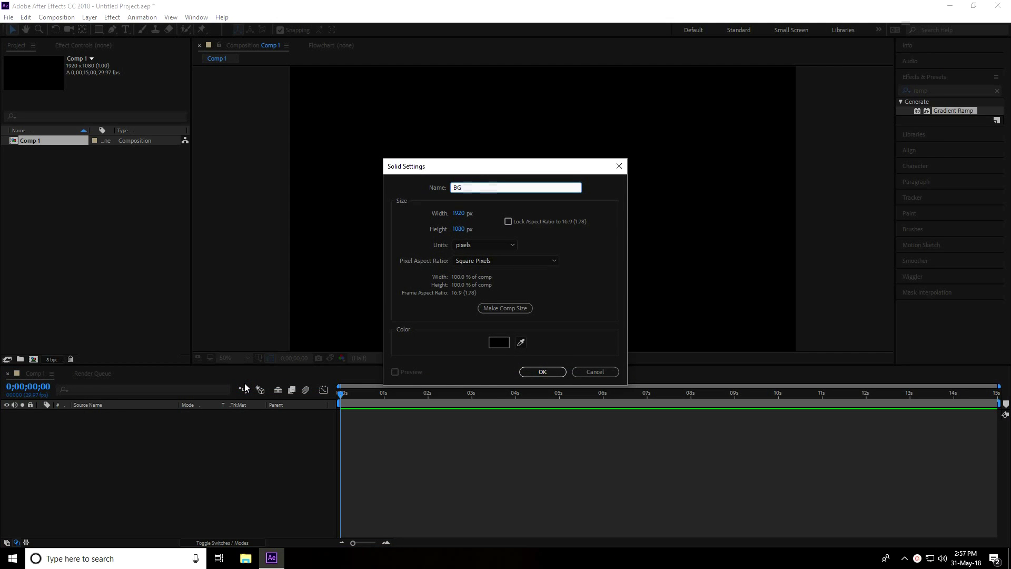
{"action": "left_click", "coordinate": [533, 372]}
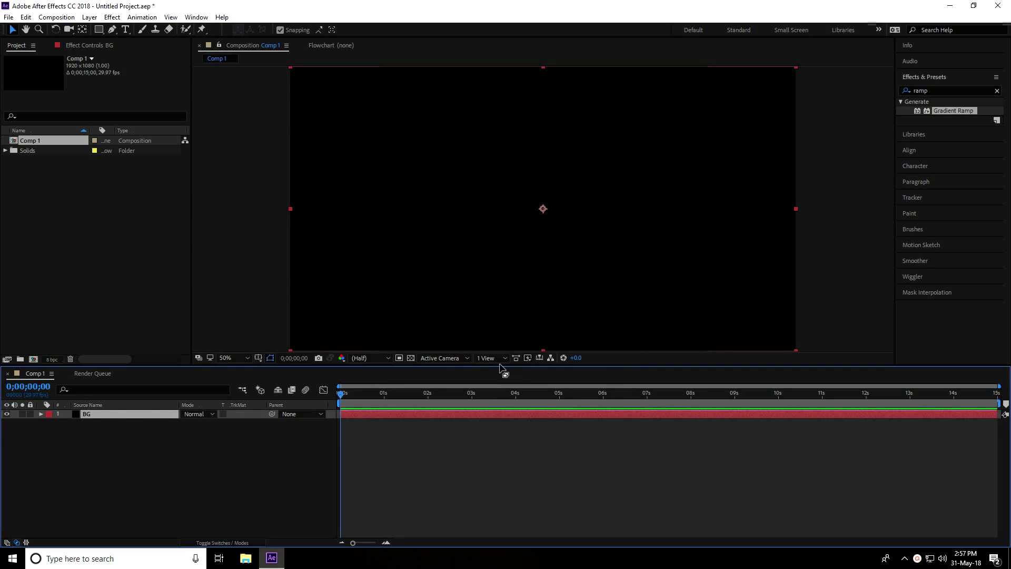
- Find the Gradient Ramp effect by searching for "ramp" and apply it to the BG layer
{"action": "left_click", "coordinate": [998, 91]}
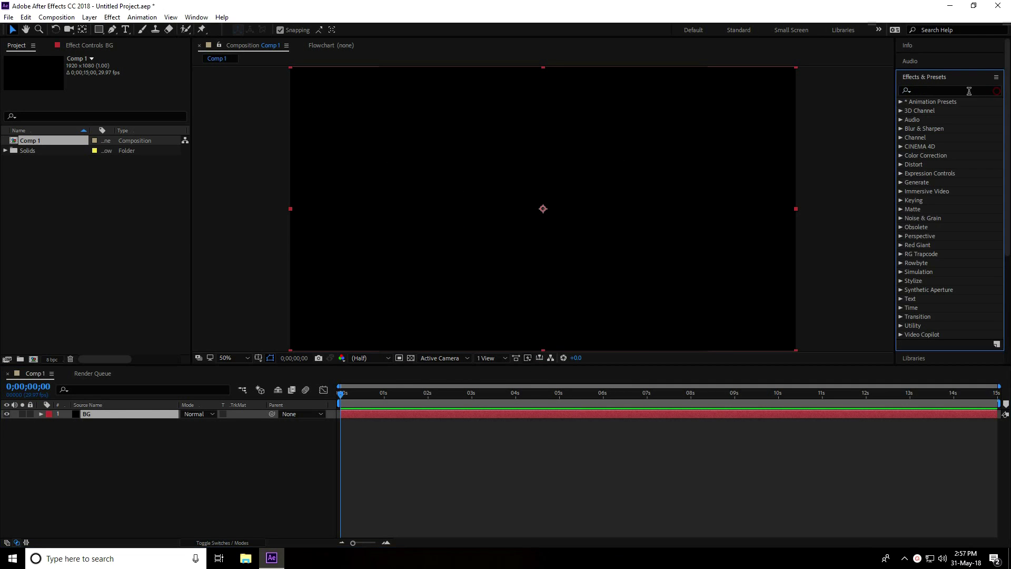
{"action": "left_click", "coordinate": [935, 92]}
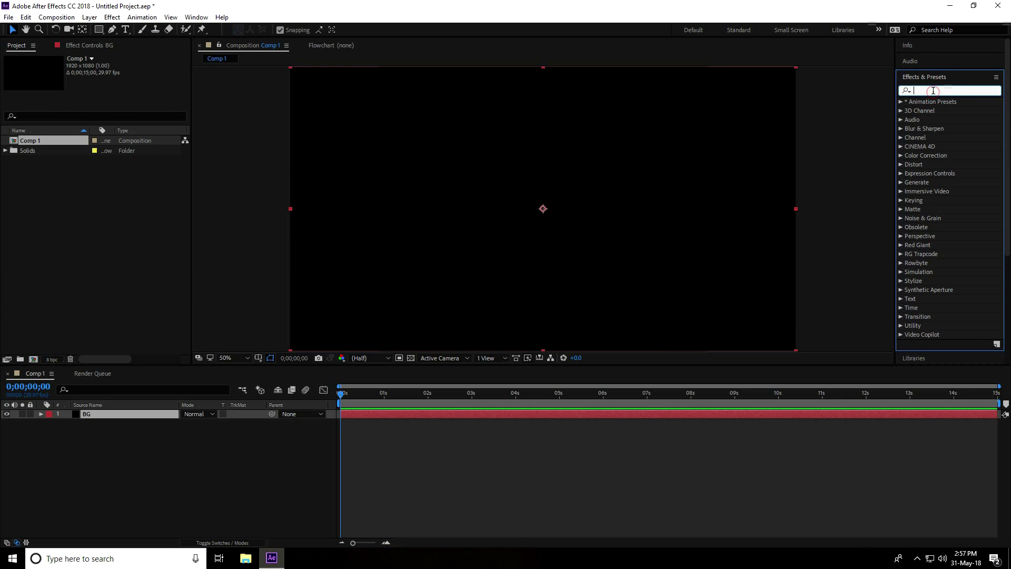
{"action": "type", "text": "ramp"}
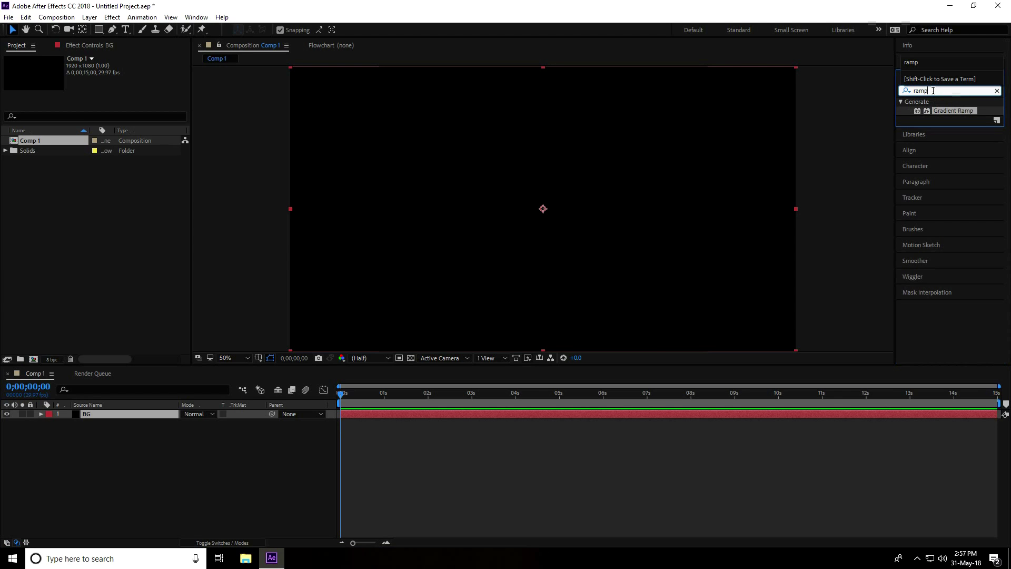
{"action": "left_click", "coordinate": [944, 111]}
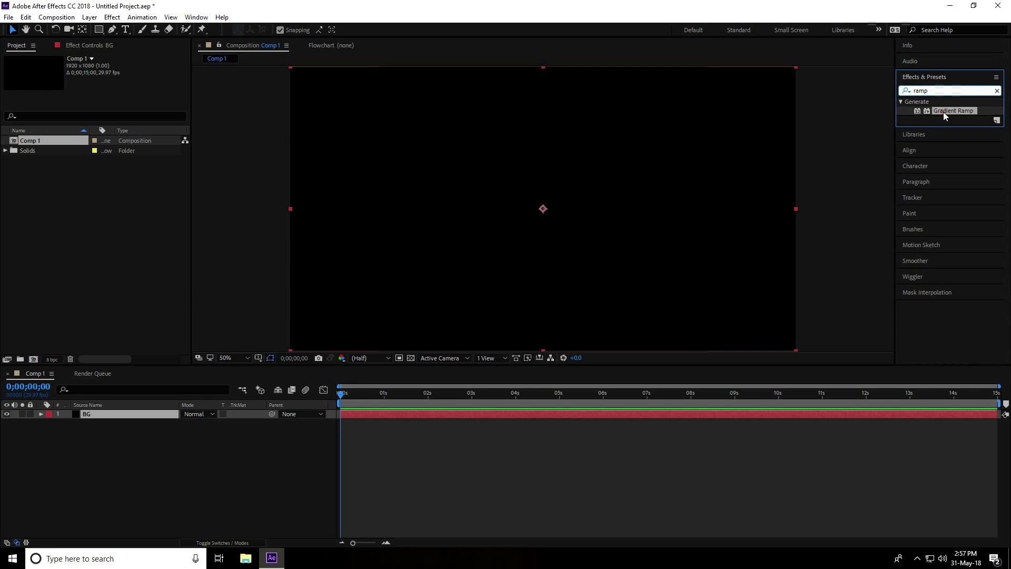
{"action": "left_click_drag", "start_coordinate": [944, 112], "coordinate": [96, 415]}
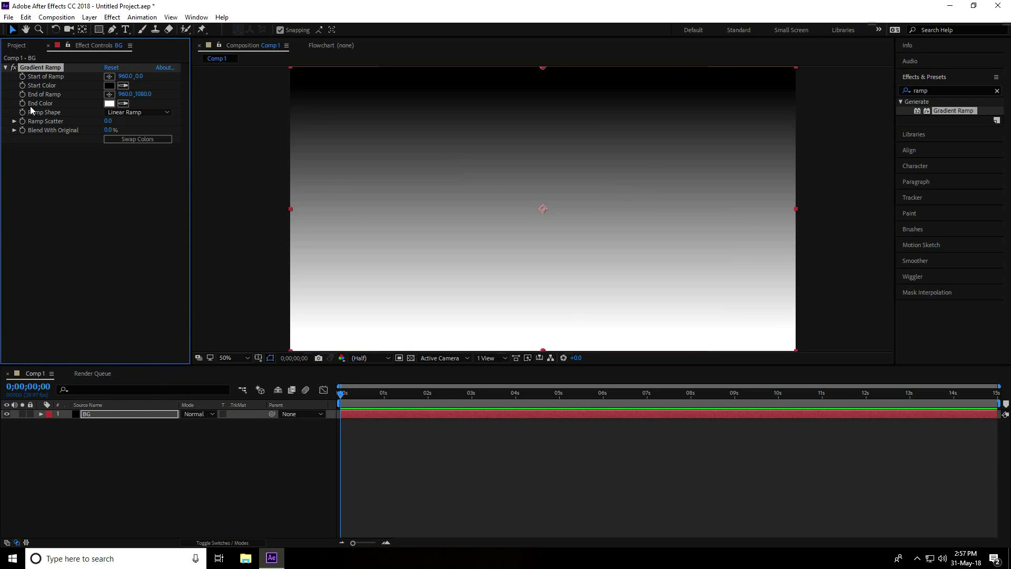
- Set the gradient ramp's end color to a very dark red, 290303
{"action": "left_click", "coordinate": [109, 103]}
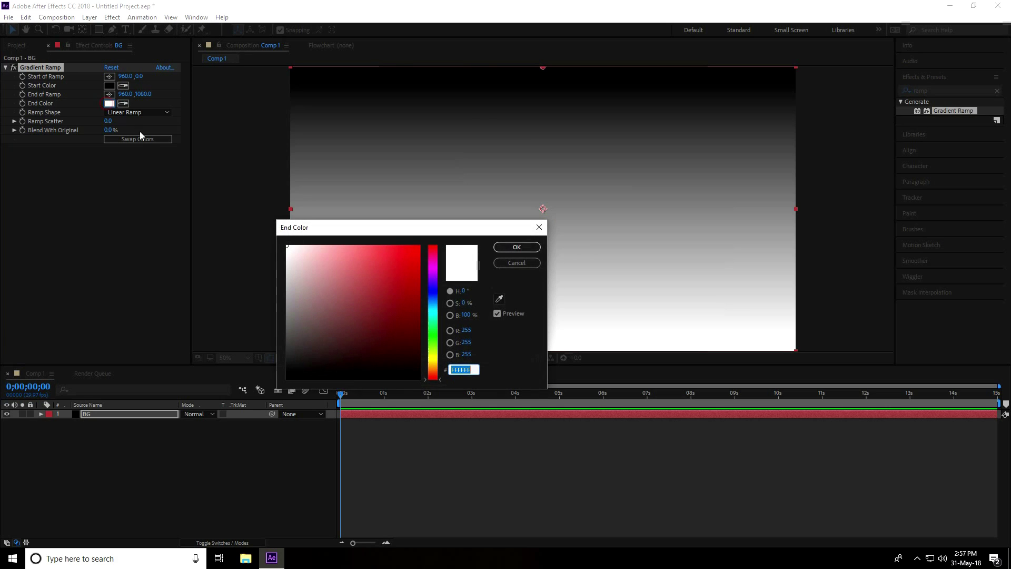
{"action": "left_click_drag", "start_coordinate": [399, 319], "coordinate": [410, 357]}
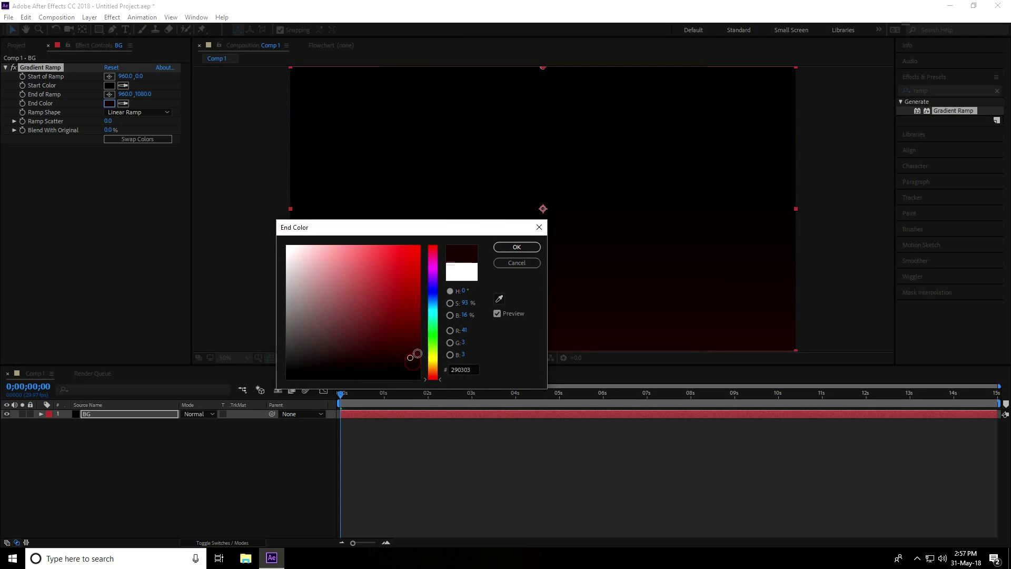
{"action": "left_click", "coordinate": [517, 247]}
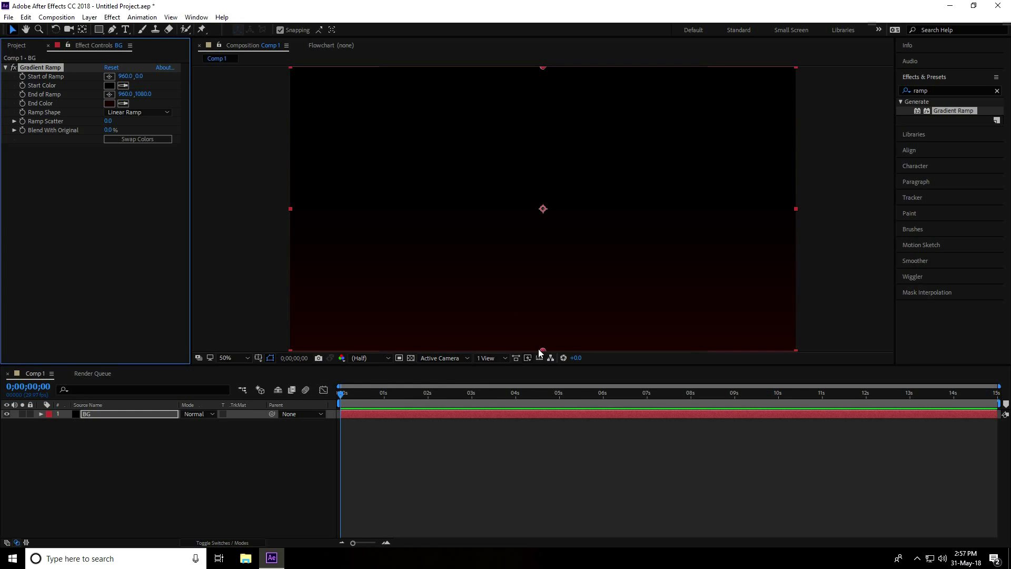
- Make the ramp horizontal, with its start at about -36, 544 and its end at about 1948, 538, then deselect the layer
{"action": "left_click_drag", "start_coordinate": [542, 351], "coordinate": [801, 206]}
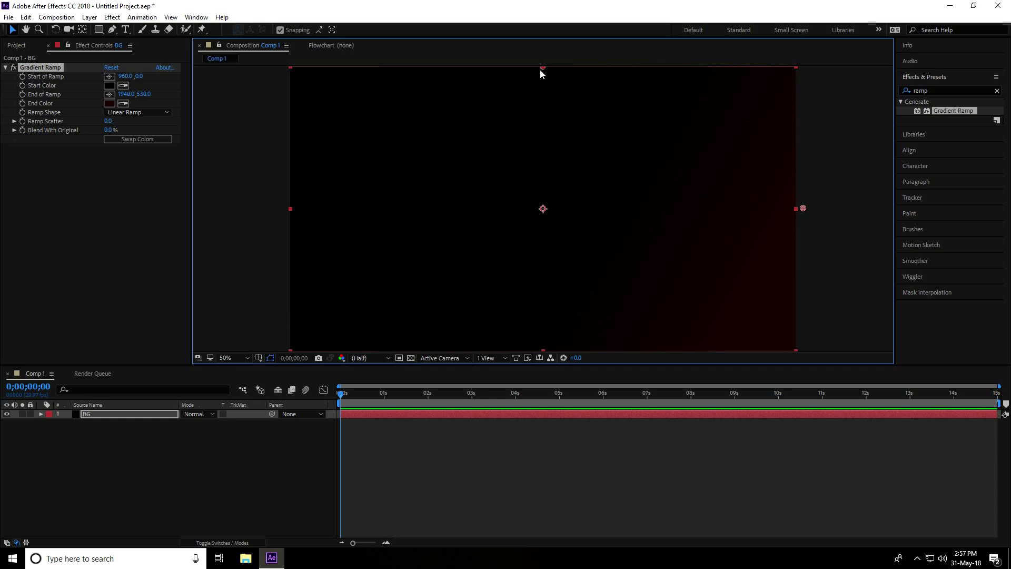
{"action": "left_click_drag", "start_coordinate": [542, 68], "coordinate": [279, 211]}
{"action": "left_click", "coordinate": [136, 501]}
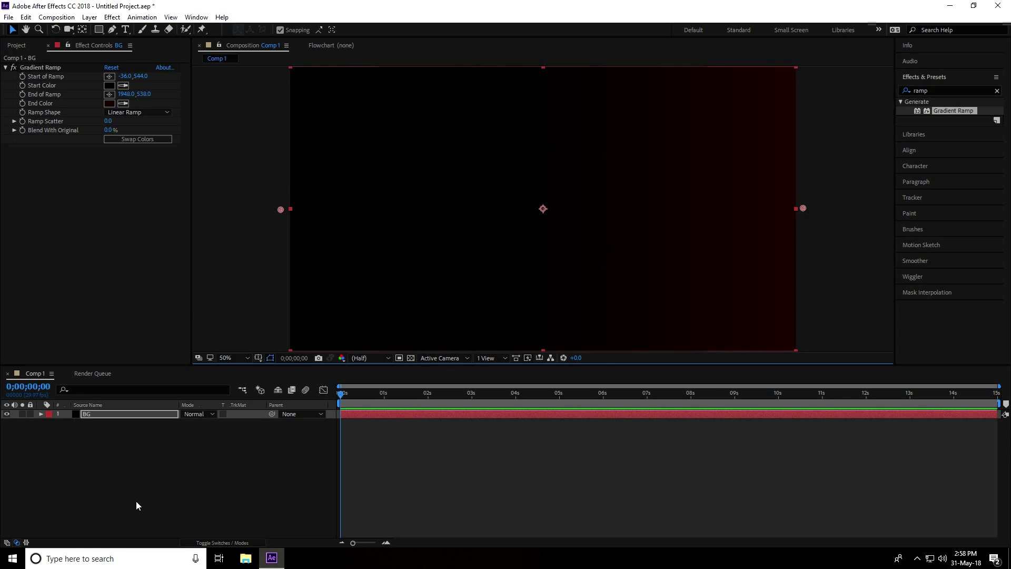
- Add a second black full-frame solid layer named Plexus above BG
{"action": "right_click", "coordinate": [110, 503]}
{"action": "mouse_move", "coordinate": [140, 392]}
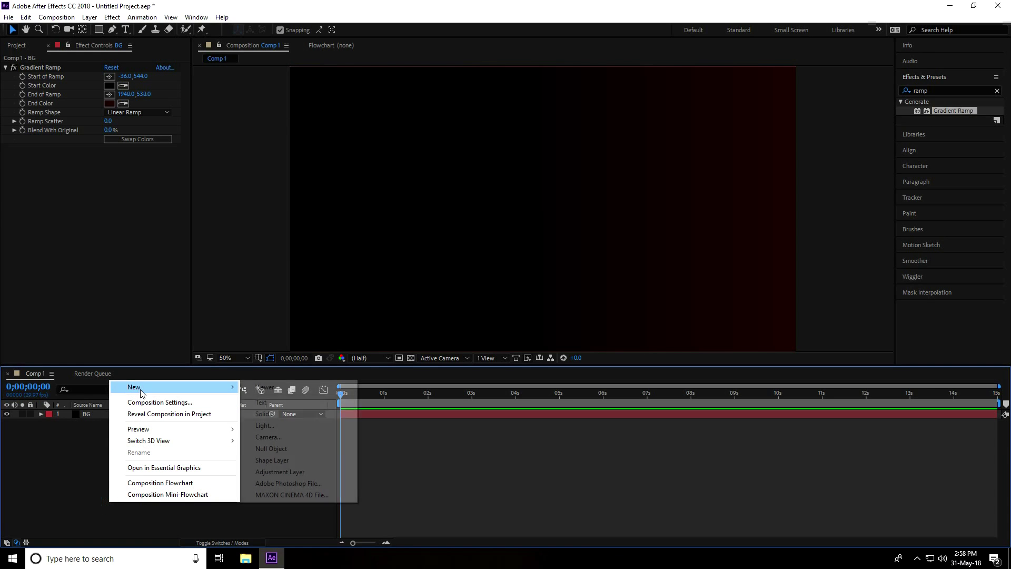
{"action": "left_click", "coordinate": [290, 413]}
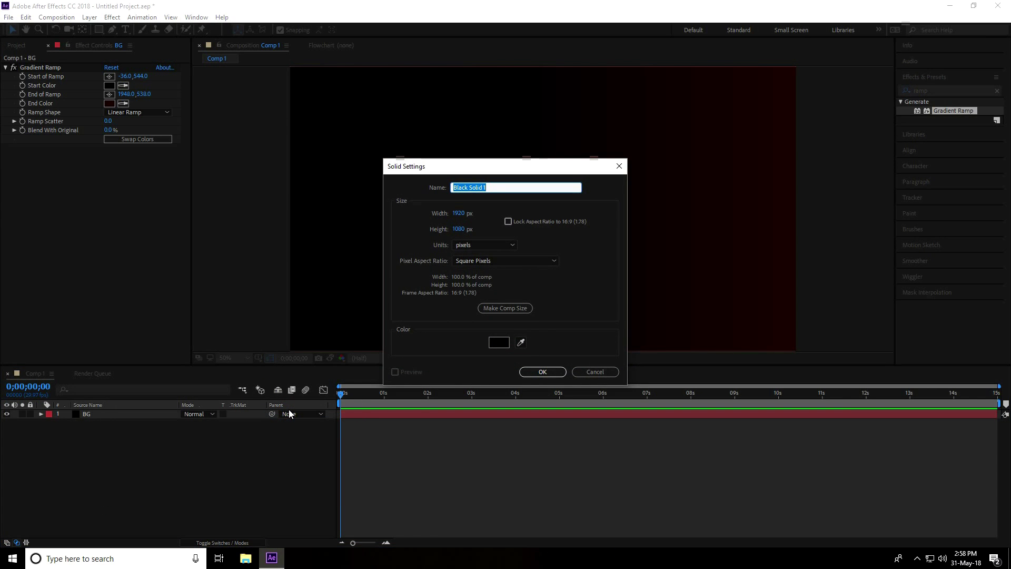
{"action": "key", "text": "BackSpace"}
{"action": "type", "text": "Plexus"}
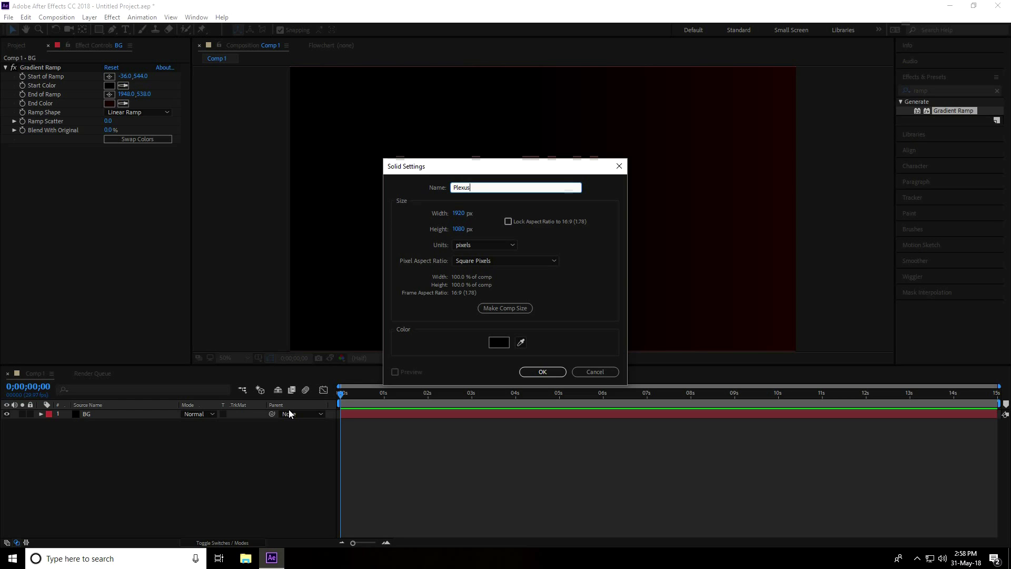
{"action": "left_click", "coordinate": [542, 371]}
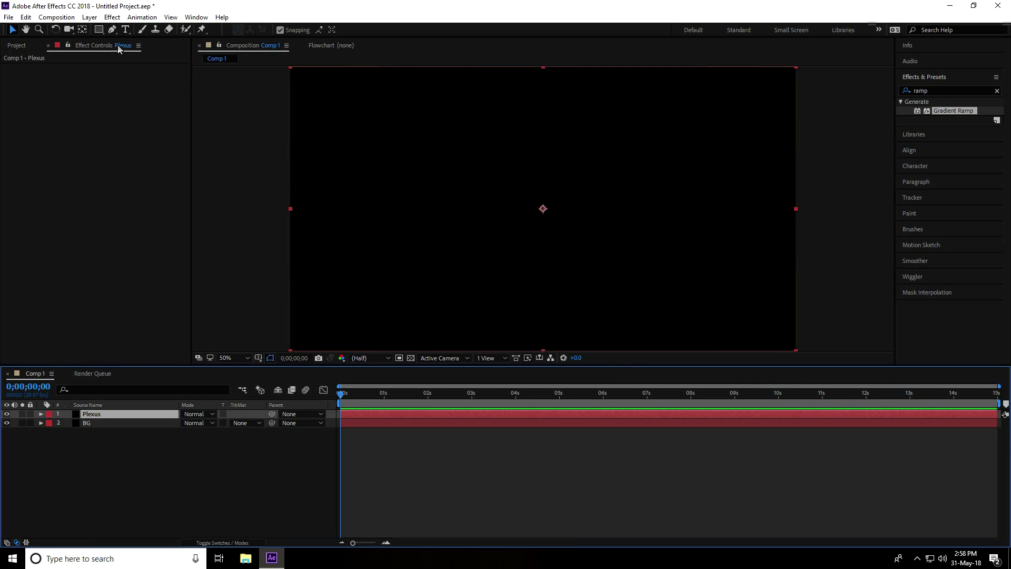
- Apply the Rowbyte Plexus effect to the Plexus layer and collapse its Points Renderer and Plexus settings
{"action": "left_click", "coordinate": [113, 18]}
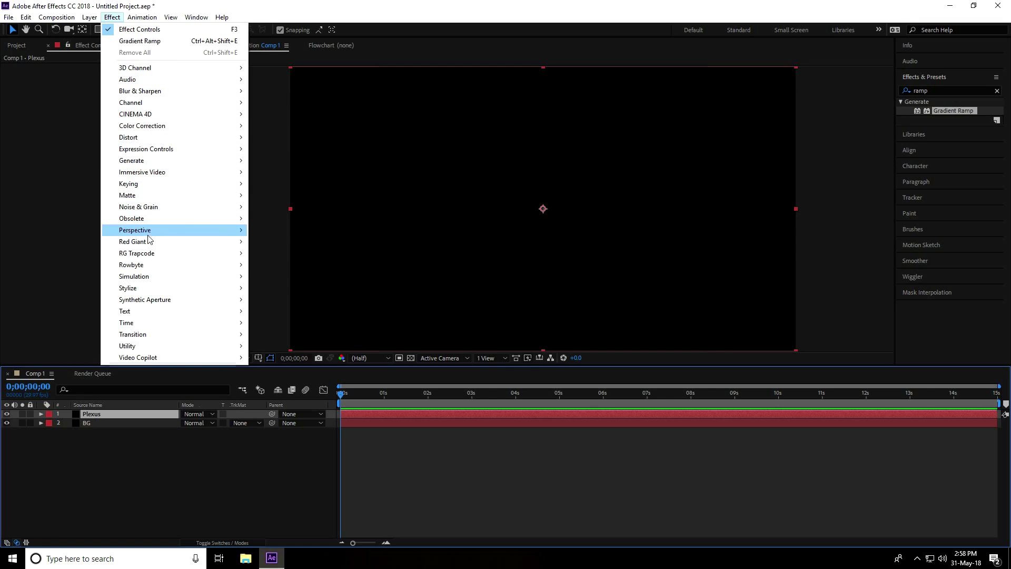
{"action": "mouse_move", "coordinate": [152, 265]}
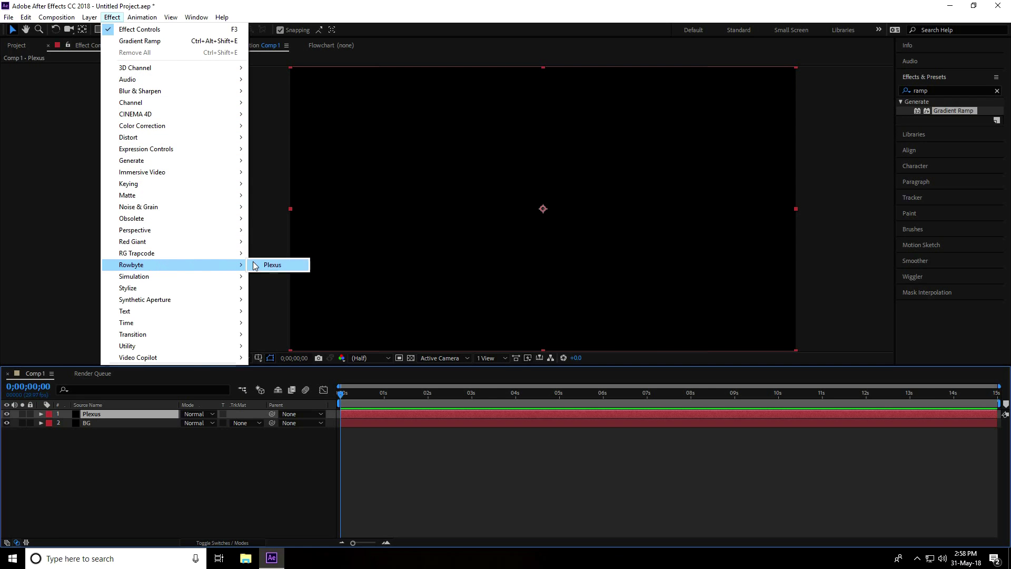
{"action": "left_click", "coordinate": [289, 265]}
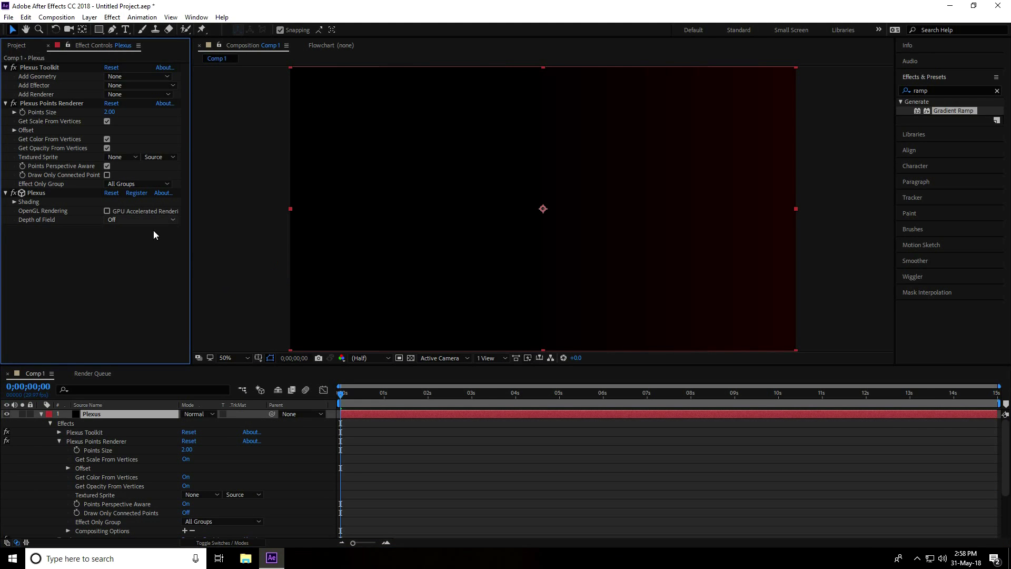
{"action": "left_click", "coordinate": [6, 103]}
{"action": "left_click", "coordinate": [5, 112]}
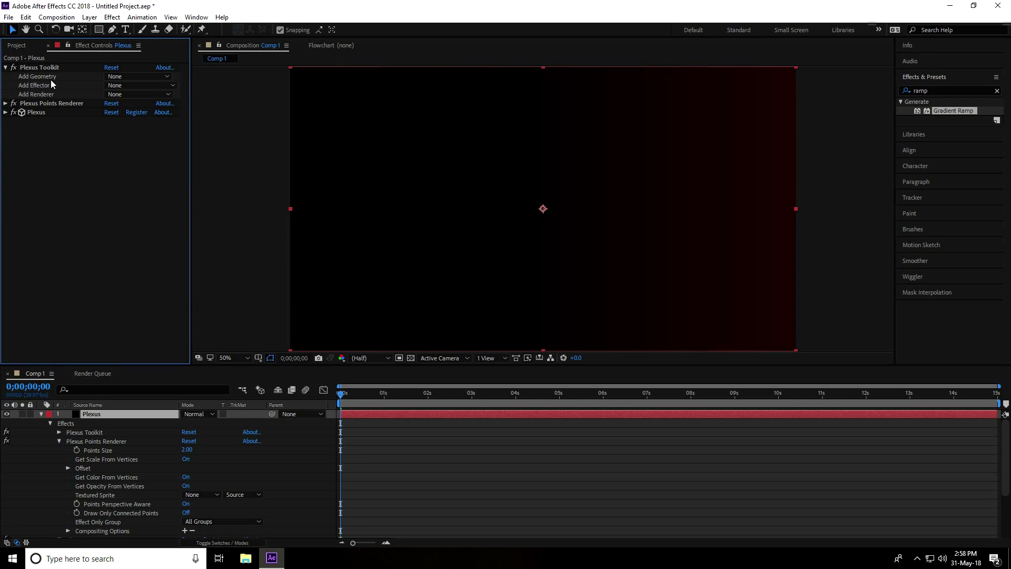
- Add a Primitives geometry object to the Plexus effect and set its primitive type to Sphere
{"action": "left_click", "coordinate": [127, 76]}
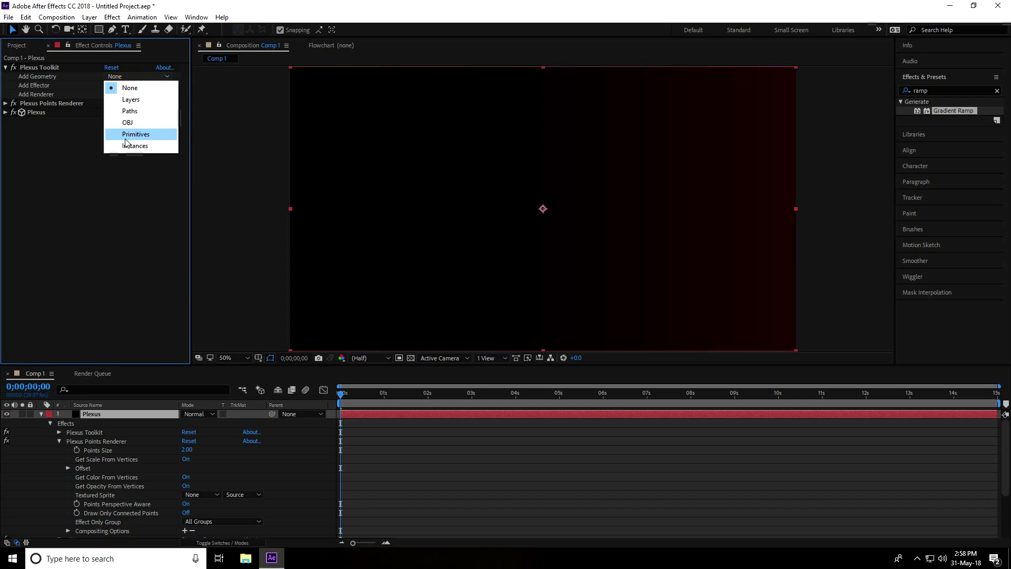
{"action": "left_click", "coordinate": [154, 134]}
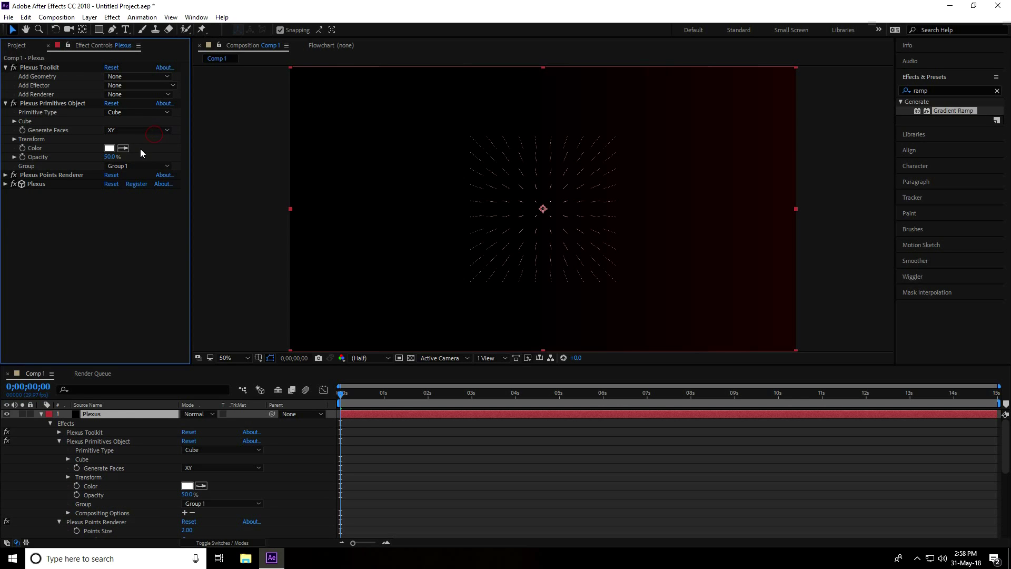
{"action": "left_click", "coordinate": [131, 112]}
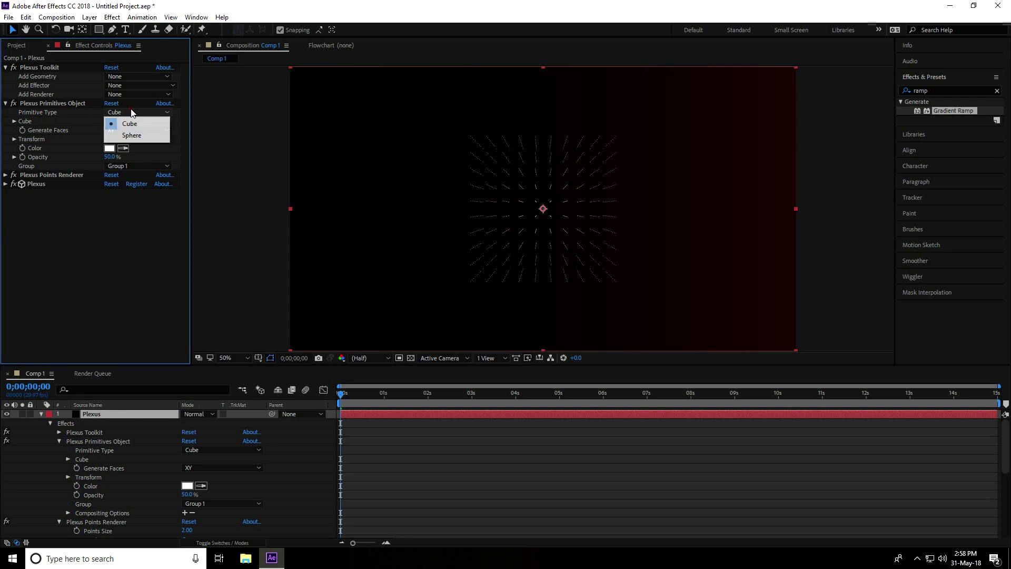
{"action": "left_click", "coordinate": [160, 135]}
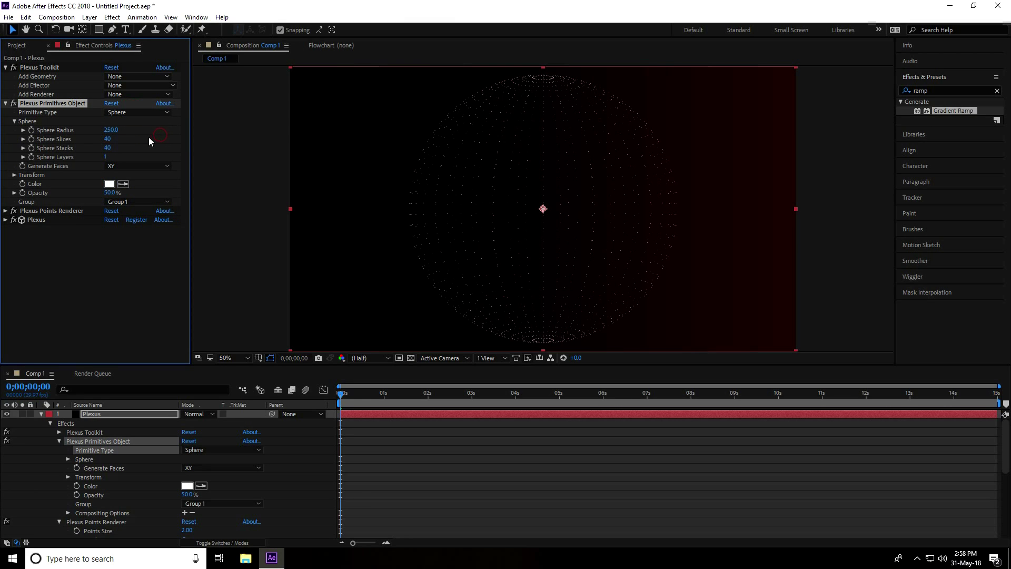
- Set the sphere primitive's radius to 230 and its slices to 2
{"action": "left_click", "coordinate": [111, 130]}
{"action": "type", "text": "330"}
{"action": "key", "text": "Return"}
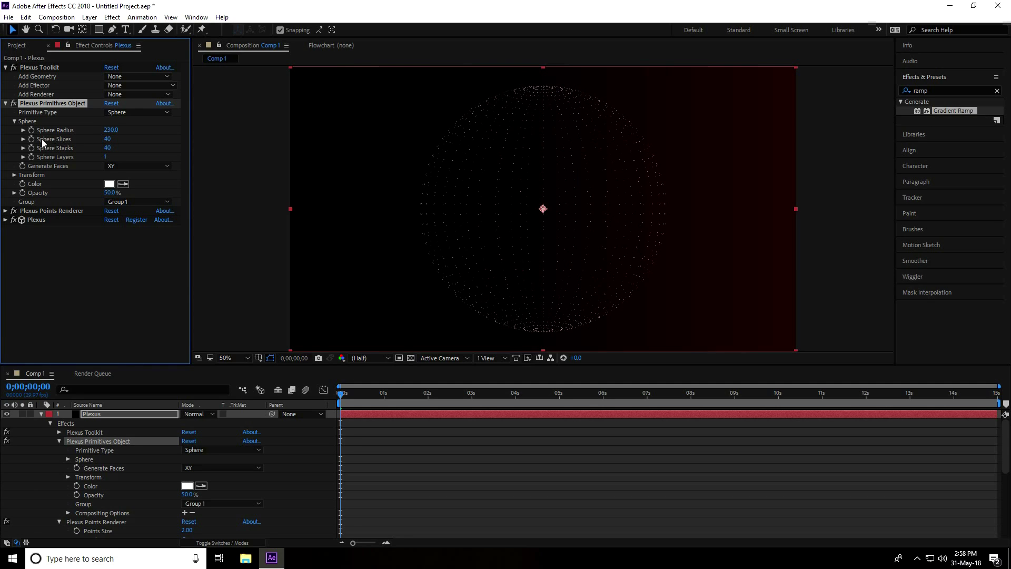
{"action": "left_click", "coordinate": [107, 139]}
{"action": "type", "text": "2"}
{"action": "key", "text": "Return"}
- Set the sphere primitive's stacks to 1000 and assign the object to Group 2
{"action": "left_click_drag", "start_coordinate": [107, 147], "coordinate": [497, 146]}
{"action": "left_click", "coordinate": [111, 149]}
{"action": "type", "text": "1000"}
{"action": "key", "text": "Return"}
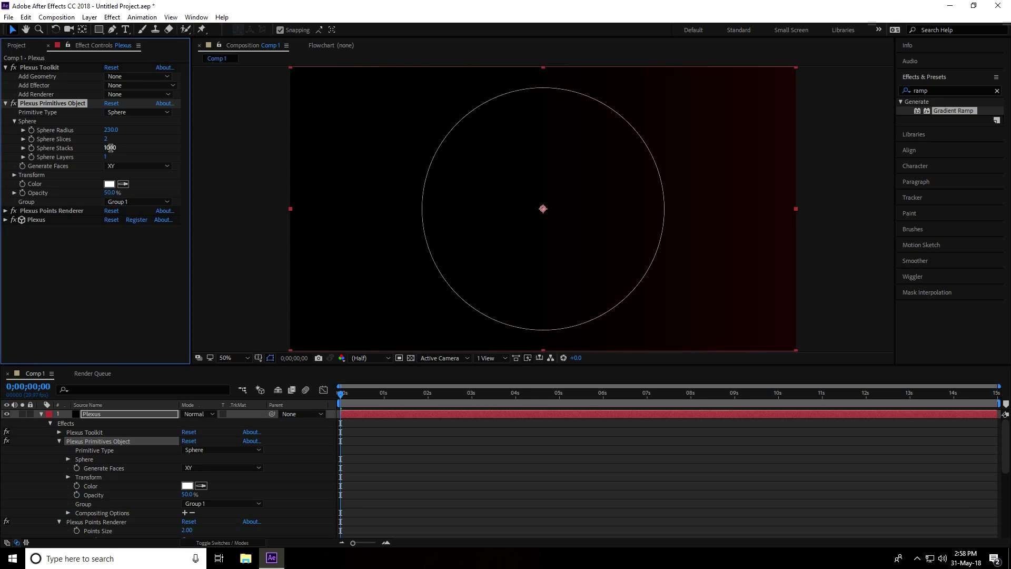
{"action": "left_click", "coordinate": [125, 263]}
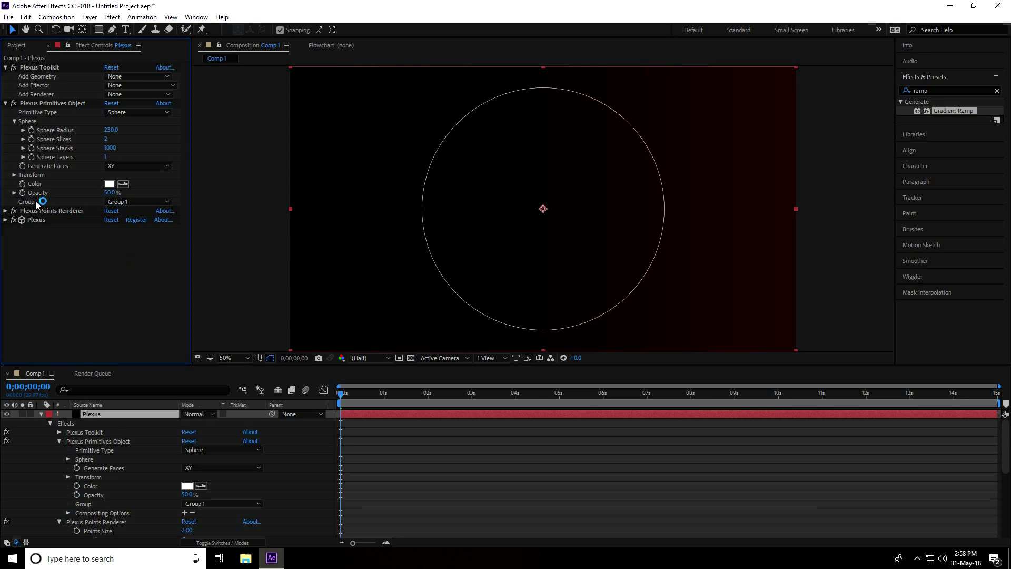
{"action": "left_click", "coordinate": [158, 201]}
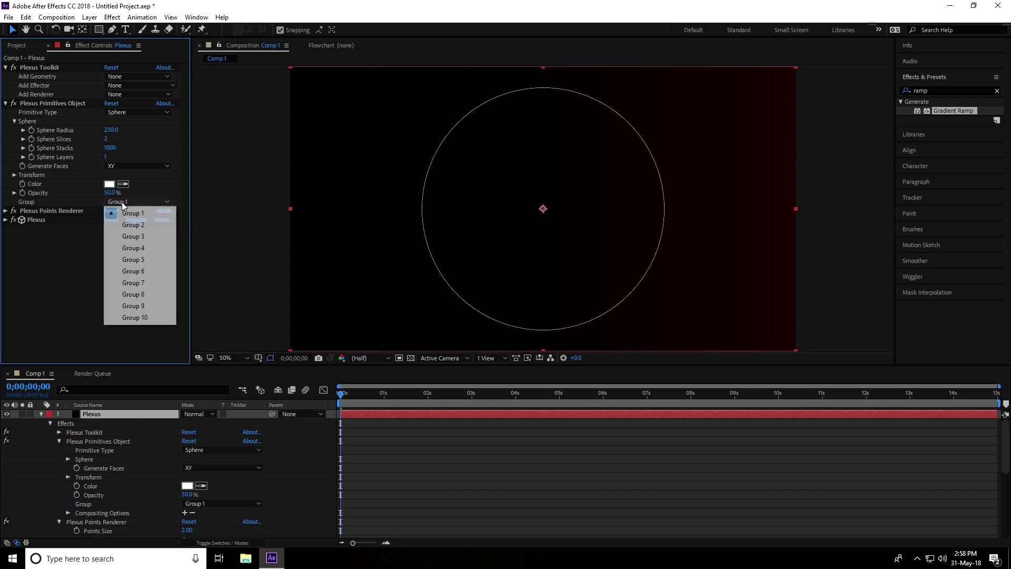
{"action": "left_click", "coordinate": [158, 230]}
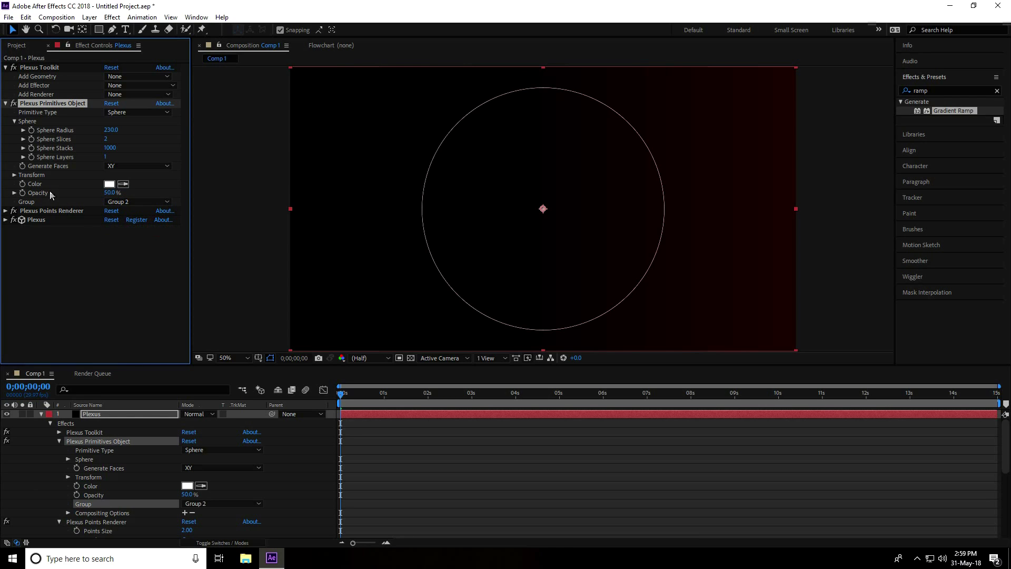
- Add a second Primitives geometry object to the Plexus effect and set its primitive type to Sphere
{"action": "left_click", "coordinate": [5, 103]}
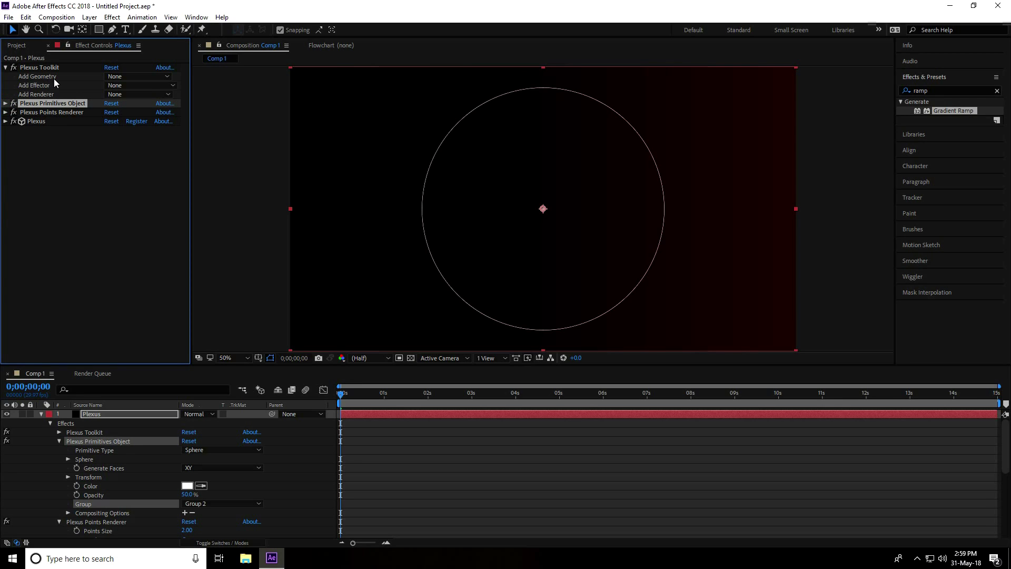
{"action": "left_click", "coordinate": [127, 79]}
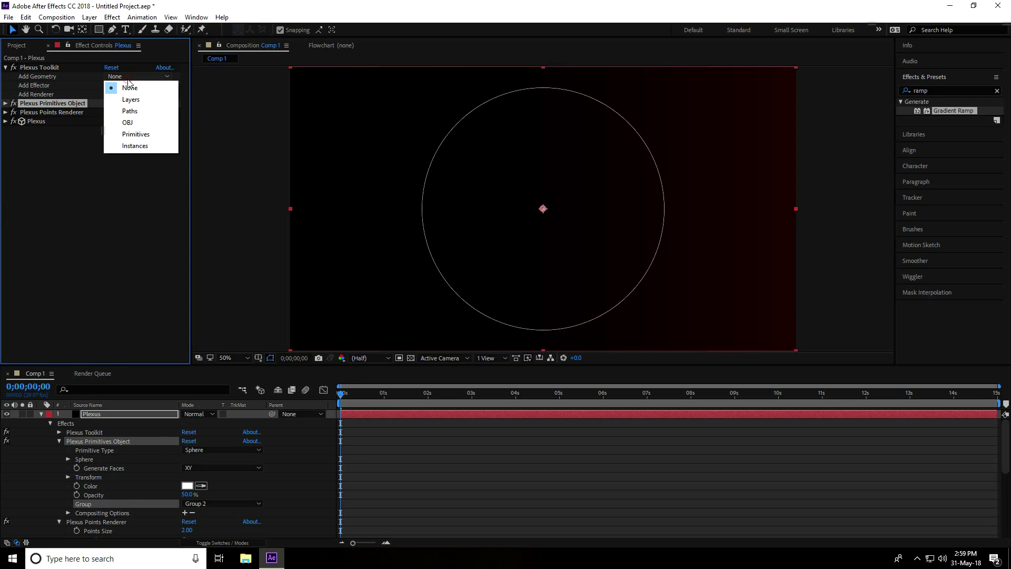
{"action": "left_click", "coordinate": [155, 134]}
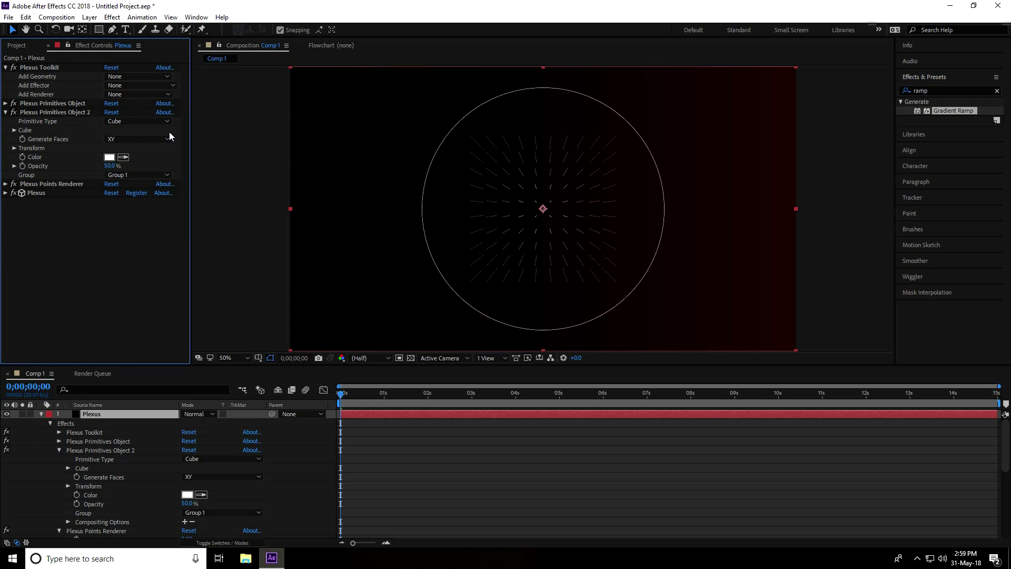
{"action": "left_click", "coordinate": [135, 121]}
{"action": "left_click", "coordinate": [125, 144]}
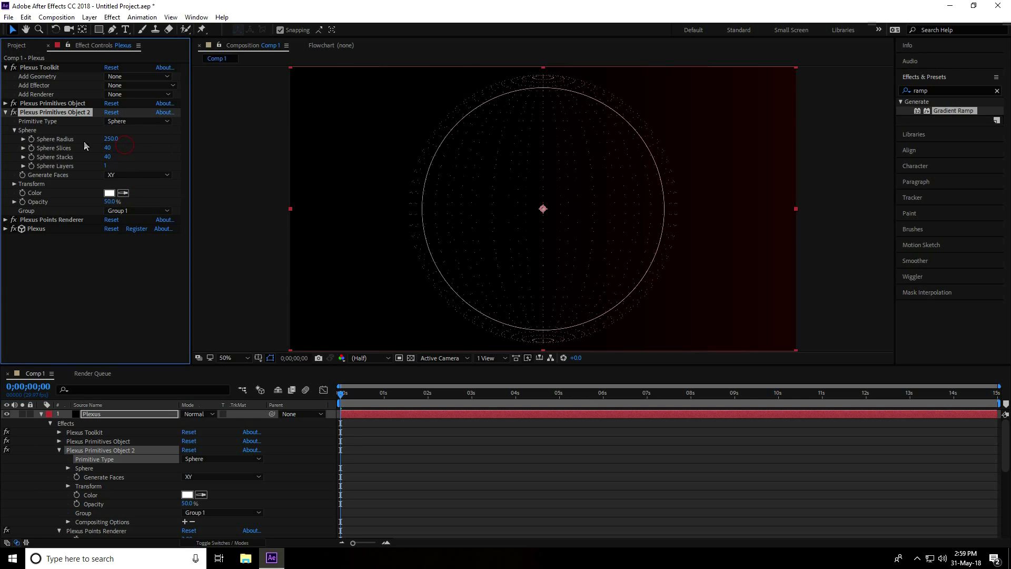
- Set the second primitive's sphere radius to 200
{"action": "left_click_drag", "start_coordinate": [105, 139], "coordinate": [94, 142]}
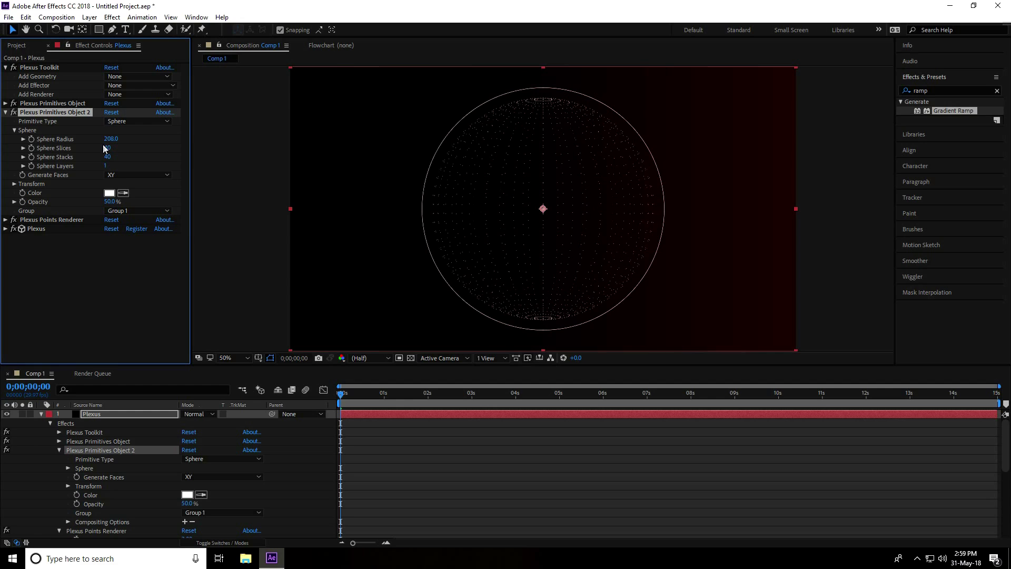
{"action": "left_click", "coordinate": [108, 139]}
{"action": "key", "text": "BackSpace"}
{"action": "type", "text": "200"}
{"action": "key", "text": "Return"}
- Set both the slices and the stacks of the second sphere to 22
{"action": "left_click", "coordinate": [109, 148]}
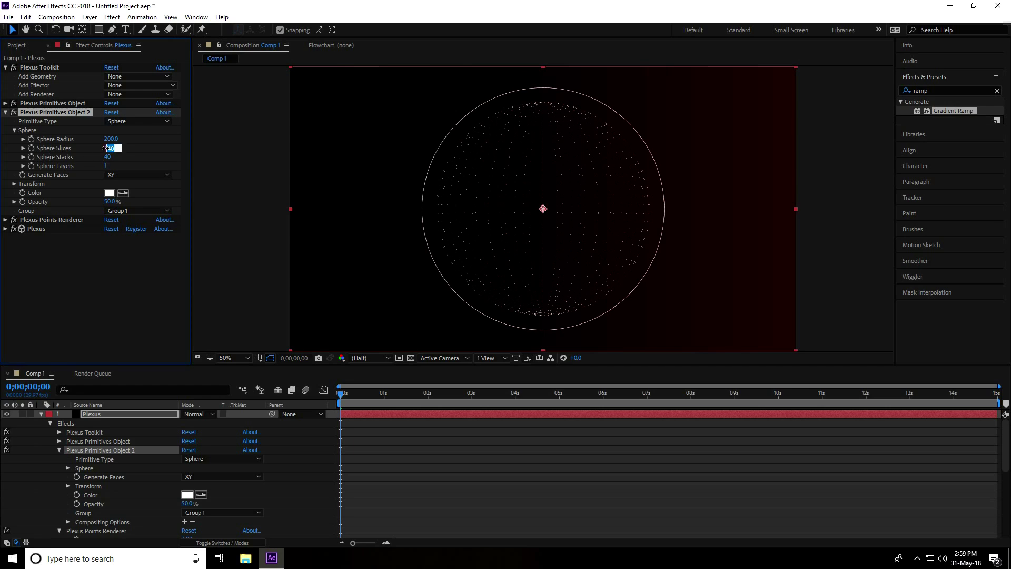
{"action": "type", "text": "2"}
{"action": "key", "text": "Tab"}
{"action": "type", "text": "2"}
{"action": "key", "text": "shift+Tab"}
{"action": "type", "text": "20"}
{"action": "key", "text": "Tab"}
{"action": "type", "text": "20"}
{"action": "key", "text": "Return"}
- Keep the second sphere assigned to Group 1 and collapse its settings
{"action": "left_click", "coordinate": [132, 211]}
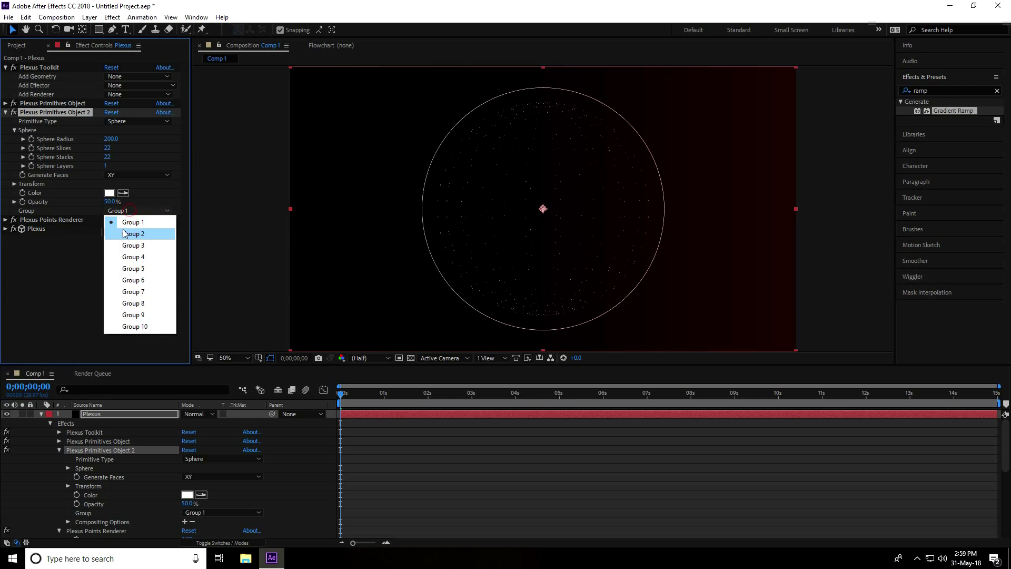
{"action": "left_click", "coordinate": [145, 227]}
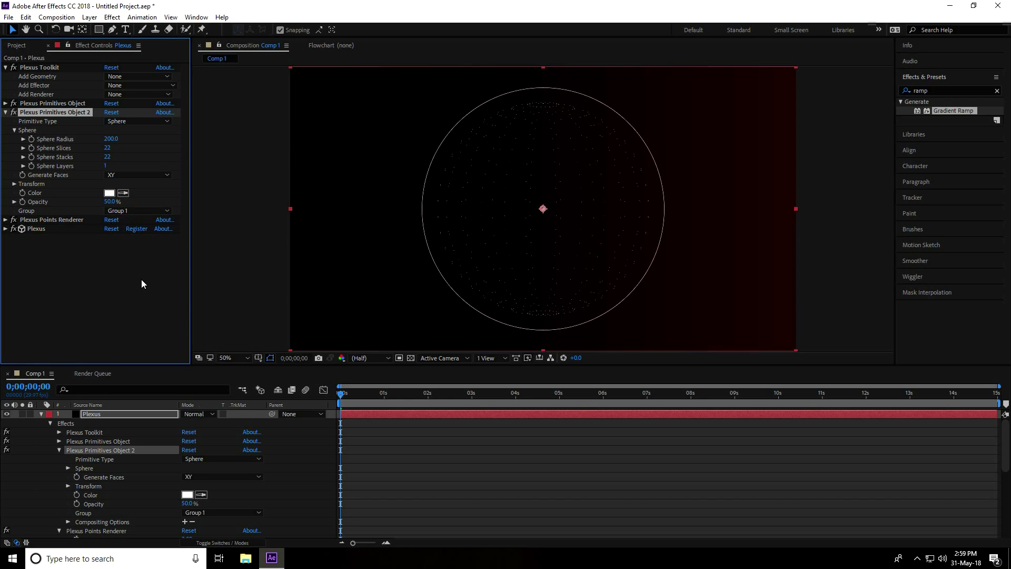
{"action": "left_click", "coordinate": [6, 112]}
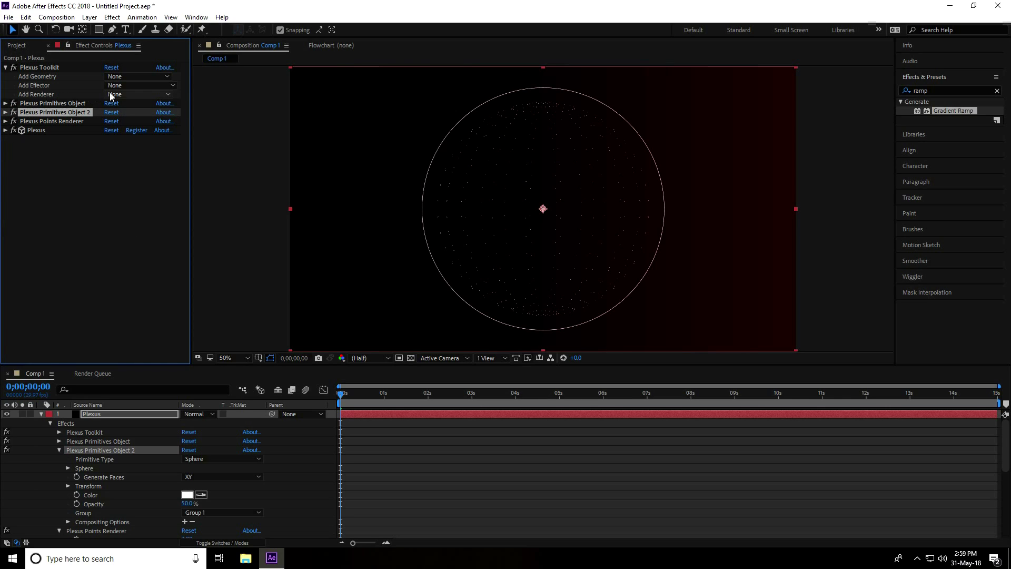
- Add a Lines renderer to the Plexus effect and collapse its settings
{"action": "left_click", "coordinate": [127, 94]}
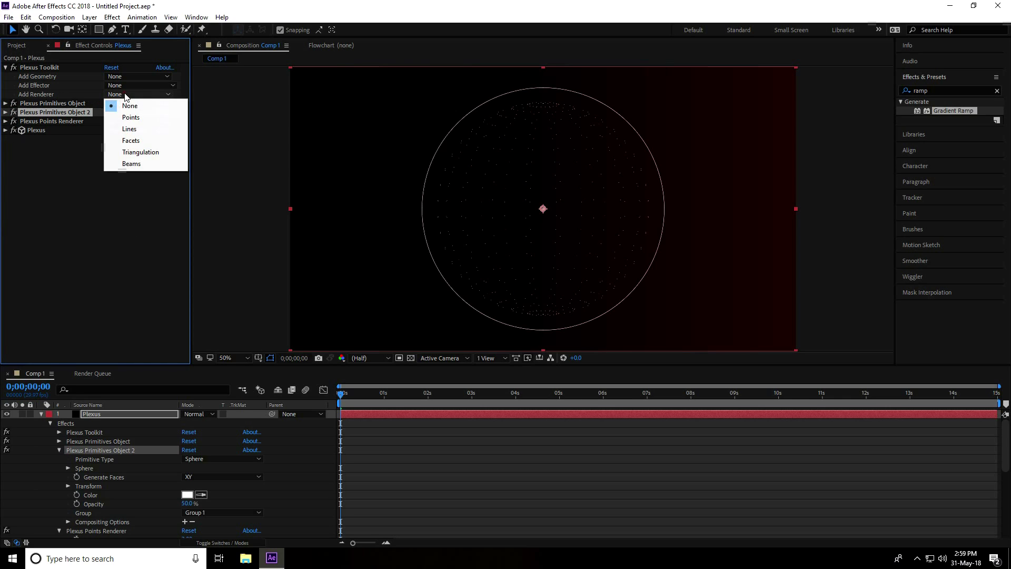
{"action": "left_click", "coordinate": [128, 130]}
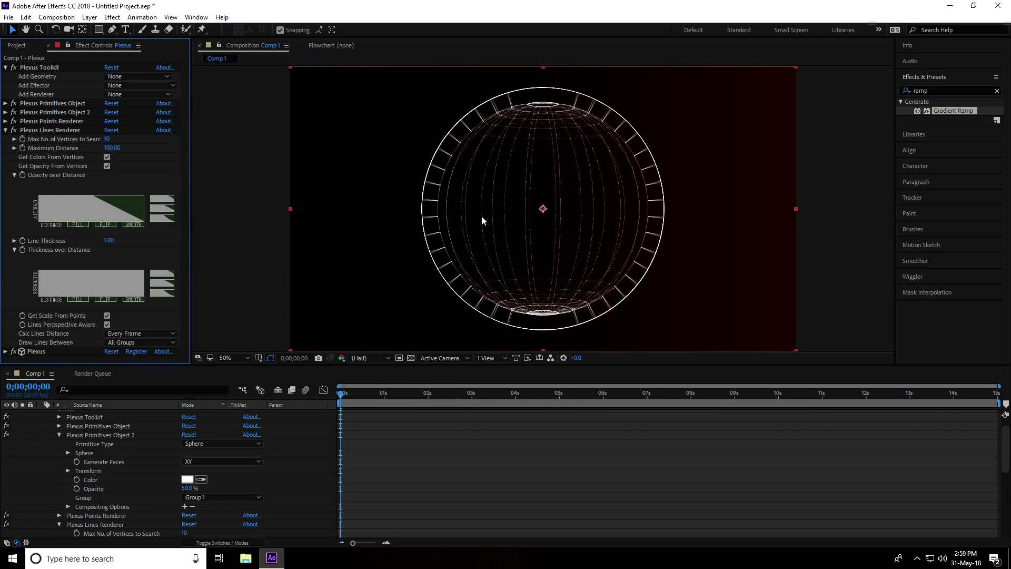
{"action": "left_click", "coordinate": [5, 130]}
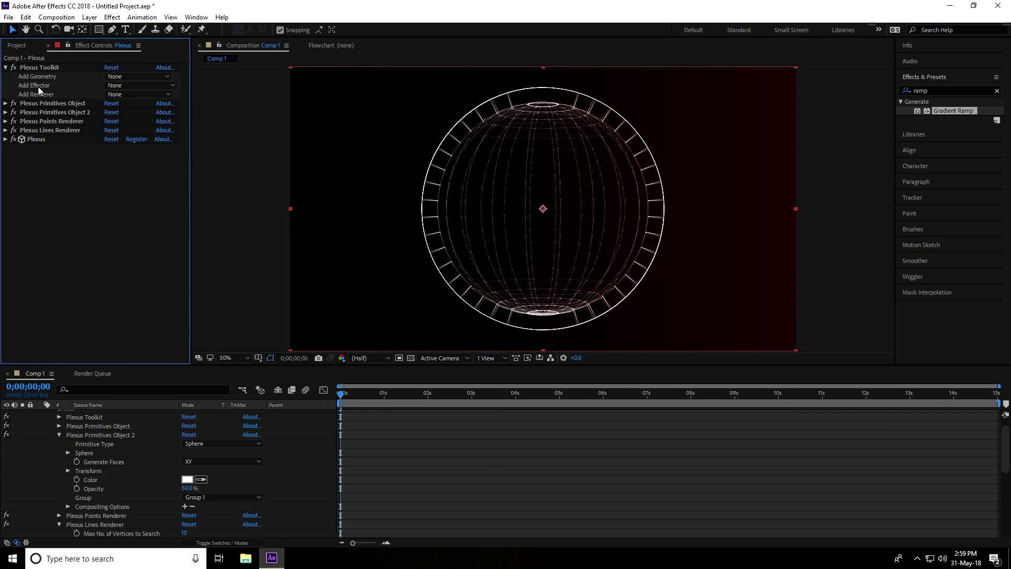
- Add a Noise effector to the Plexus effect and limit it to Group 1
{"action": "left_click", "coordinate": [121, 85]}
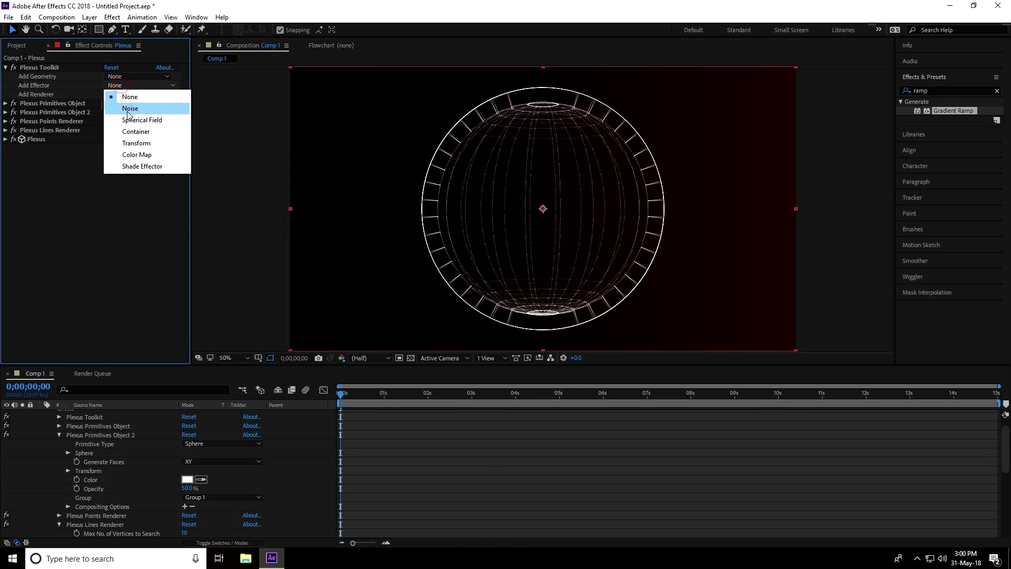
{"action": "left_click", "coordinate": [131, 110]}
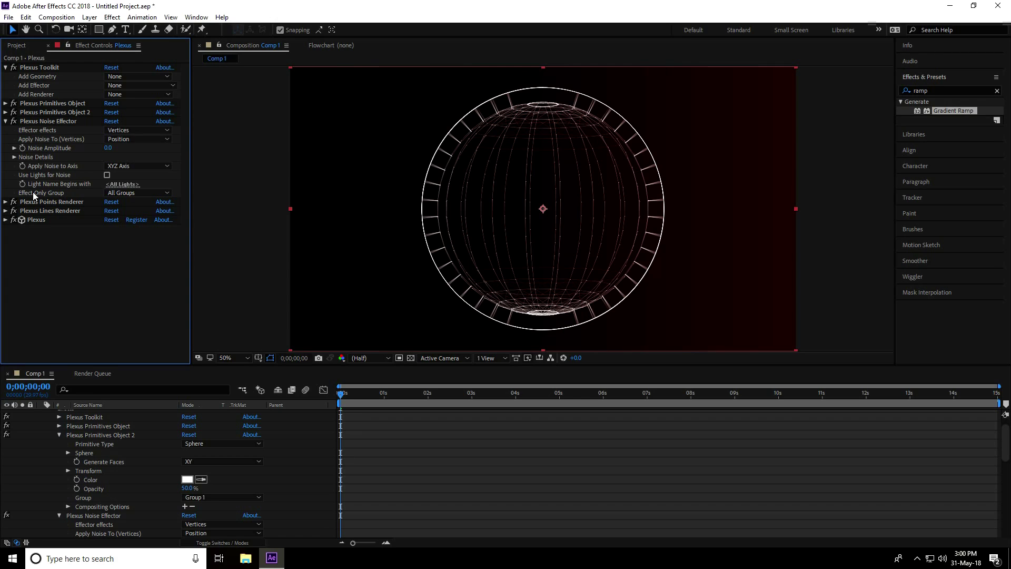
{"action": "left_click", "coordinate": [132, 193]}
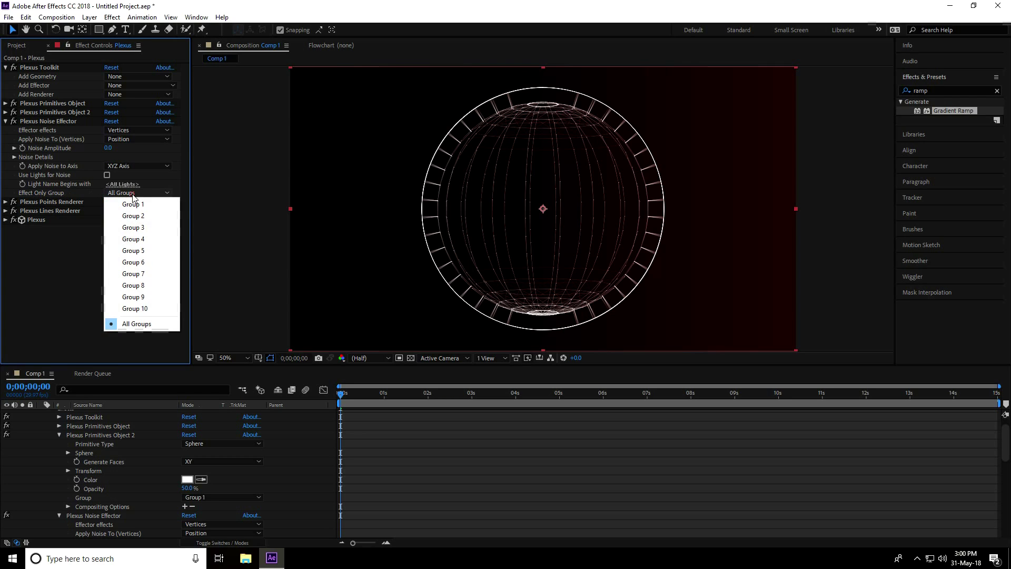
{"action": "left_click", "coordinate": [135, 203]}
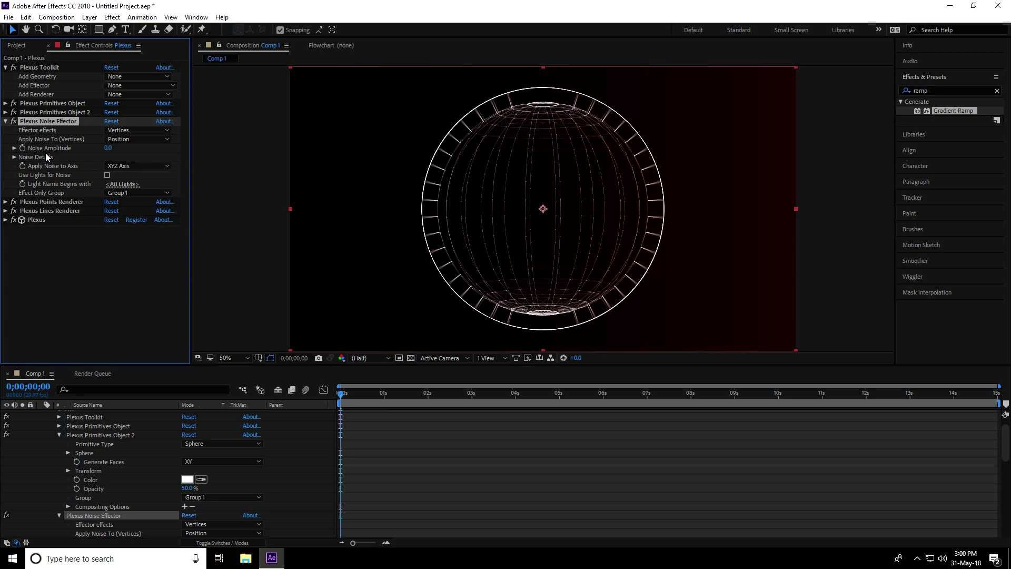
- Set the Noise effector's amplitude to 400 and collapse its settings
{"action": "left_click_drag", "start_coordinate": [115, 149], "coordinate": [303, 155]}
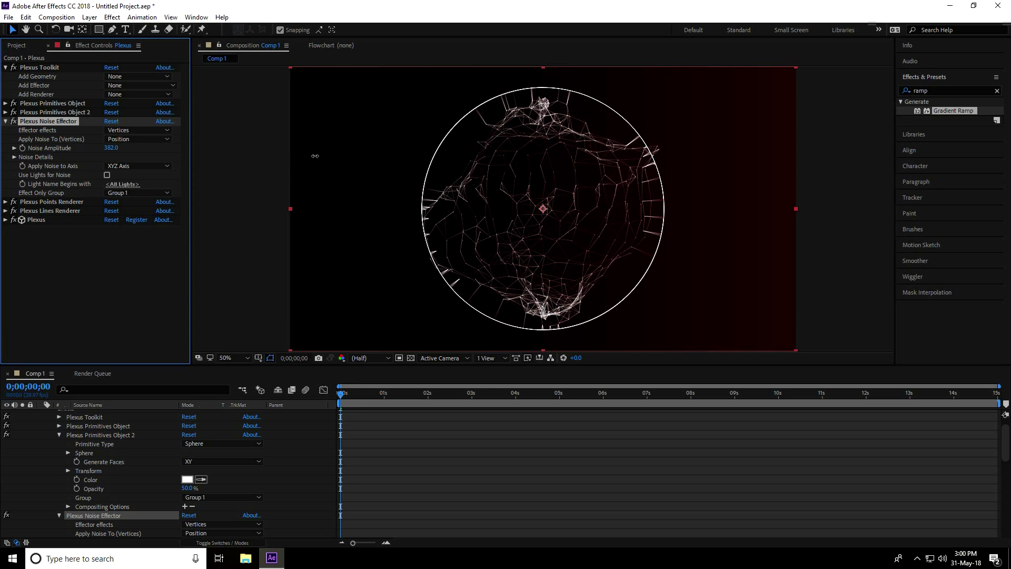
{"action": "left_click", "coordinate": [112, 149]}
{"action": "type", "text": "400"}
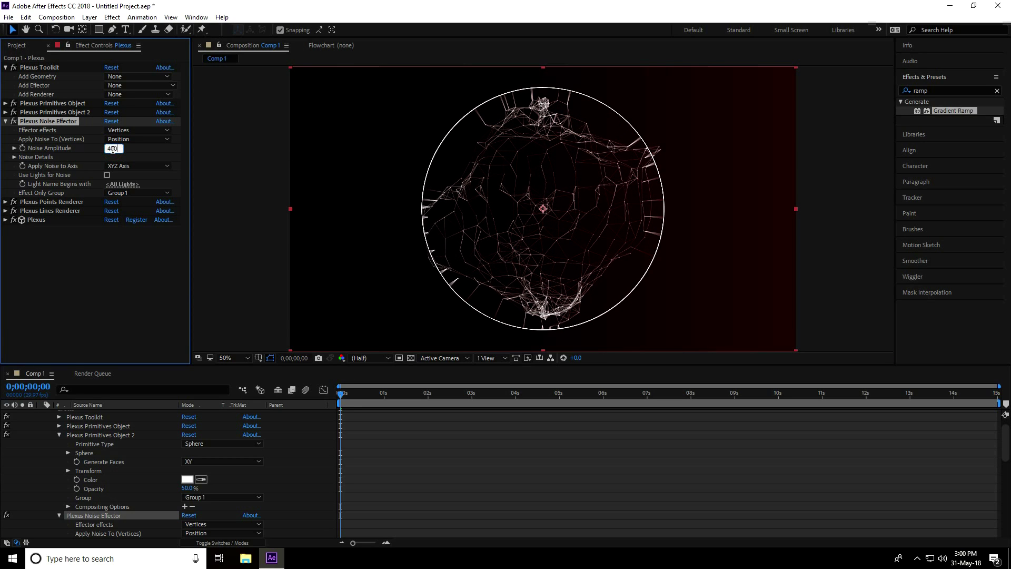
{"action": "key", "text": "Return"}
{"action": "scroll", "coordinate": [510, 205], "scroll_direction": "up", "scroll_amount": 2}
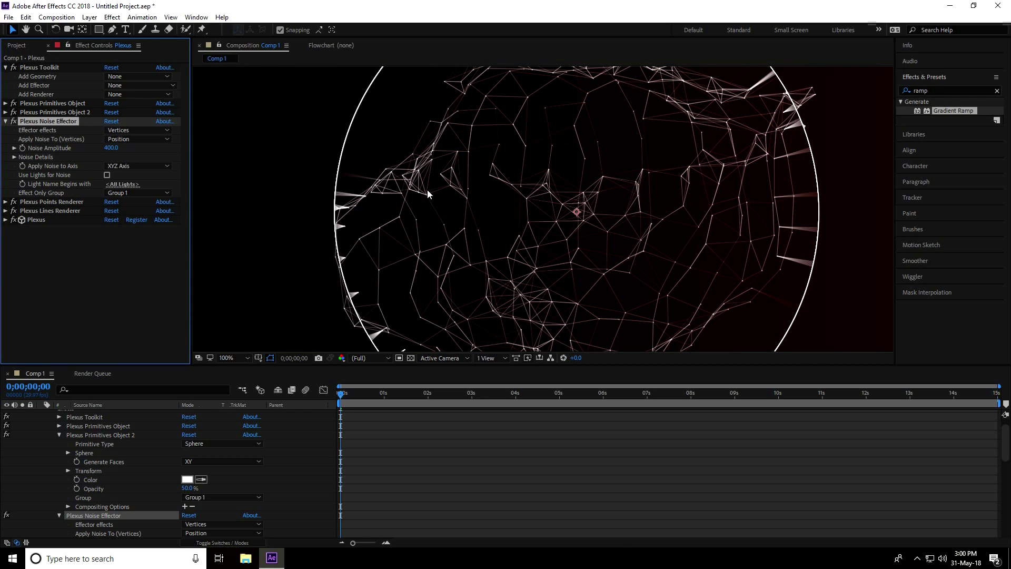
{"action": "scroll", "coordinate": [504, 188], "scroll_direction": "down", "scroll_amount": 2}
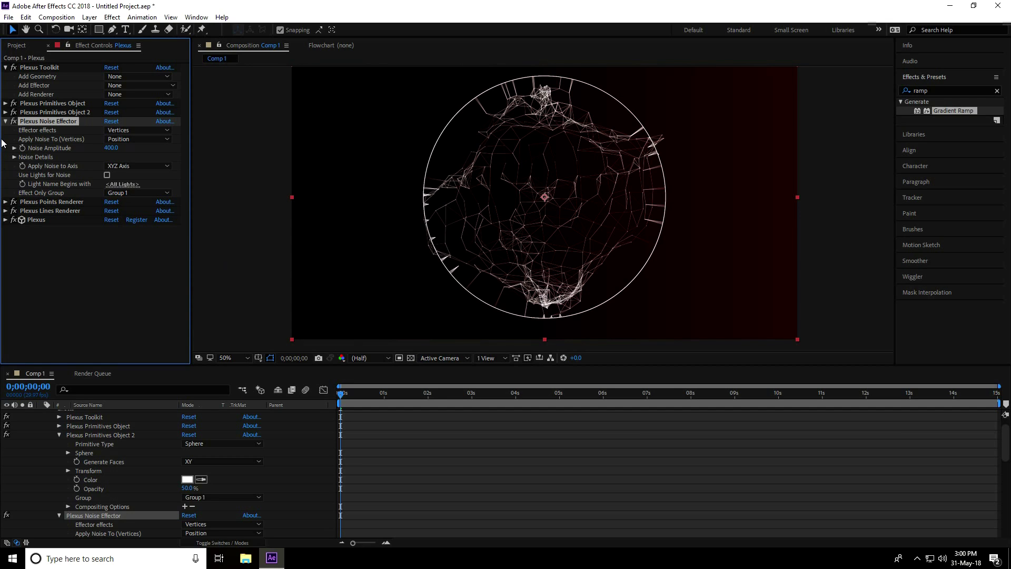
{"action": "left_click", "coordinate": [6, 122]}
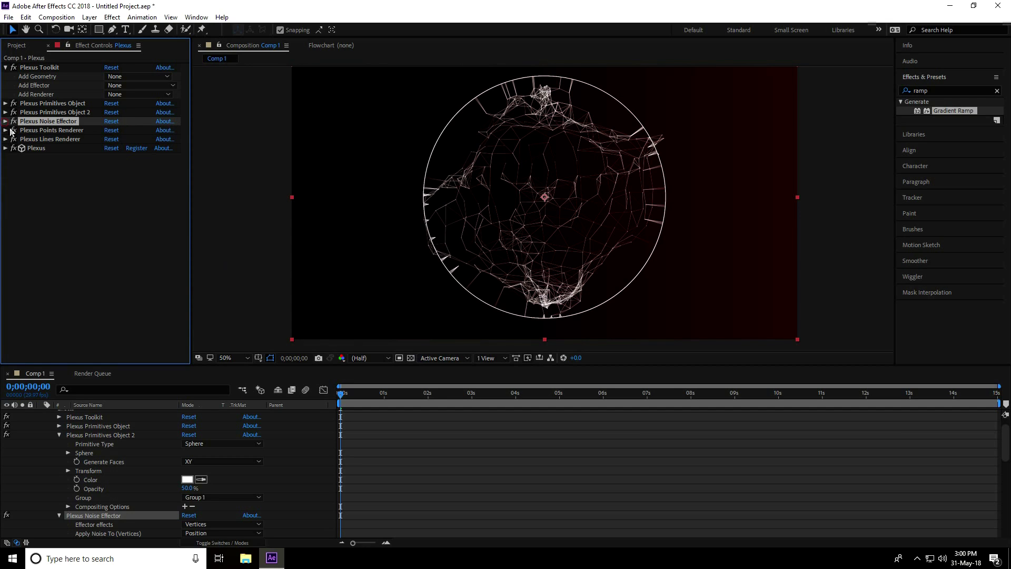
{"action": "left_click", "coordinate": [82, 210]}
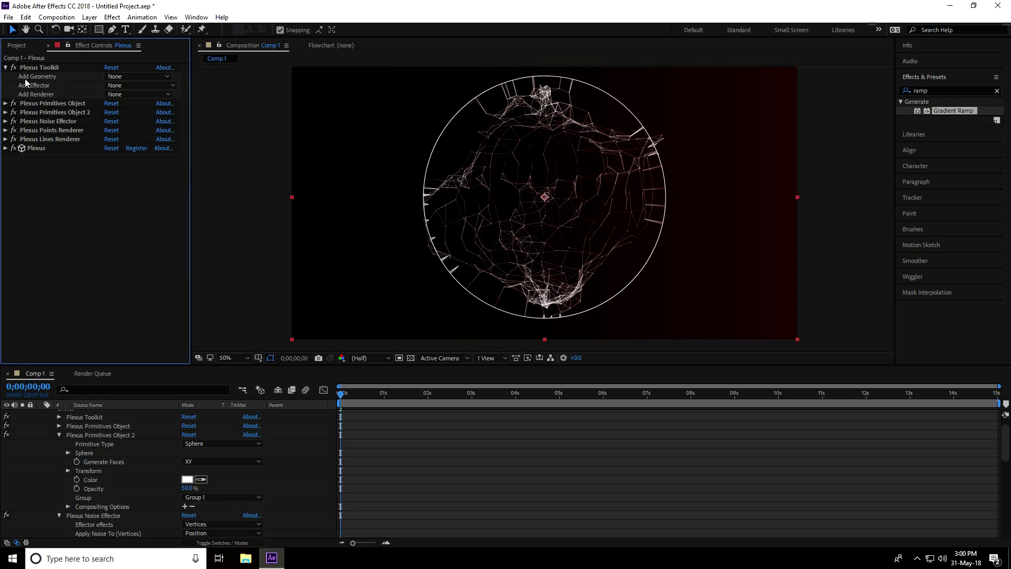
- Add a third Primitives geometry object to the Plexus effect and expand its settings
{"action": "left_click", "coordinate": [127, 76]}
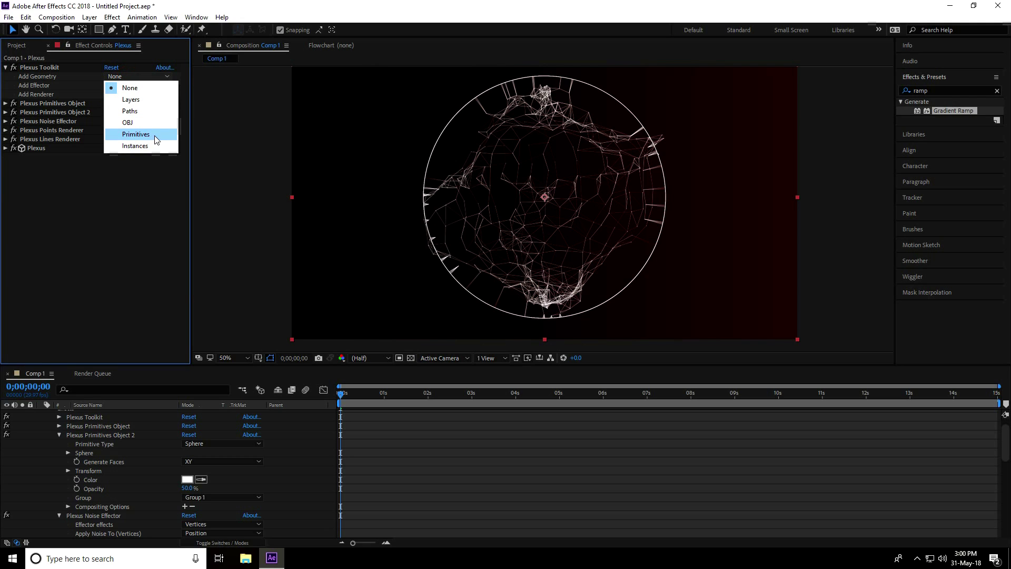
{"action": "left_click", "coordinate": [136, 135]}
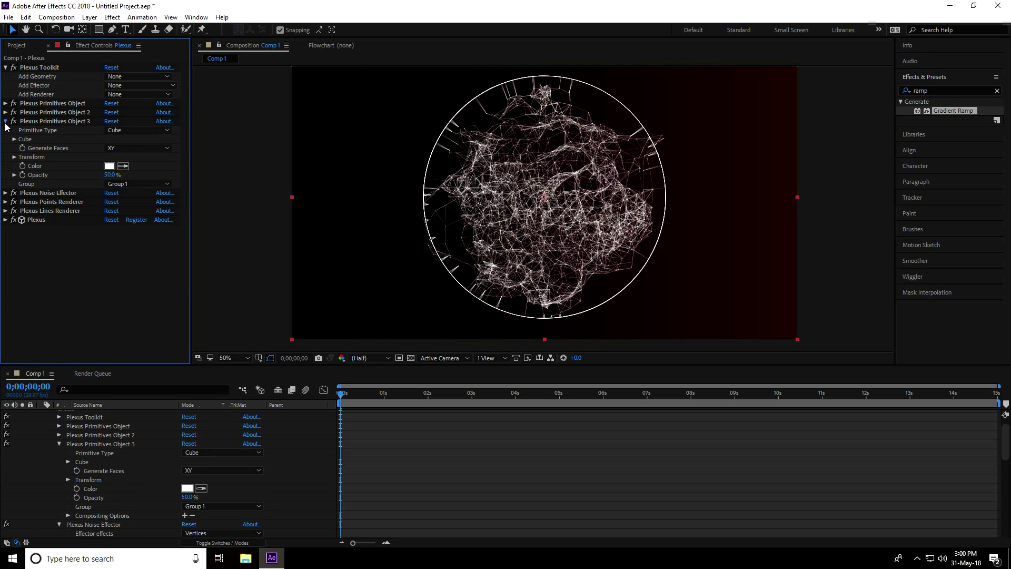
{"action": "left_click", "coordinate": [32, 104]}
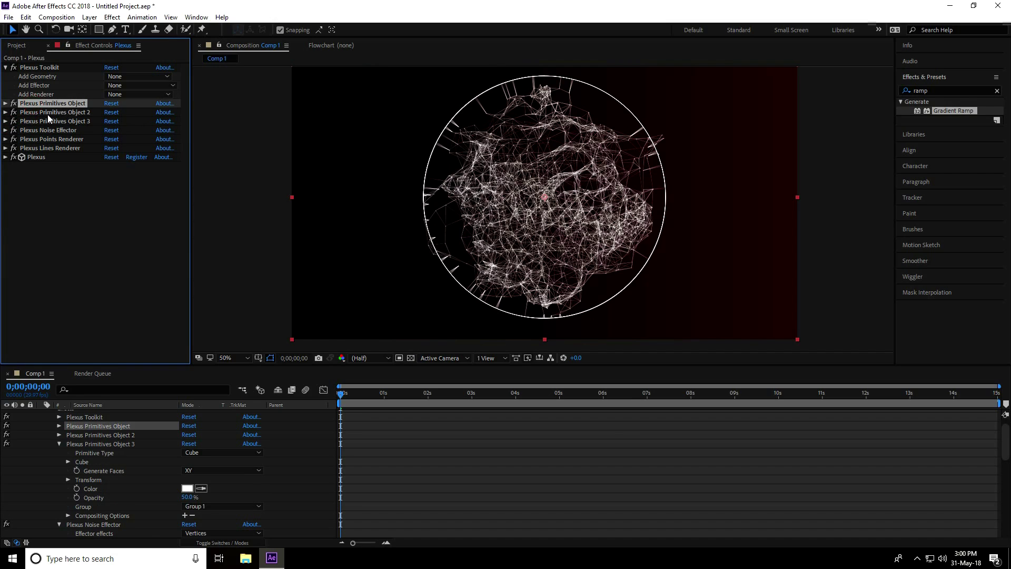
{"action": "left_click", "coordinate": [46, 114]}
{"action": "left_click", "coordinate": [49, 121]}
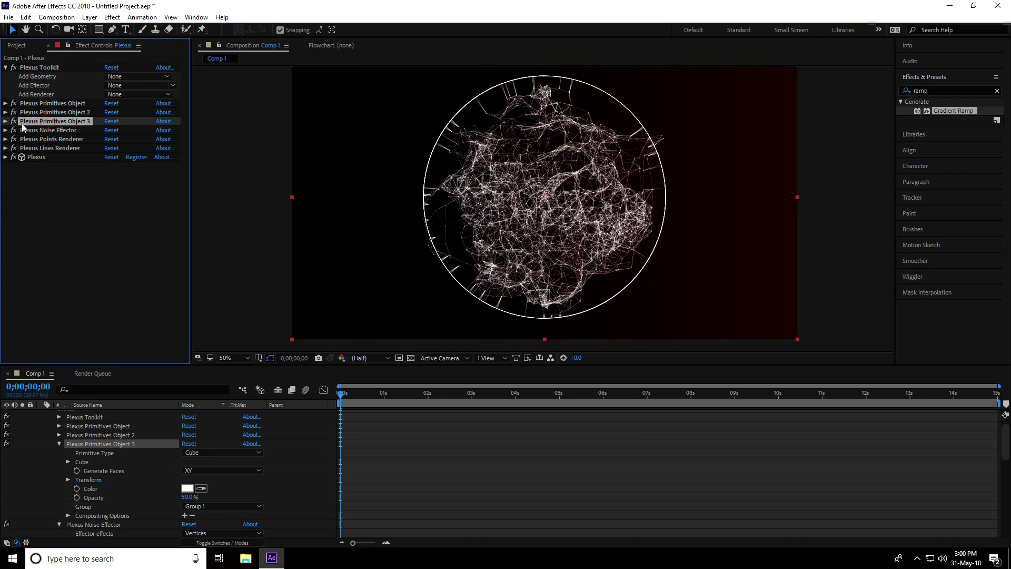
{"action": "left_click", "coordinate": [6, 122]}
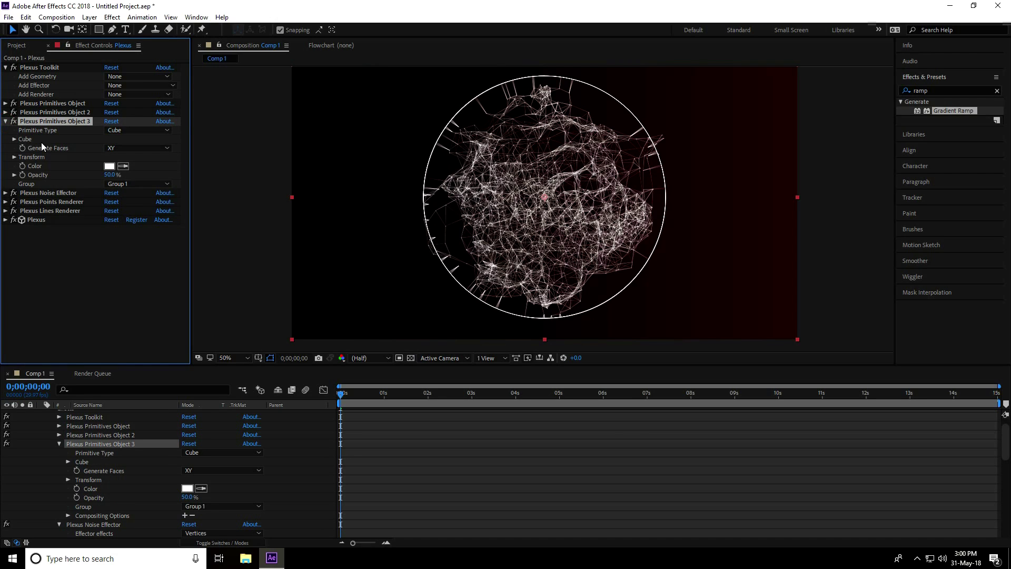
- Assign the third primitive to Group 2 and change its primitive type to Sphere
{"action": "left_click", "coordinate": [123, 184]}
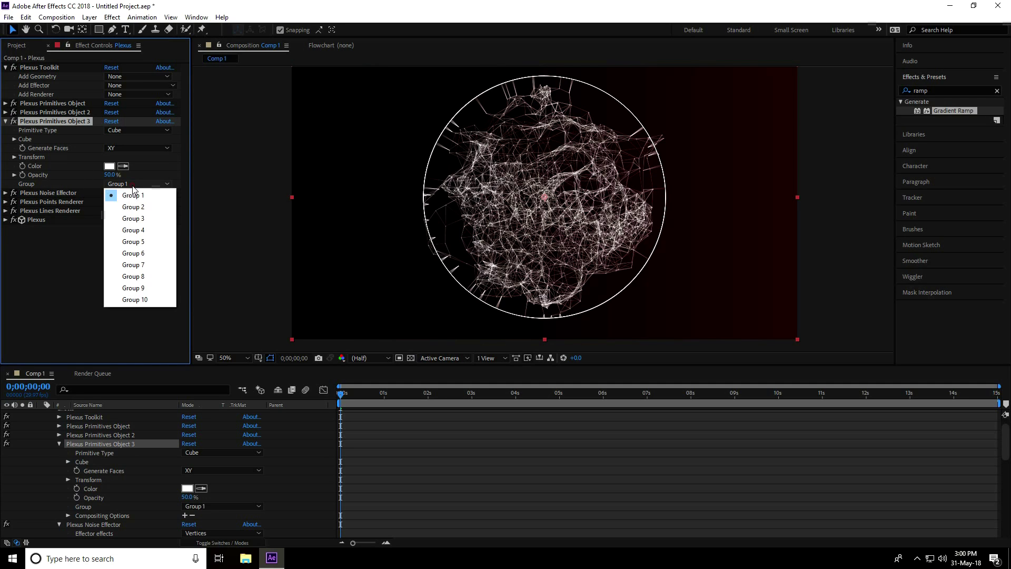
{"action": "left_click", "coordinate": [153, 208]}
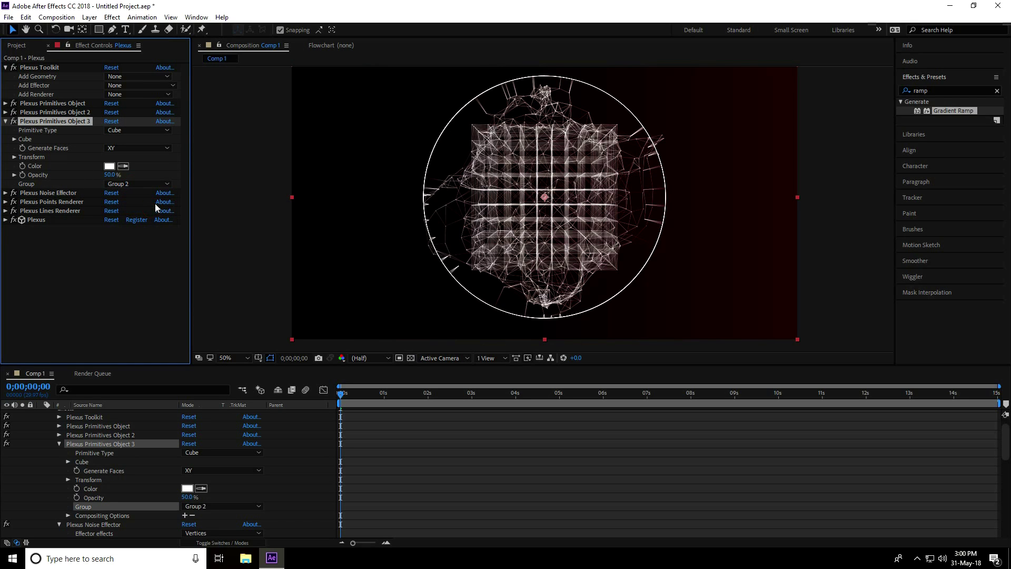
{"action": "left_click", "coordinate": [109, 131]}
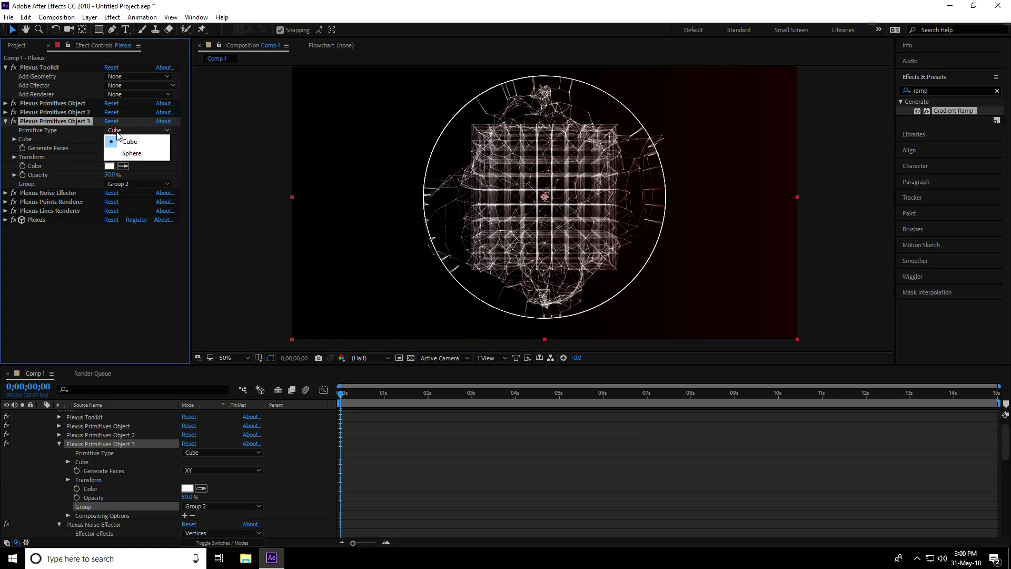
{"action": "left_click", "coordinate": [125, 154]}
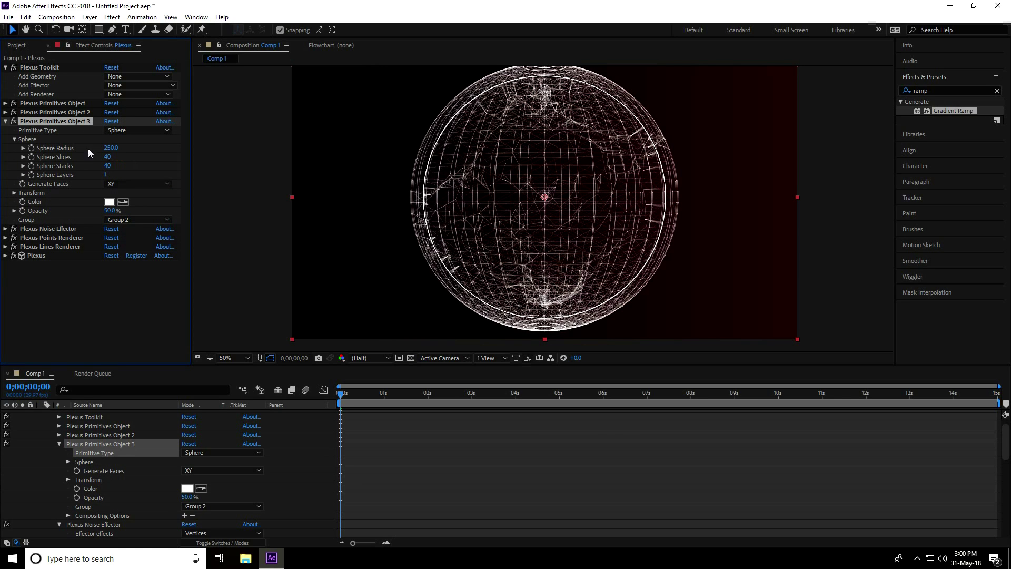
- Set the third primitive's sphere radius to 180
{"action": "left_click", "coordinate": [112, 149]}
{"action": "type", "text": "180"}
{"action": "key", "text": "Return"}
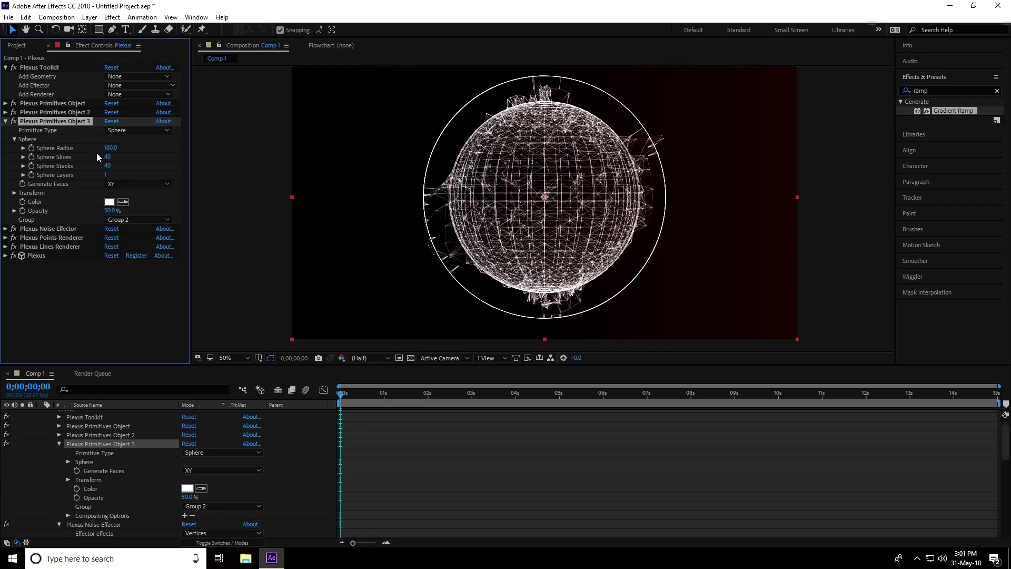
- Set both the slices and the stacks of the third sphere to 25
{"action": "left_click", "coordinate": [108, 157]}
{"action": "type", "text": "25"}
{"action": "key", "text": "Return"}
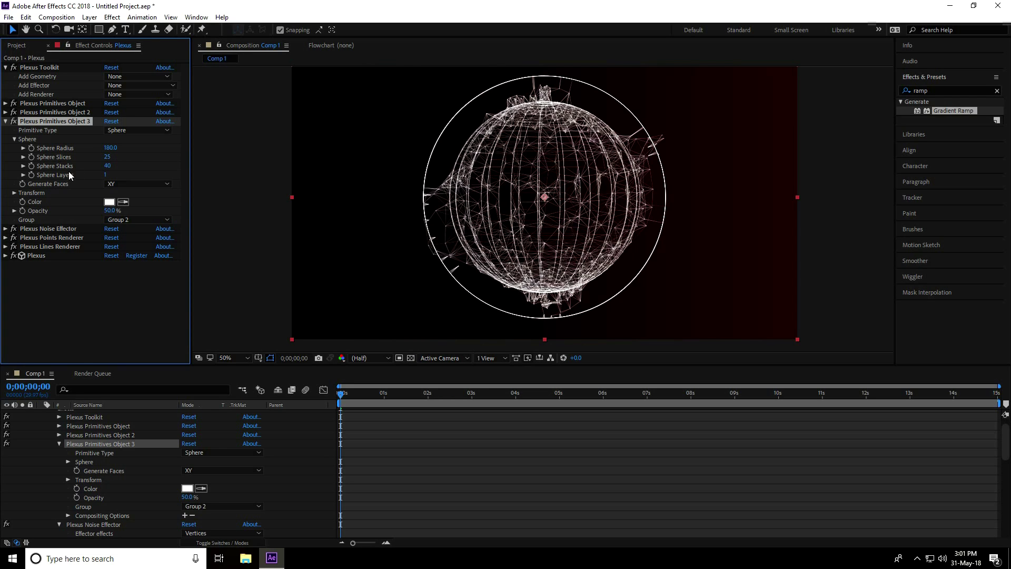
{"action": "left_click", "coordinate": [107, 165]}
{"action": "type", "text": "25"}
{"action": "key", "text": "Return"}
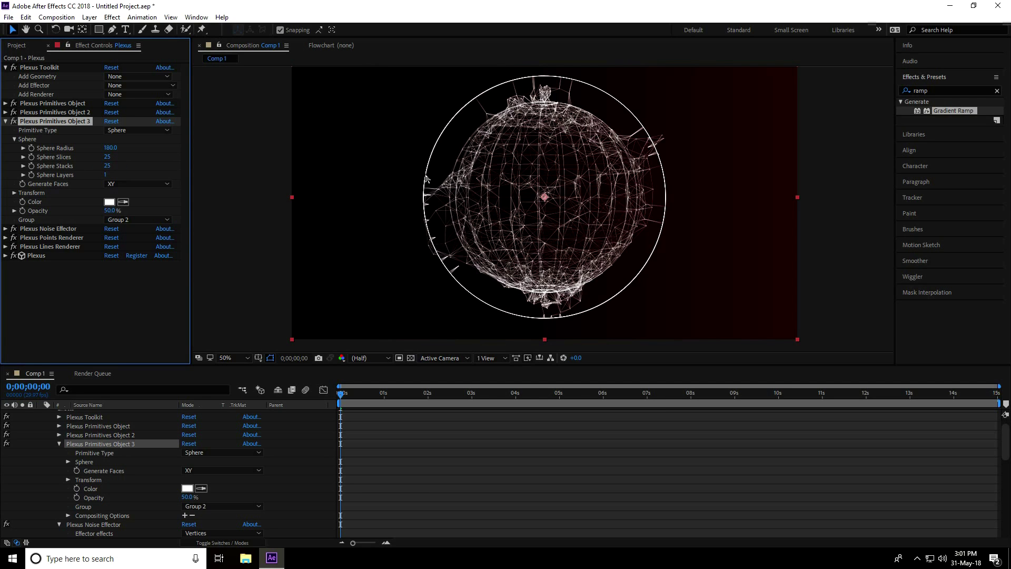
{"action": "scroll", "coordinate": [548, 187], "scroll_direction": "up", "scroll_amount": 2}
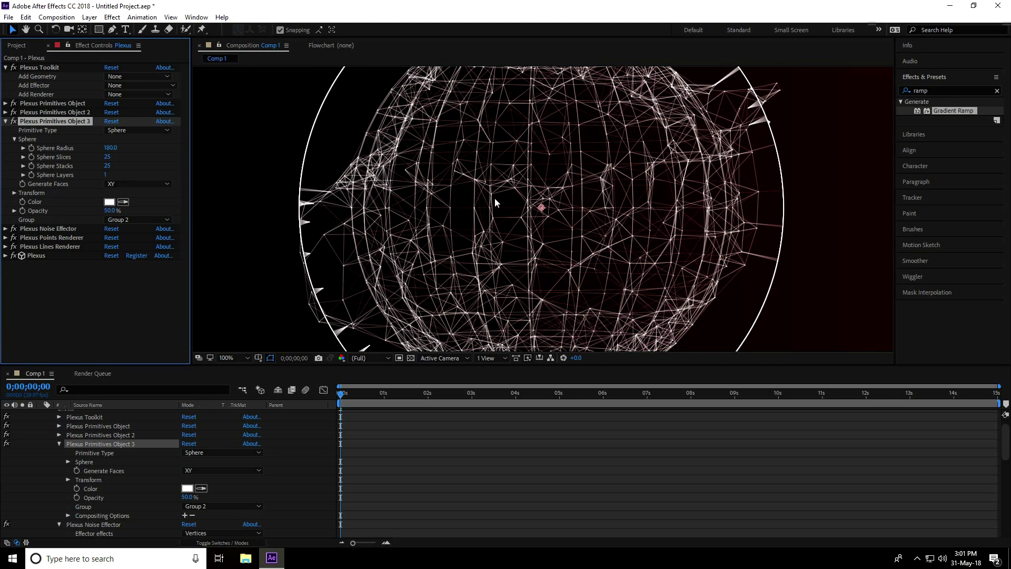
- Collapse the third primitive's settings and the Plexus layer's properties, and create a comp-size black solid named COLOR
{"action": "scroll", "coordinate": [496, 173], "scroll_direction": "down", "scroll_amount": 2}
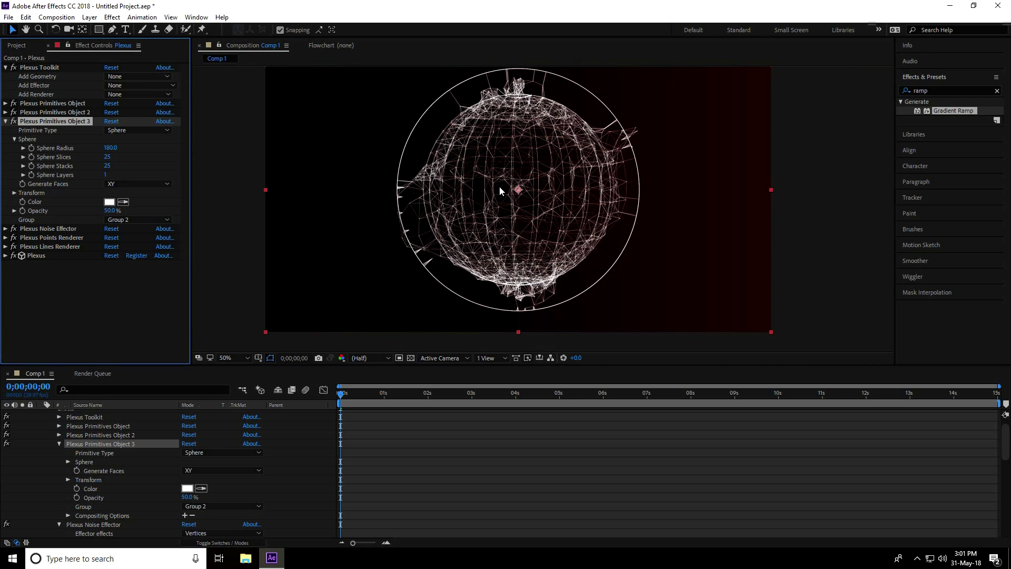
{"action": "left_click", "coordinate": [6, 122]}
{"action": "scroll", "coordinate": [53, 465], "scroll_direction": "up", "scroll_amount": 1}
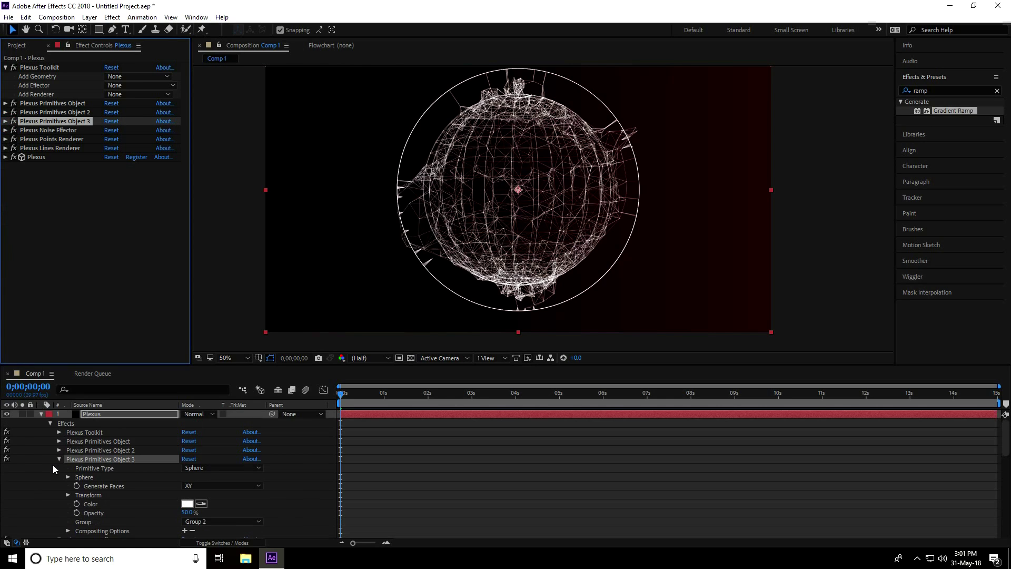
{"action": "left_click", "coordinate": [41, 413]}
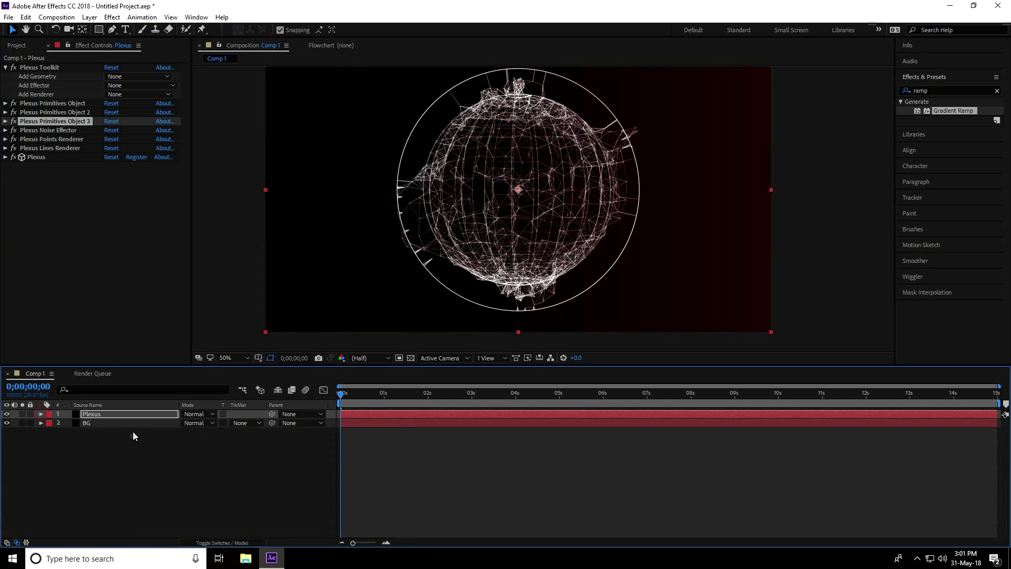
{"action": "right_click", "coordinate": [108, 506]}
{"action": "mouse_move", "coordinate": [136, 395]}
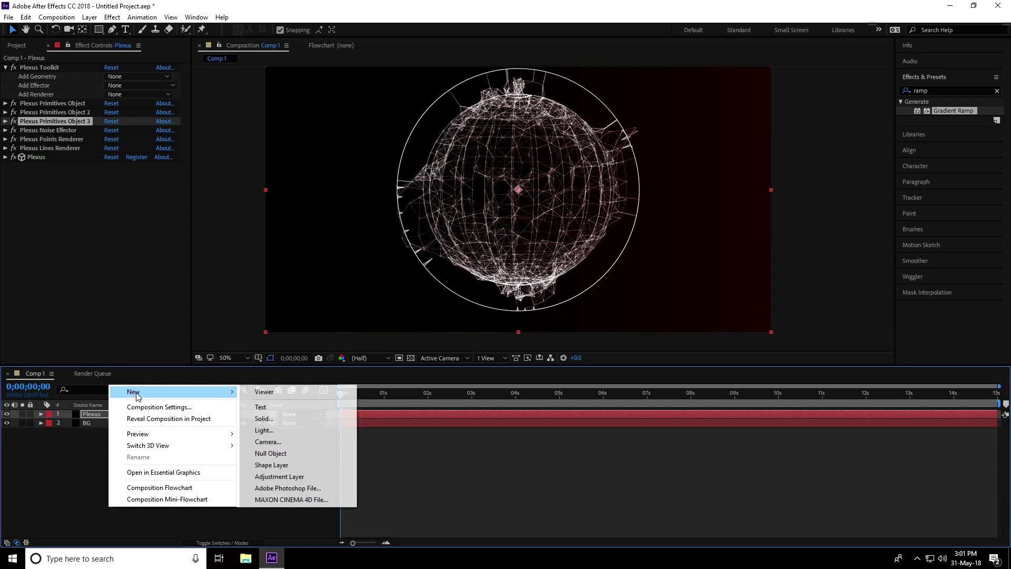
{"action": "left_click", "coordinate": [281, 417]}
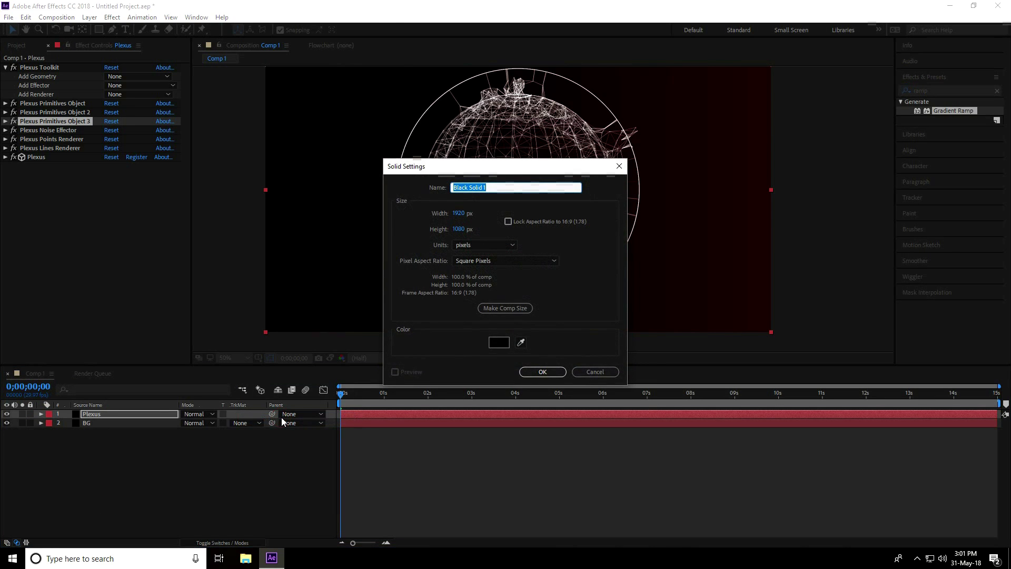
{"action": "type", "text": "COLOR"}
{"action": "left_click", "coordinate": [560, 371]}
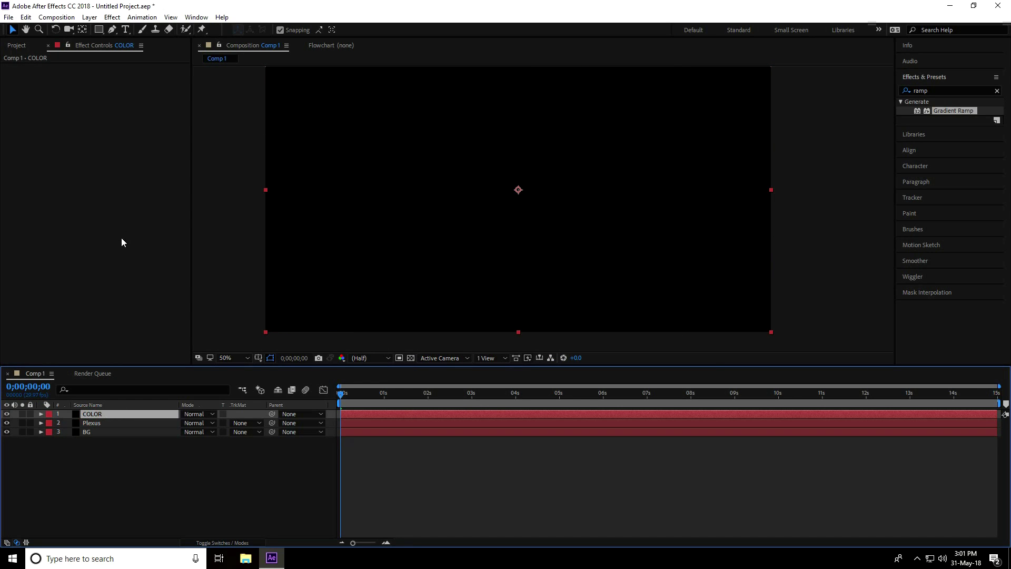
- Add a Color Control expression effect to the COLOR layer and set its color to light red FF7777
{"action": "left_click", "coordinate": [112, 18]}
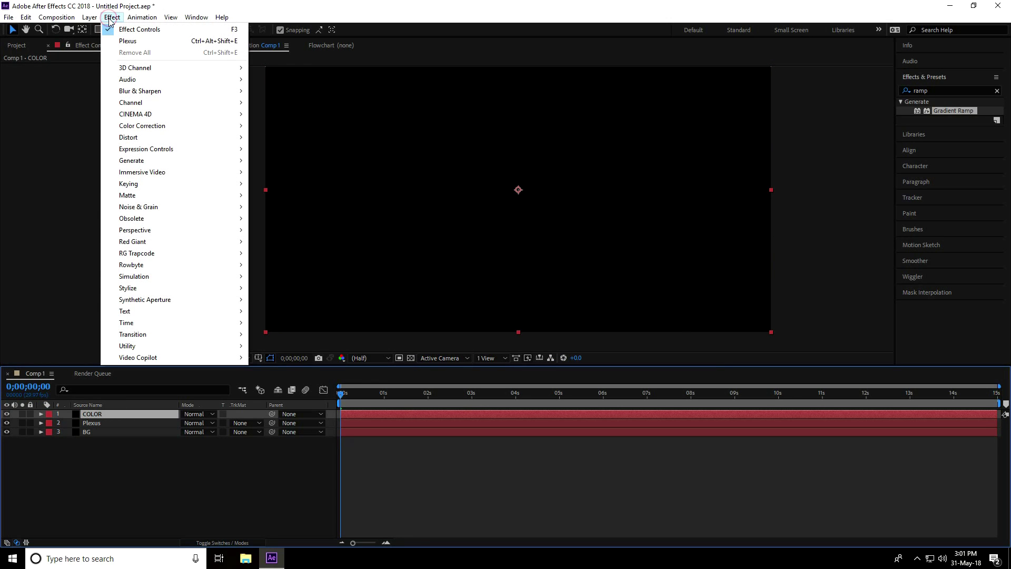
{"action": "mouse_move", "coordinate": [152, 153]}
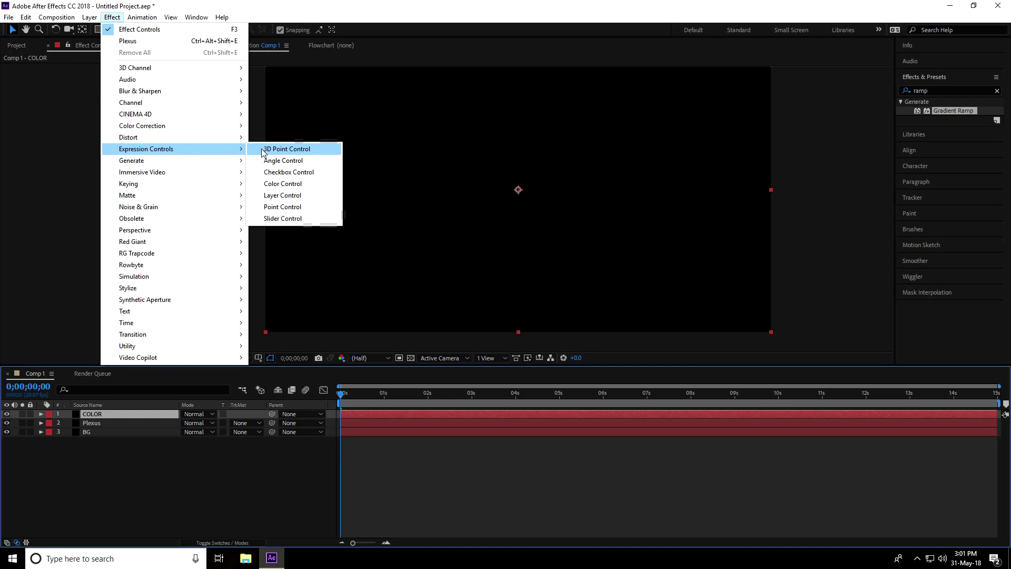
{"action": "left_click", "coordinate": [304, 184]}
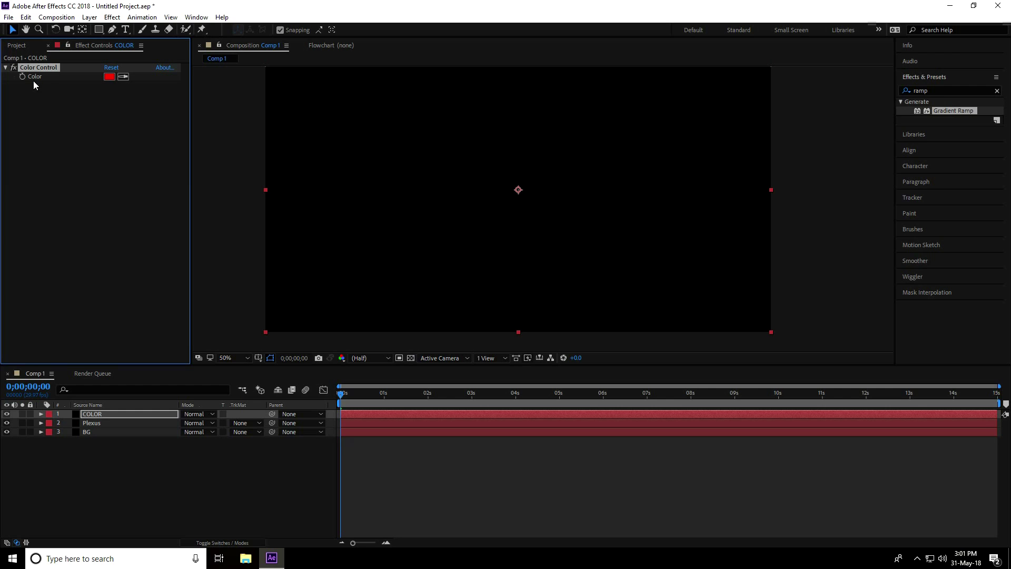
{"action": "left_click", "coordinate": [109, 76]}
{"action": "left_click_drag", "start_coordinate": [380, 279], "coordinate": [358, 232]}
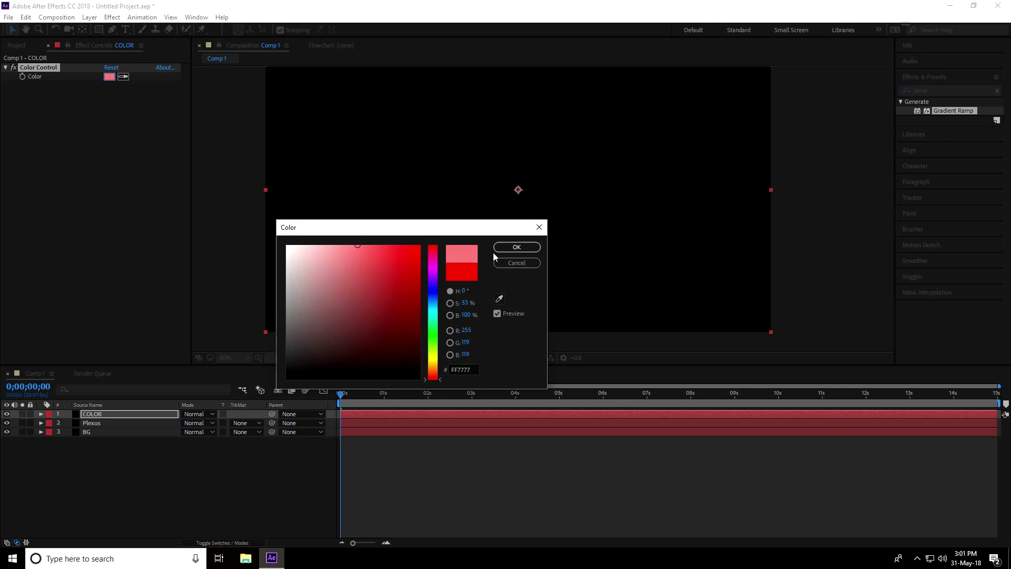
{"action": "left_click", "coordinate": [517, 247]}
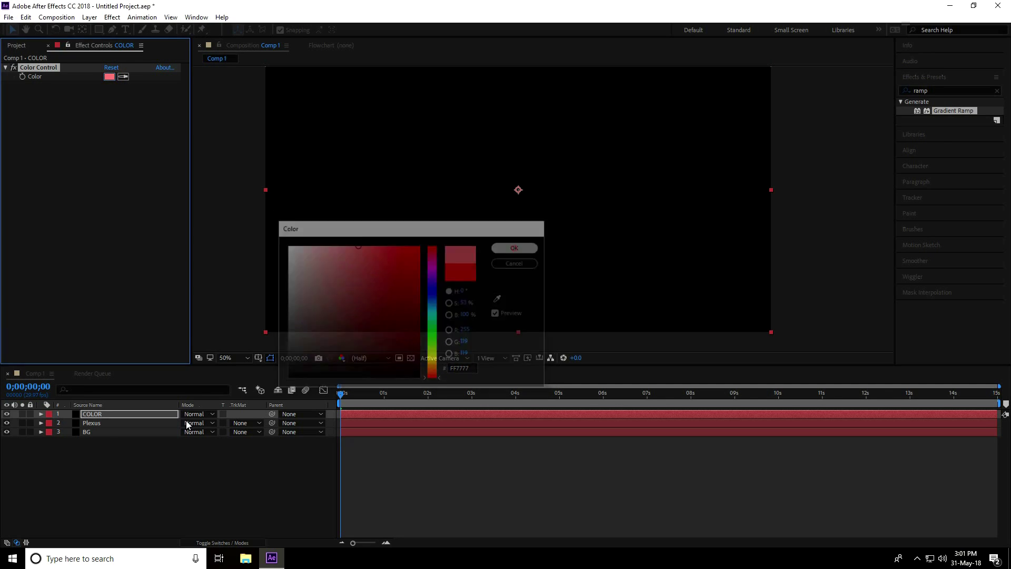
- Link the first Plexus primitive's Color by expression to the COLOR layer's Color Control, and show the layer switches in the timeline
{"action": "left_click", "coordinate": [92, 424]}
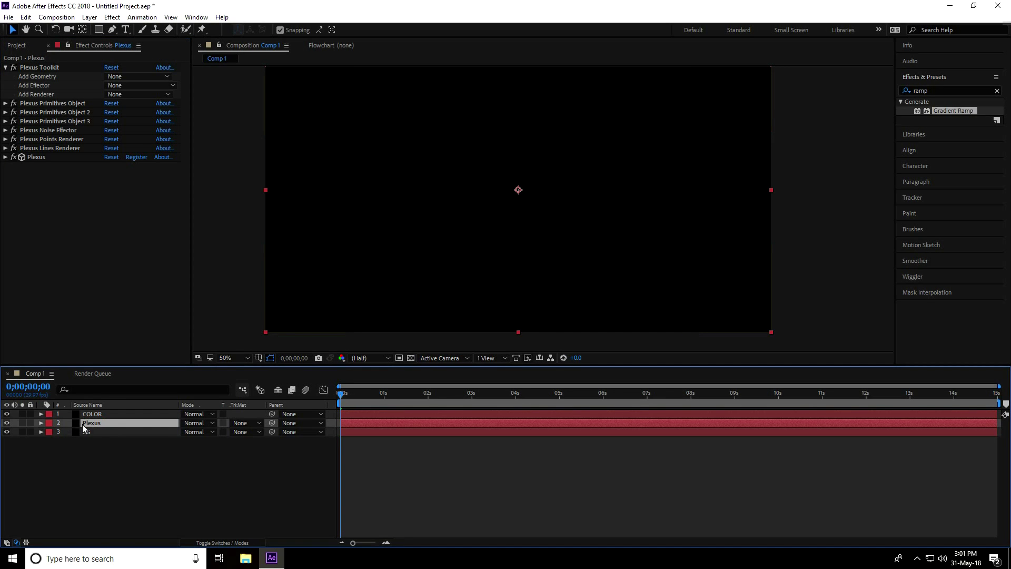
{"action": "left_click", "coordinate": [42, 422]}
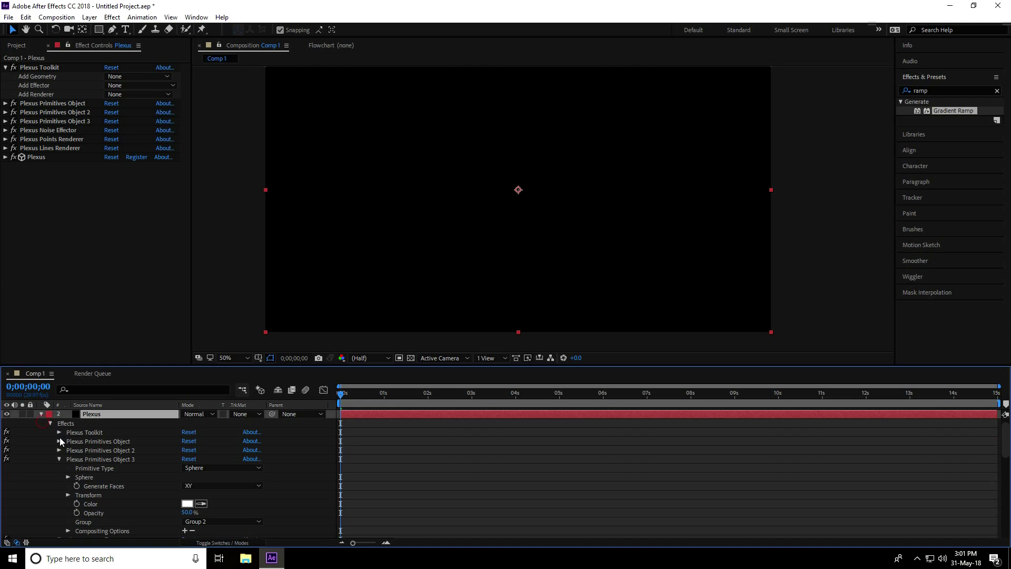
{"action": "left_click", "coordinate": [59, 460]}
{"action": "left_click", "coordinate": [59, 467]}
{"action": "left_click", "coordinate": [59, 495]}
{"action": "left_click", "coordinate": [58, 442]}
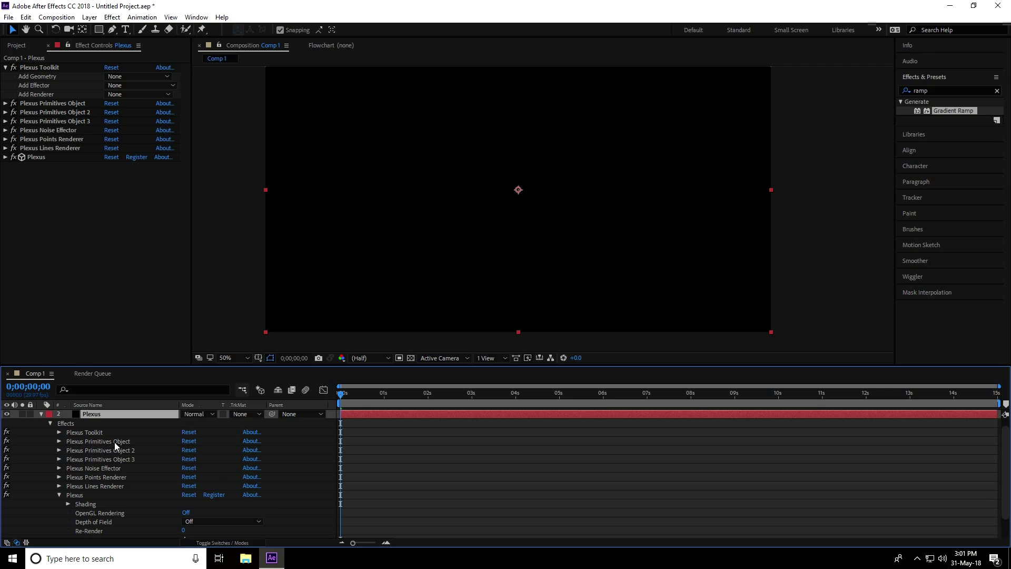
{"action": "left_click", "coordinate": [60, 441]}
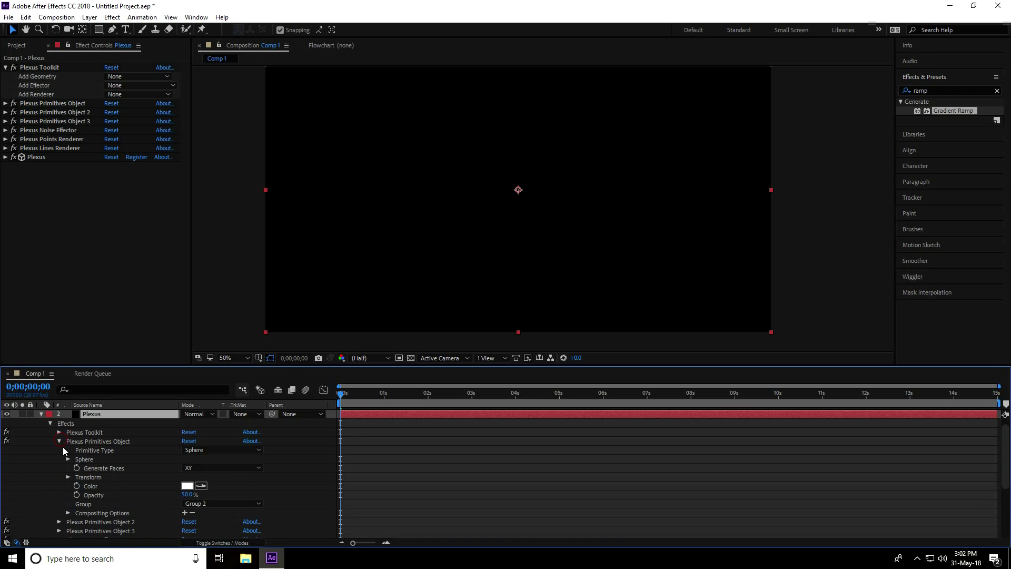
{"action": "left_click", "coordinate": [77, 486], "text": "alt"}
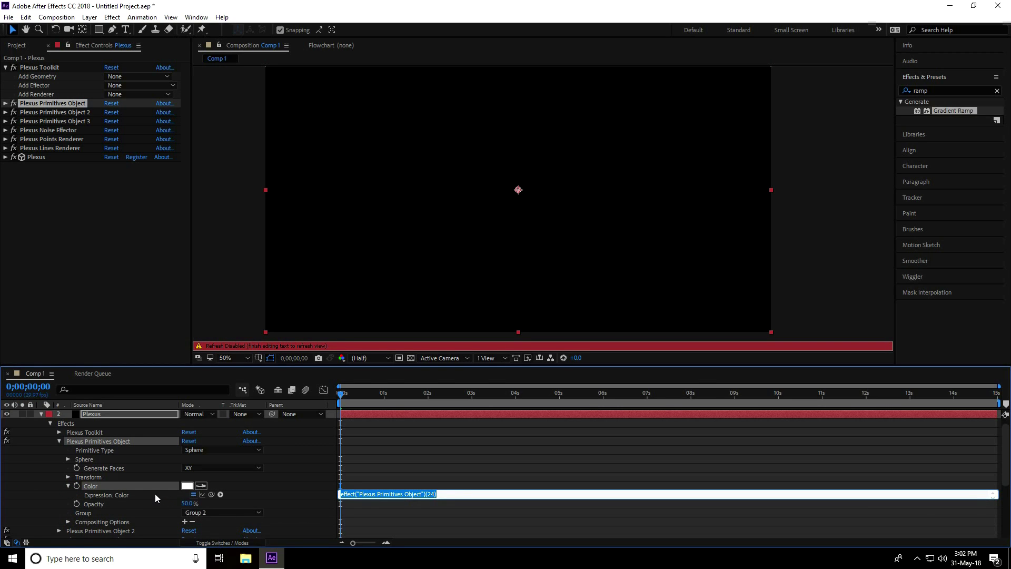
{"action": "left_click", "coordinate": [98, 414]}
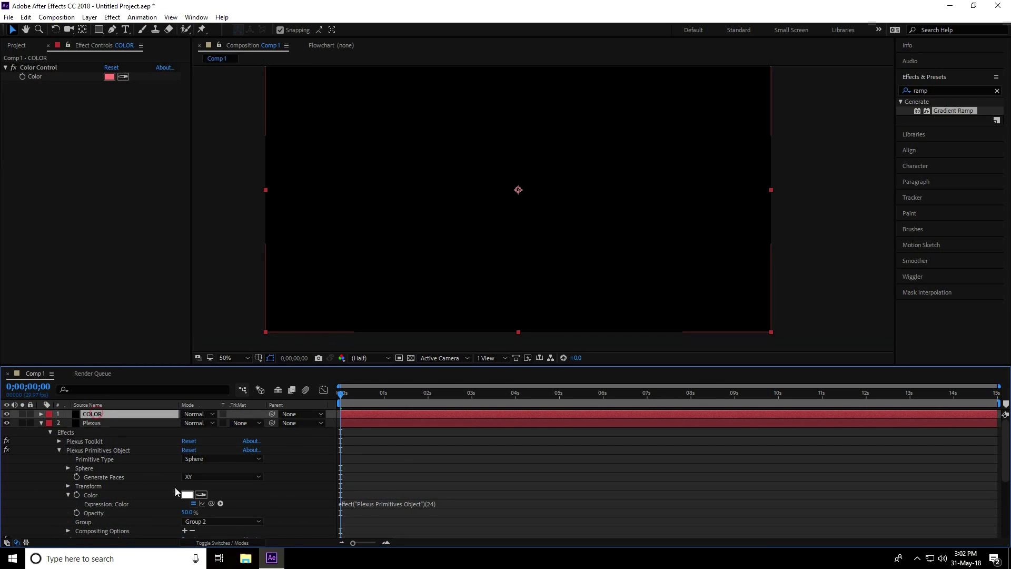
{"action": "left_click_drag", "start_coordinate": [211, 504], "coordinate": [39, 75]}
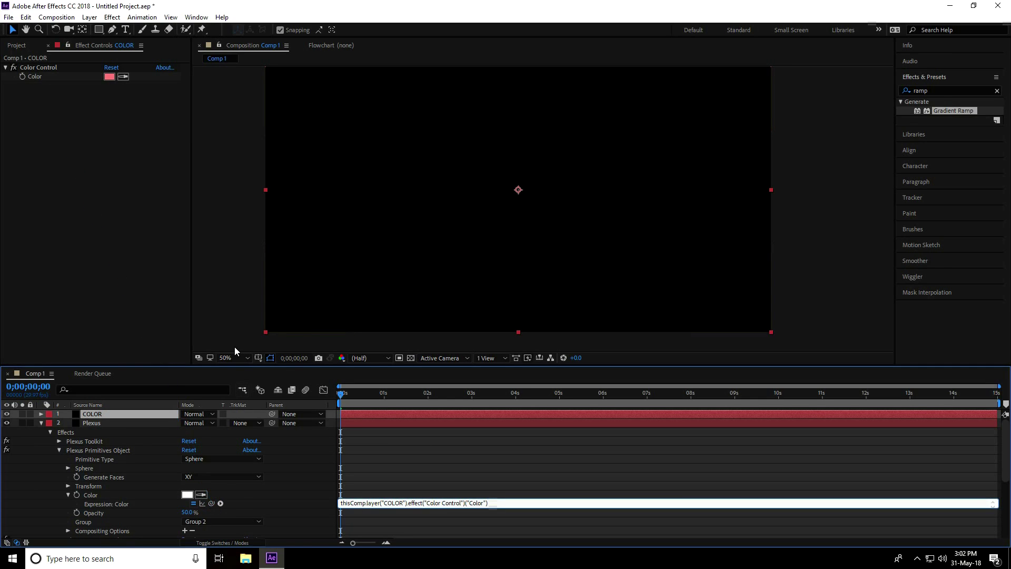
{"action": "left_click", "coordinate": [214, 543]}
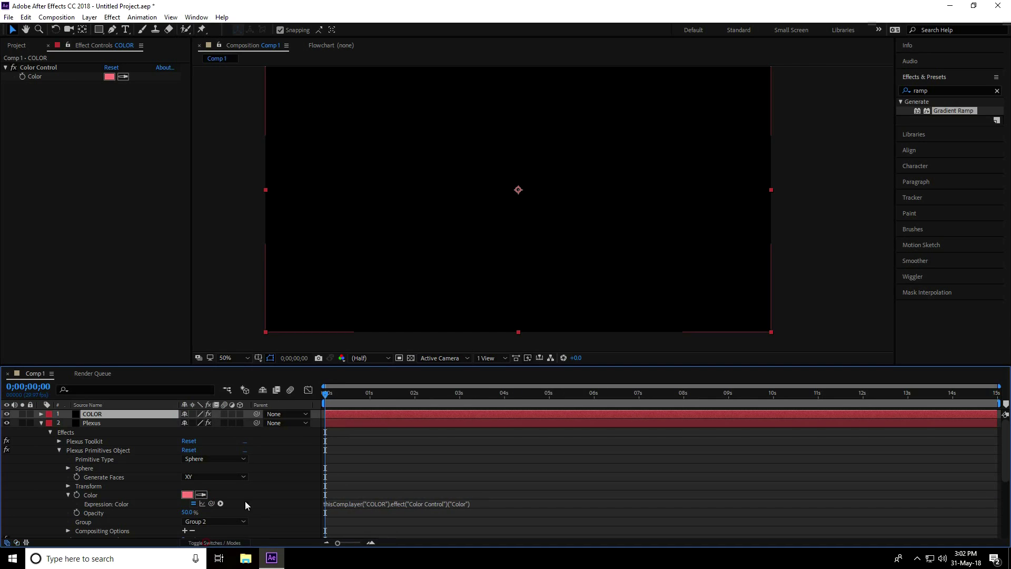
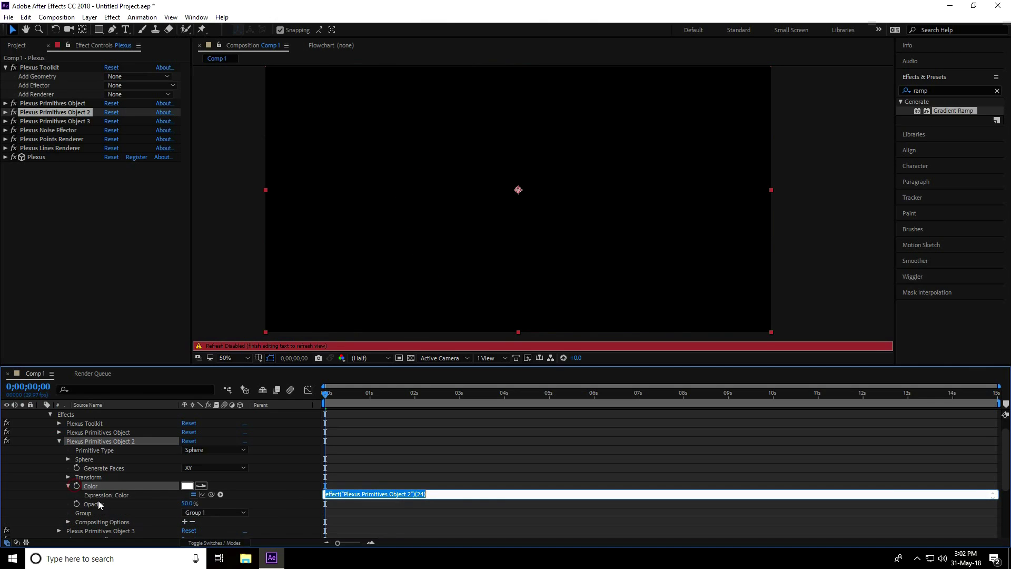
- Link the second Plexus primitive's Color expression to the COLOR layer's Color Control and collapse that primitive's properties
{"action": "scroll", "coordinate": [132, 463], "scroll_direction": "up", "scroll_amount": 2}
{"action": "left_click", "coordinate": [106, 414]}
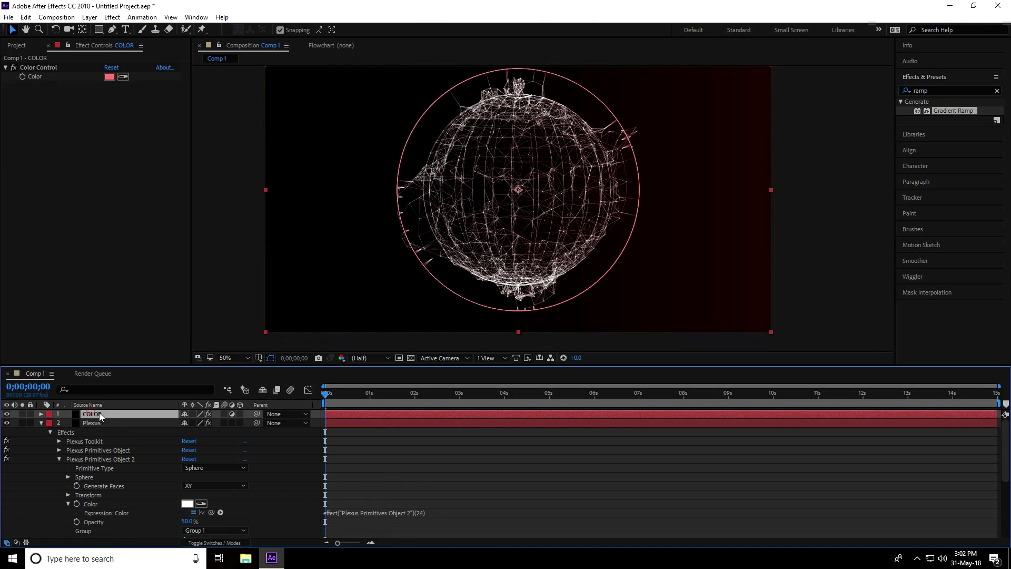
{"action": "left_click_drag", "start_coordinate": [212, 512], "coordinate": [36, 79]}
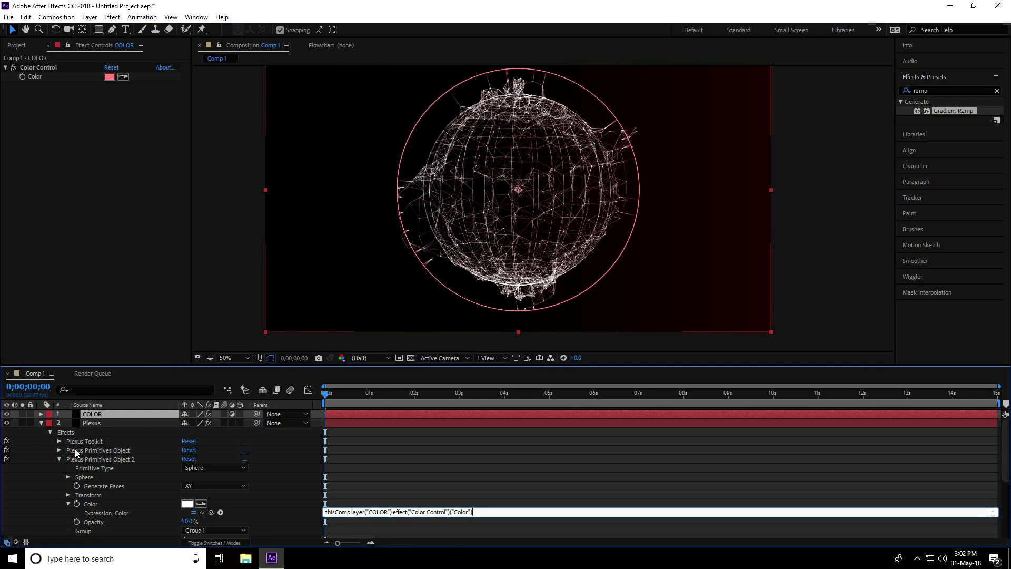
{"action": "left_click", "coordinate": [58, 459]}
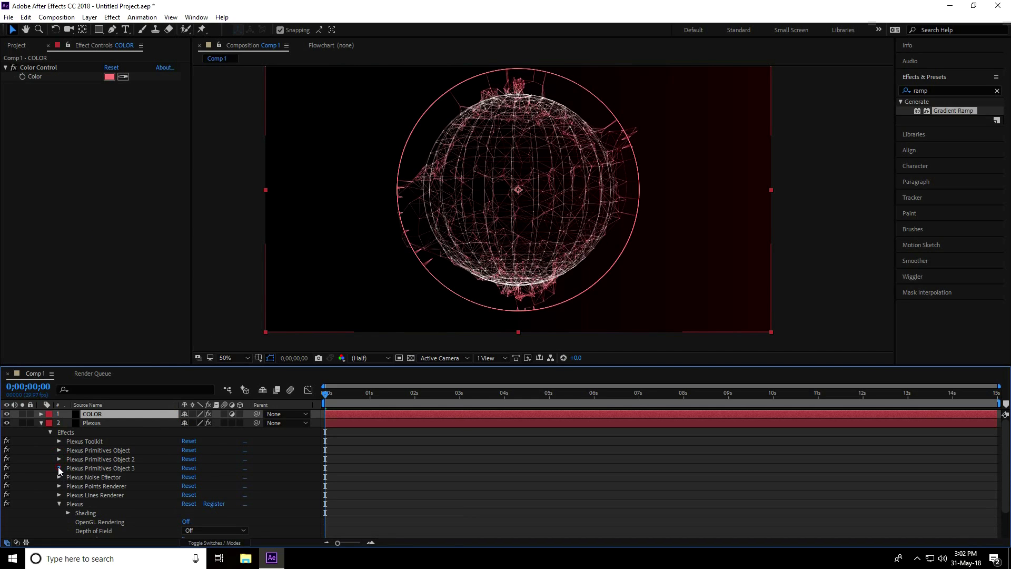
- Link the third Plexus primitive's Color by expression to the COLOR layer's Color Control and collapse the Plexus layer
{"action": "left_click", "coordinate": [58, 467]}
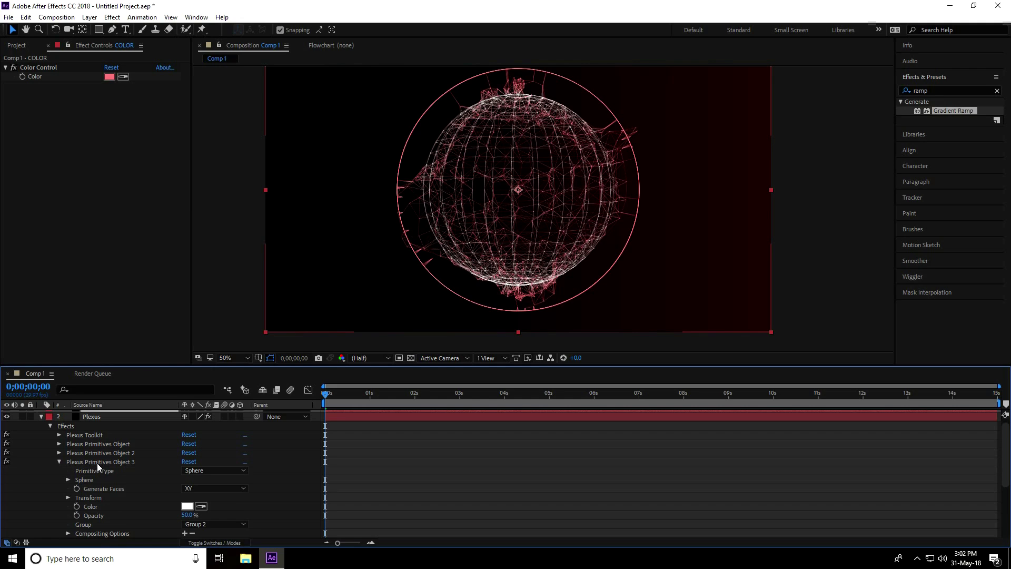
{"action": "left_click", "coordinate": [78, 507], "text": "alt"}
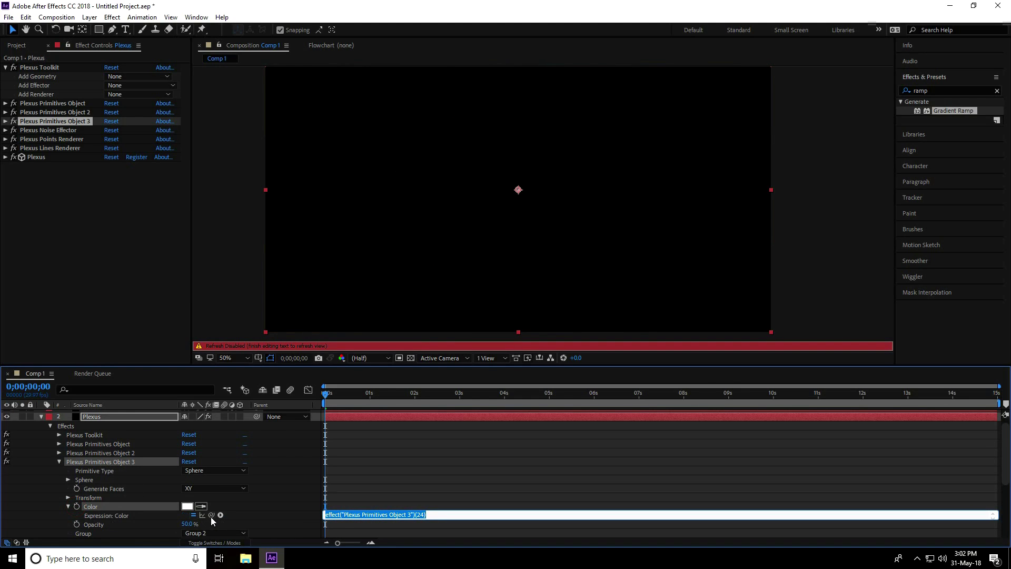
{"action": "left_click", "coordinate": [92, 410]}
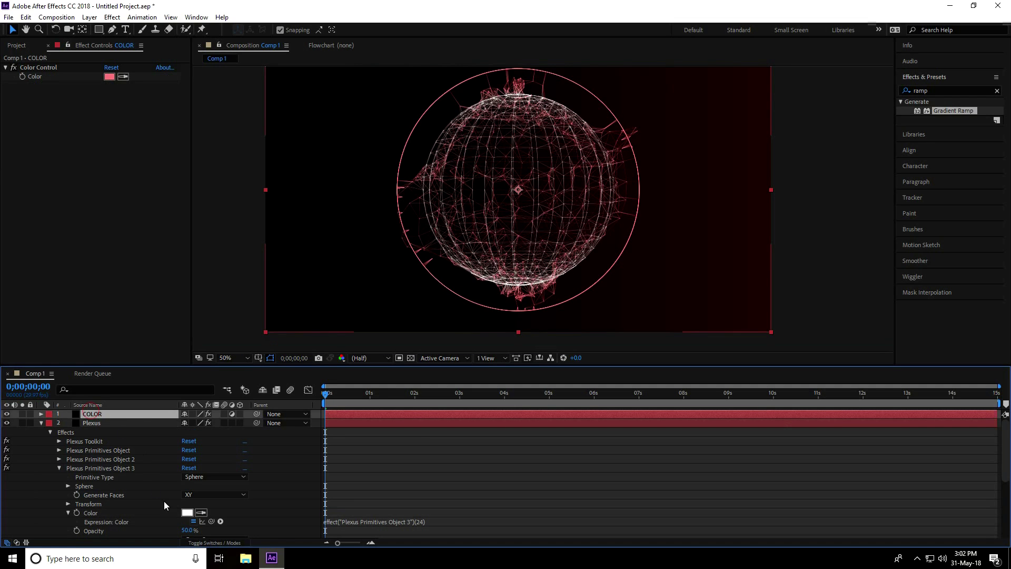
{"action": "left_click_drag", "start_coordinate": [212, 521], "coordinate": [33, 77]}
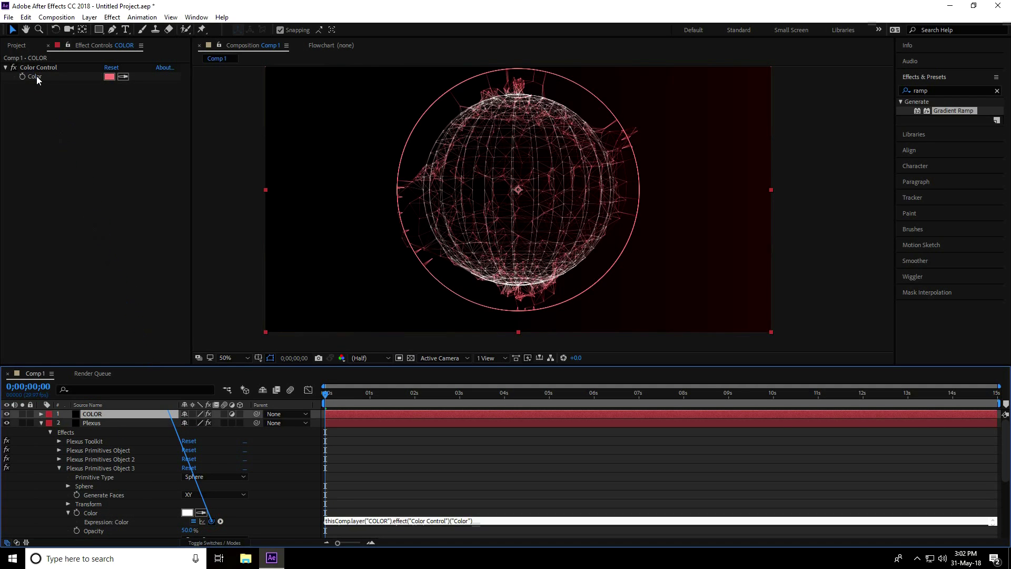
{"action": "left_click", "coordinate": [40, 423]}
{"action": "left_click", "coordinate": [122, 488]}
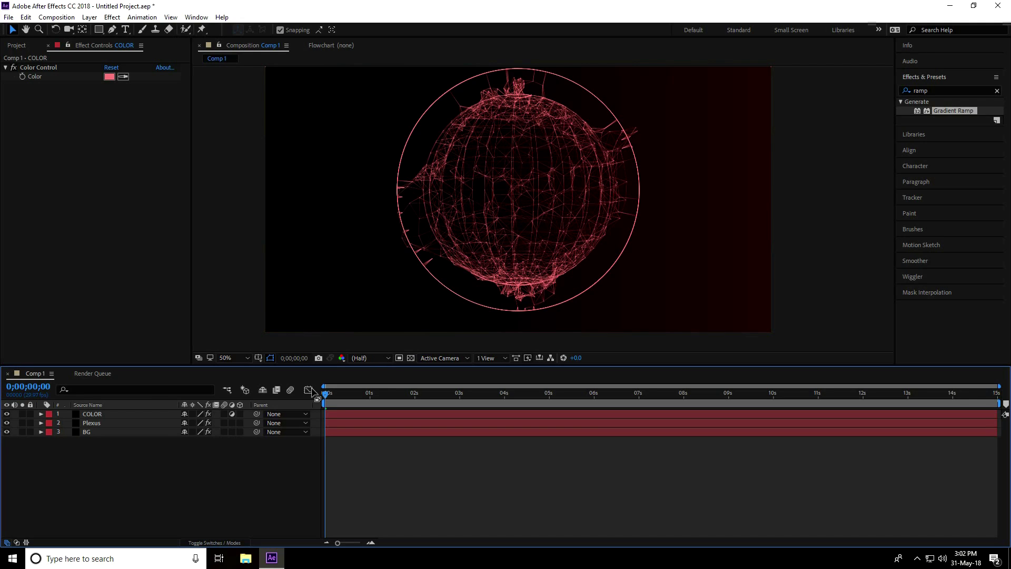
- Add a second Noise effector to the Plexus layer and apply its vertex noise to Color
{"action": "left_click", "coordinate": [88, 424]}
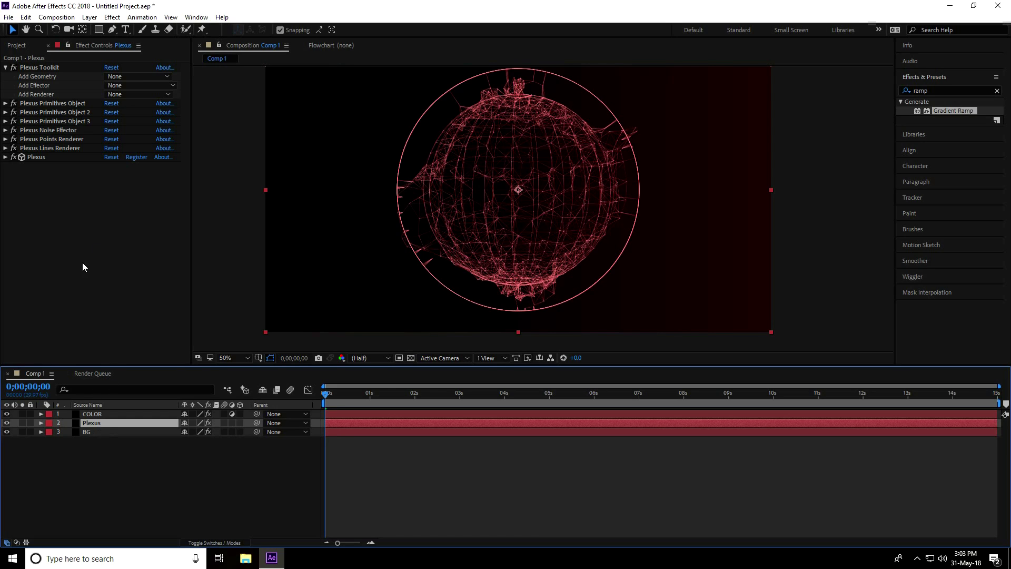
{"action": "left_click", "coordinate": [124, 85]}
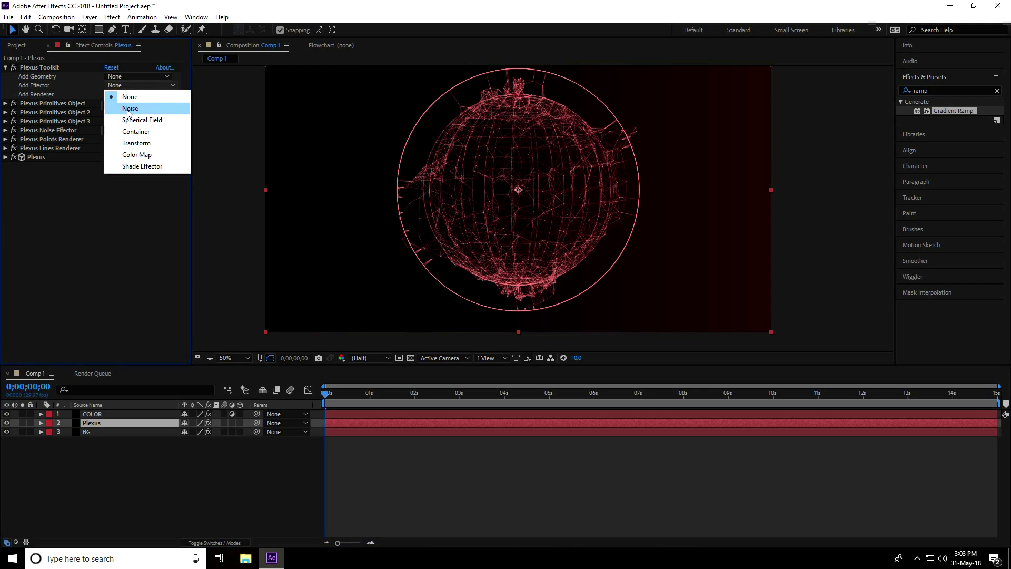
{"action": "left_click", "coordinate": [129, 109]}
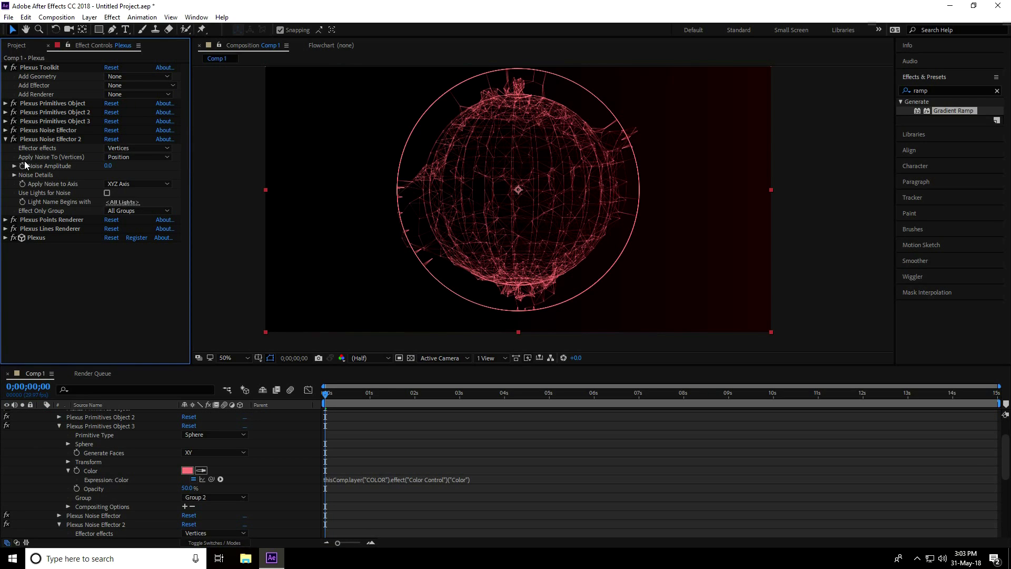
{"action": "left_click", "coordinate": [136, 157]}
{"action": "left_click", "coordinate": [136, 192]}
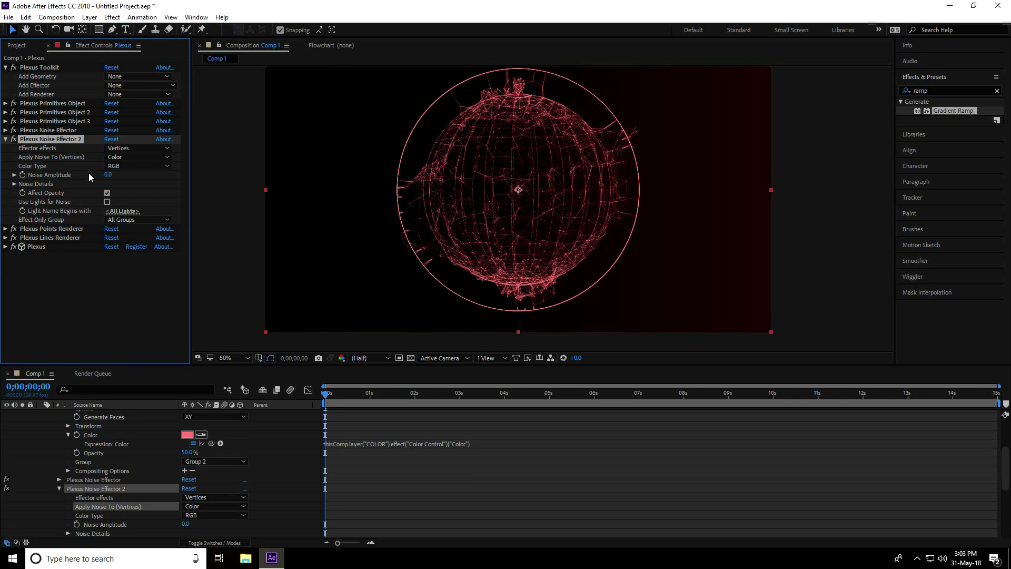
- Set the second noise effector's Noise Amplitude to 10
{"action": "left_click_drag", "start_coordinate": [106, 174], "coordinate": [128, 177]}
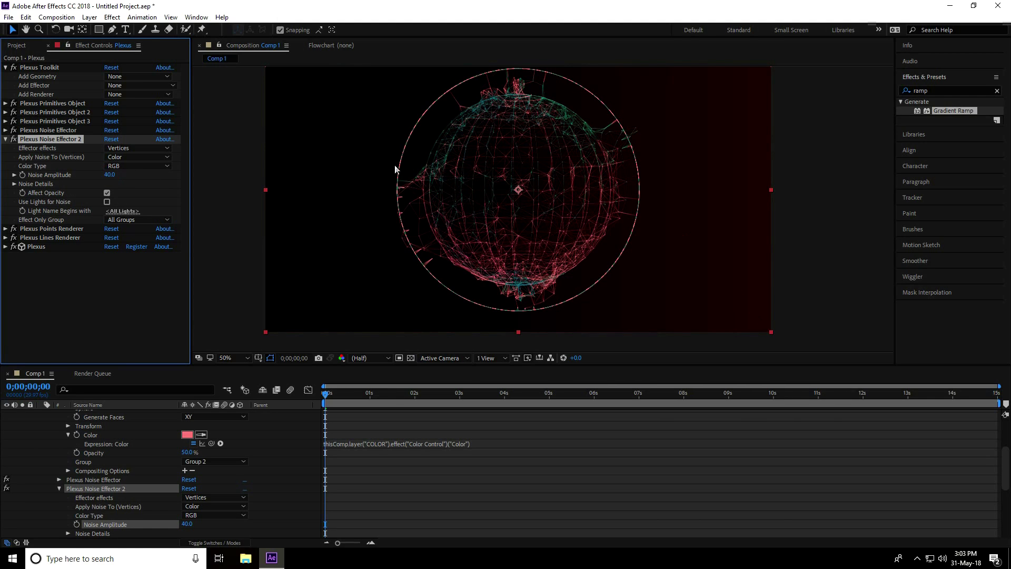
{"action": "left_click", "coordinate": [112, 175]}
{"action": "key", "text": "Return"}
{"action": "scroll", "coordinate": [539, 193], "scroll_direction": "up", "scroll_amount": 2}
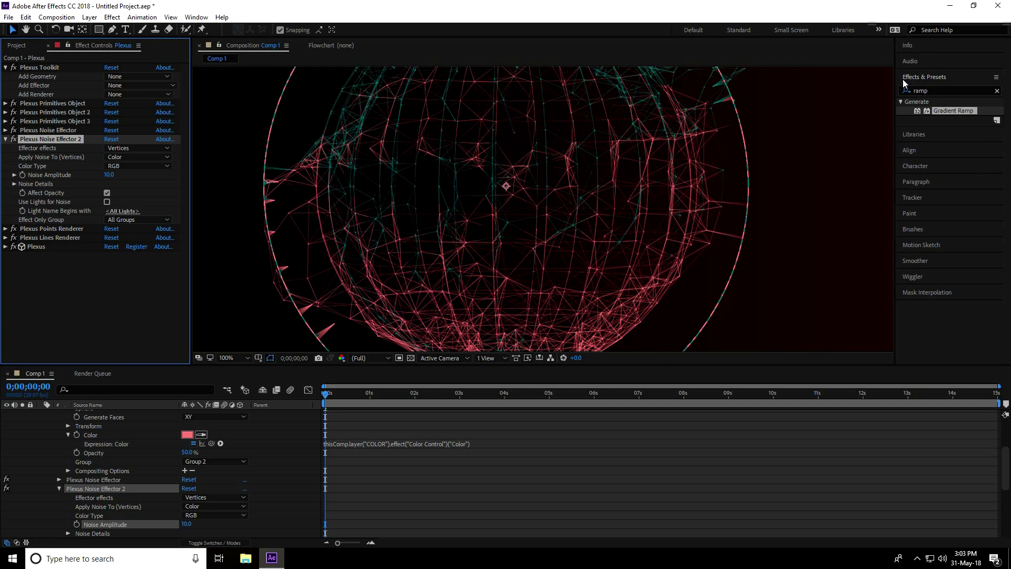
- Find the Glow effect, apply it to the Plexus layer and collapse that layer's properties in the timeline
{"action": "left_click", "coordinate": [997, 92]}
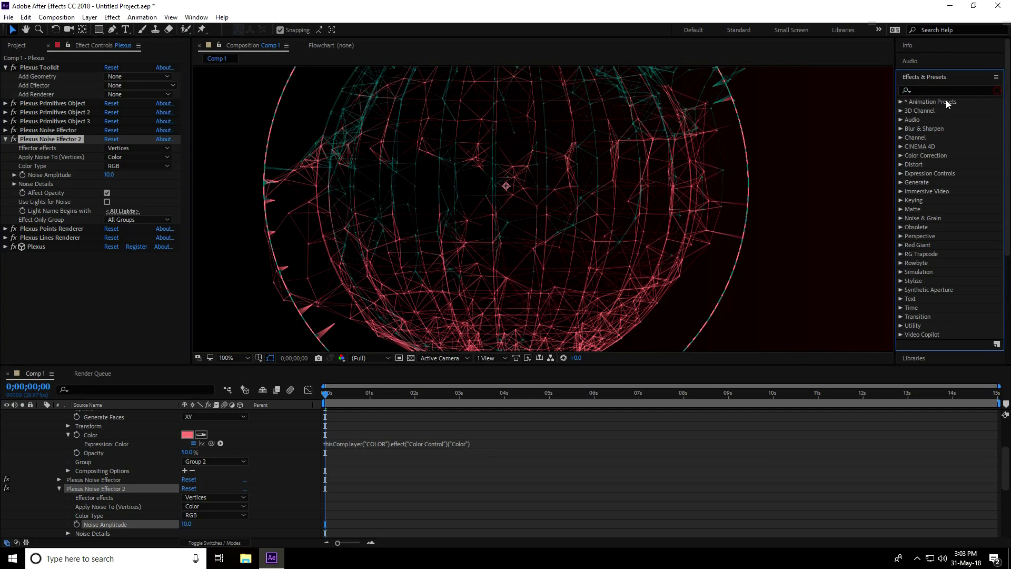
{"action": "key", "text": "g"}
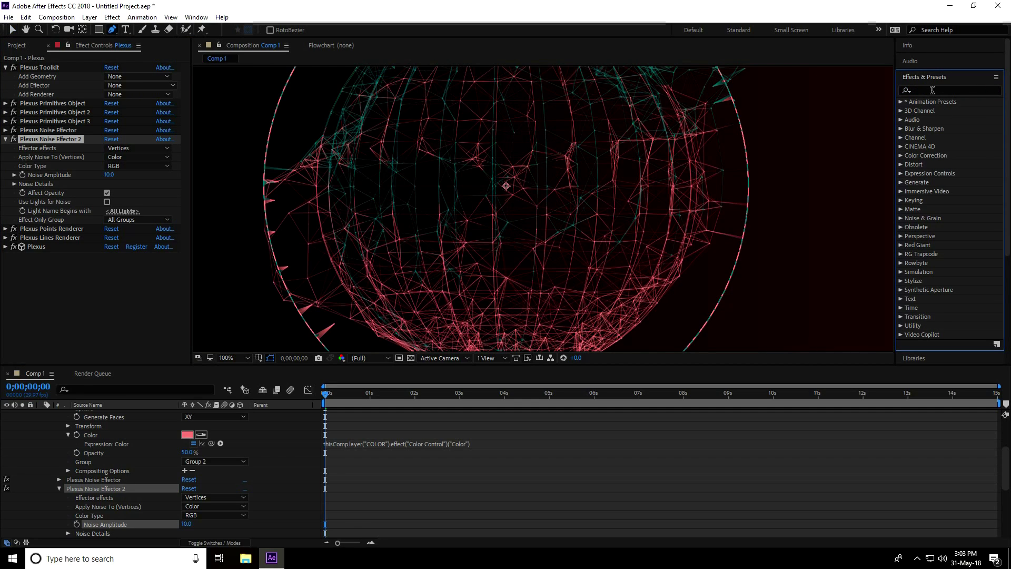
{"action": "key", "text": "w"}
{"action": "left_click", "coordinate": [933, 90]}
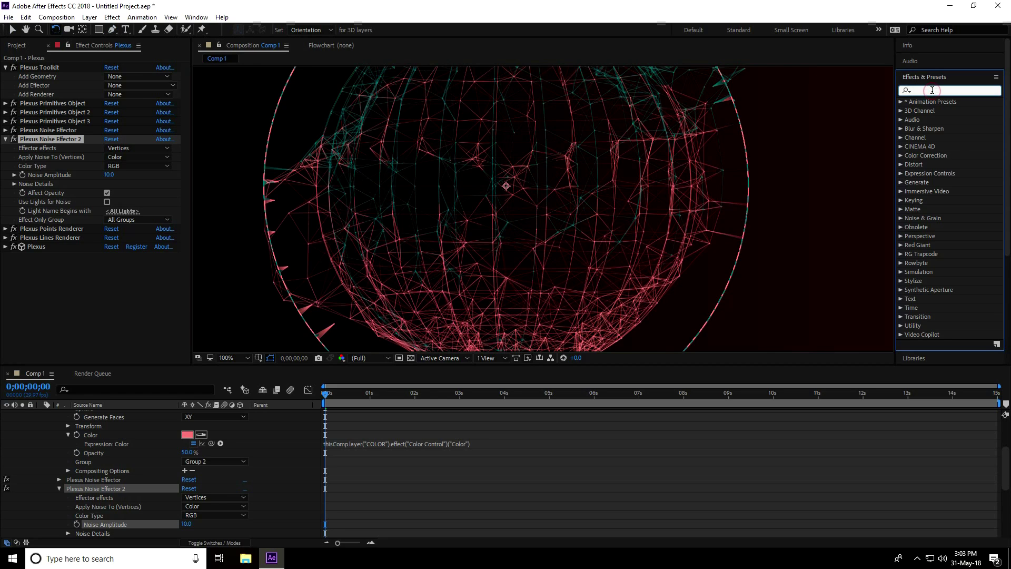
{"action": "type", "text": "glow"}
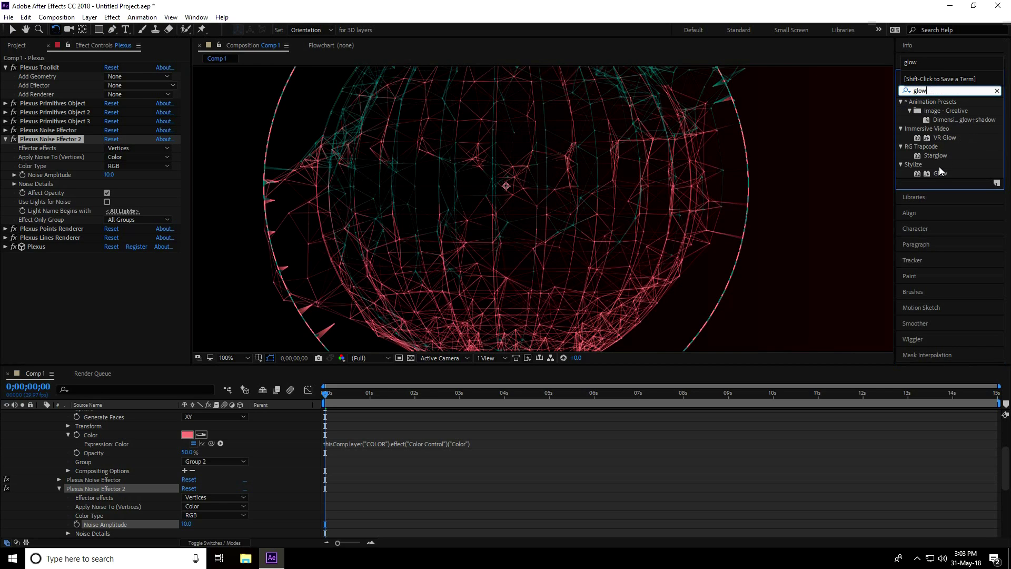
{"action": "left_click_drag", "start_coordinate": [940, 173], "coordinate": [100, 331]}
{"action": "scroll", "coordinate": [156, 446], "scroll_direction": "up", "scroll_amount": 4}
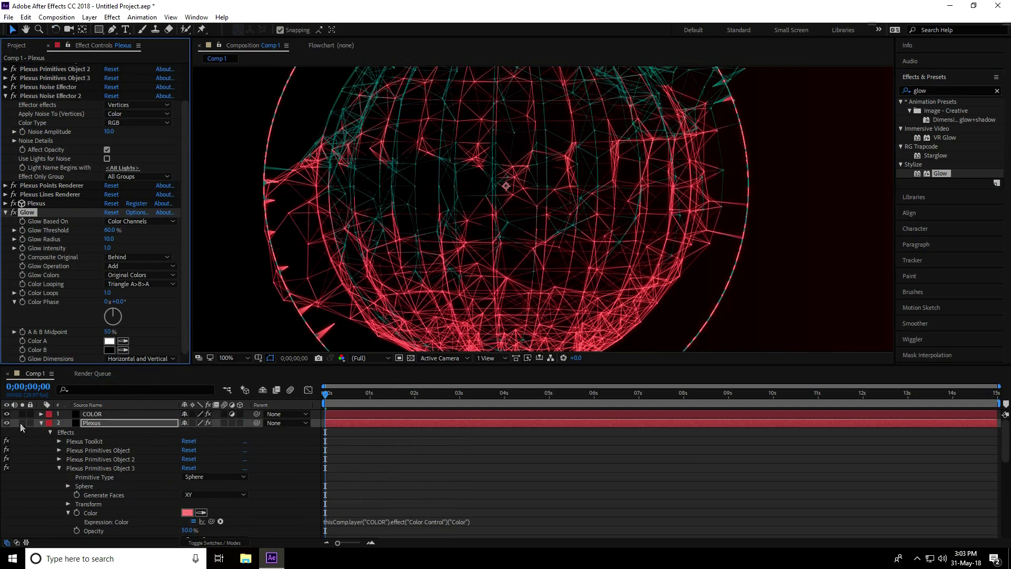
{"action": "left_click", "coordinate": [41, 423]}
{"action": "left_click", "coordinate": [82, 421]}
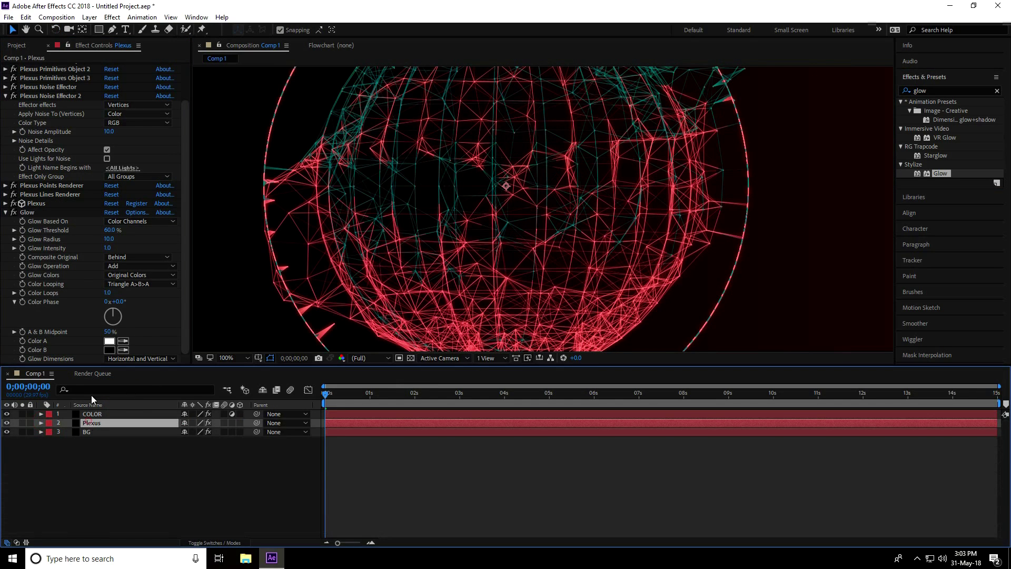
- Set the Plexus layer's Glow Radius to 80 and collapse the Glow effect
{"action": "left_click", "coordinate": [110, 239]}
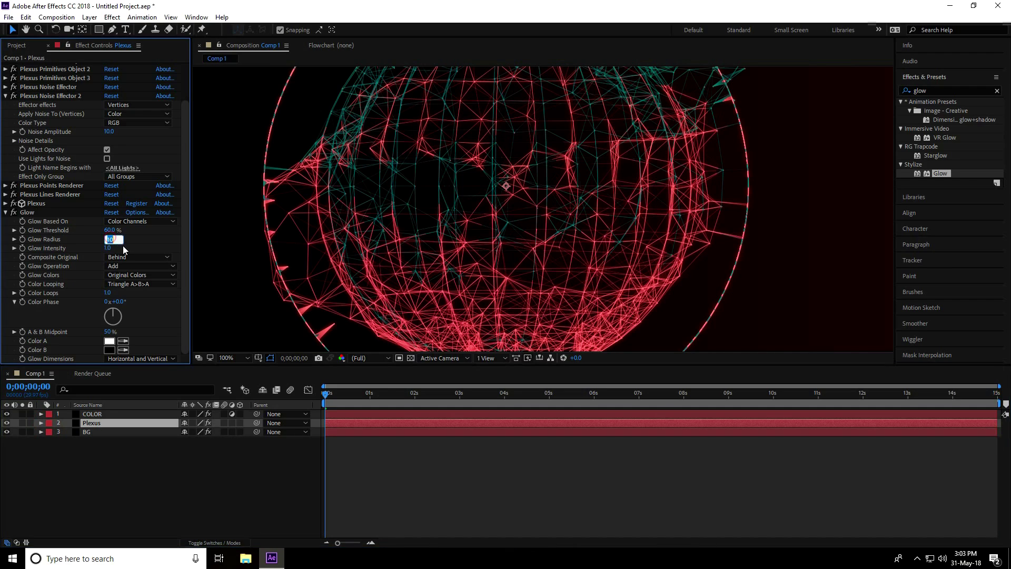
{"action": "type", "text": "80"}
{"action": "key", "text": "Return"}
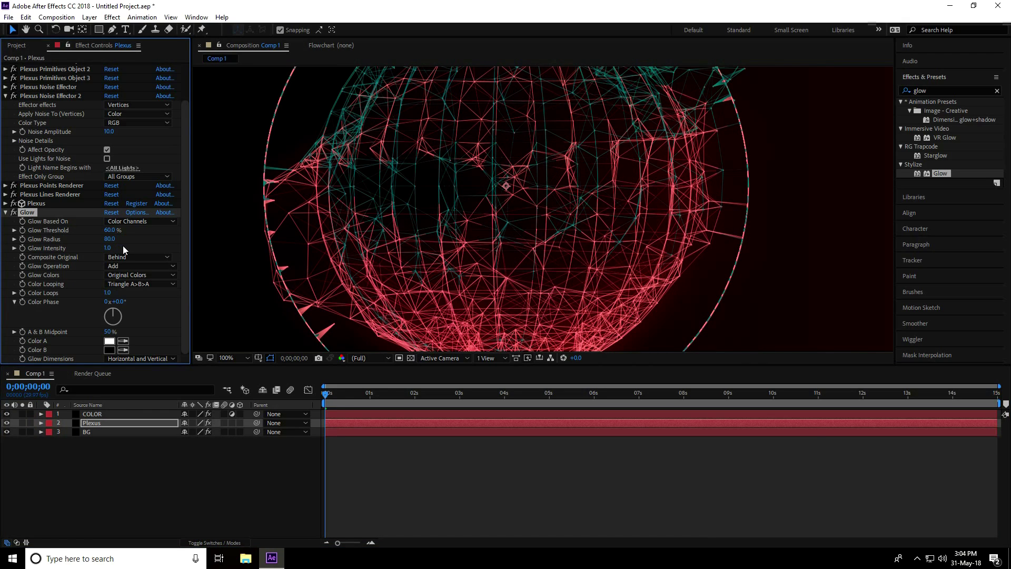
{"action": "left_click", "coordinate": [5, 212]}
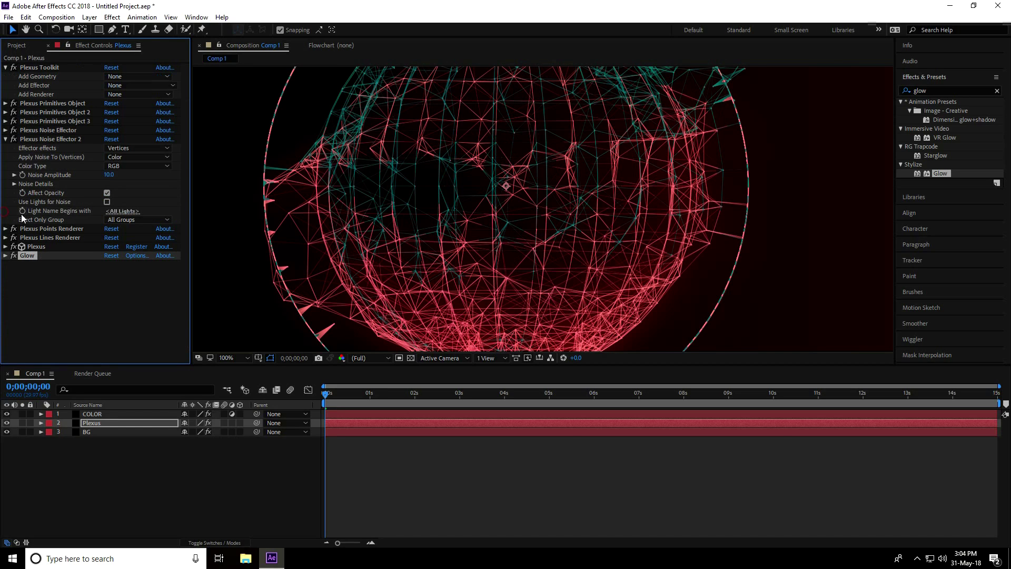
- Apply a second Glow effect to the Plexus layer and inspect the glowing sphere in the enlarged composition view
{"action": "left_click_drag", "start_coordinate": [941, 173], "coordinate": [100, 425]}
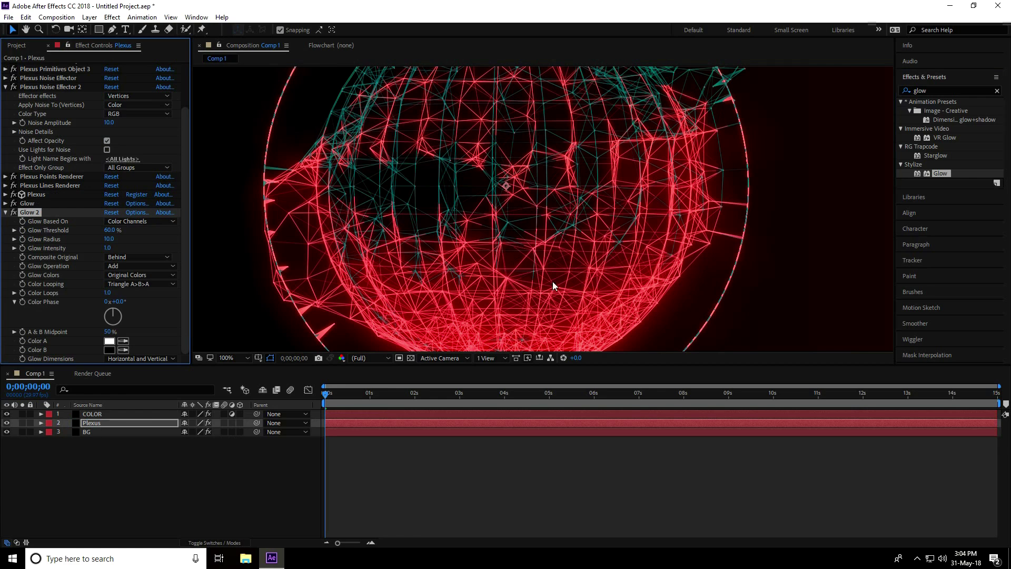
{"action": "scroll", "coordinate": [501, 219], "scroll_direction": "down", "scroll_amount": 2}
{"action": "scroll", "coordinate": [505, 278], "scroll_direction": "up", "scroll_amount": 2}
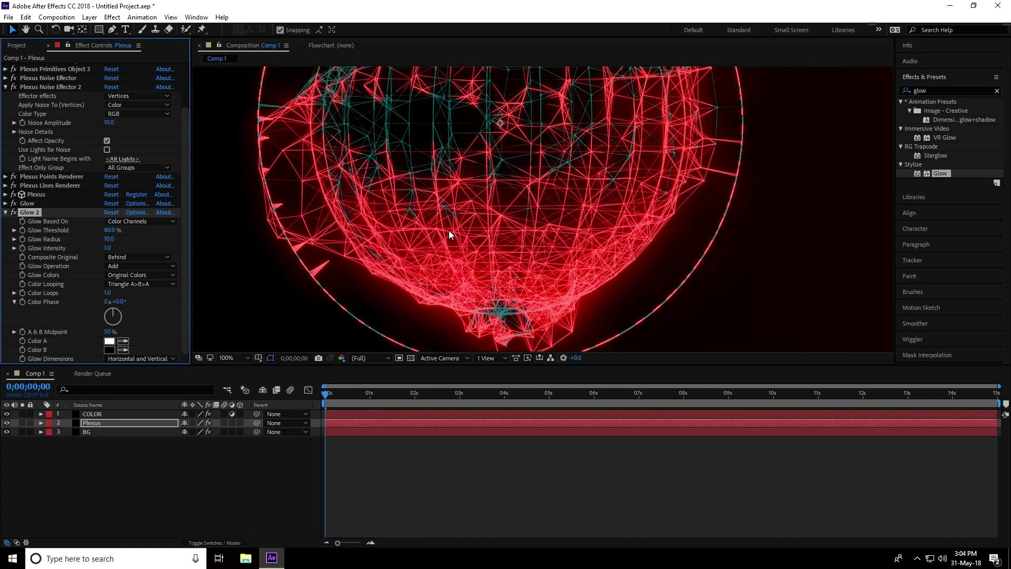
{"action": "key", "text": "grave"}
{"action": "scroll", "coordinate": [446, 266], "scroll_direction": "down", "scroll_amount": 2}
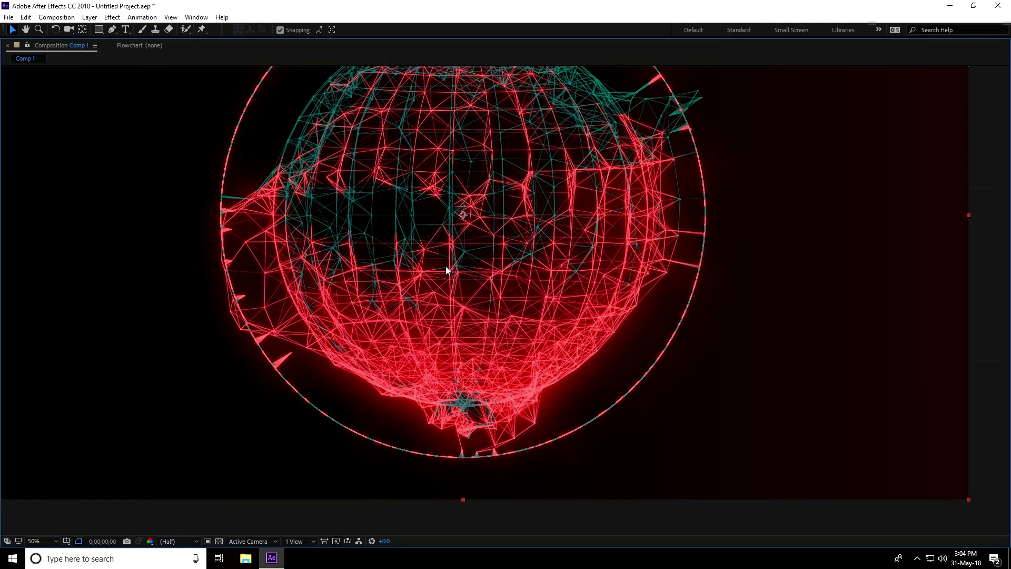
{"action": "scroll", "coordinate": [442, 211], "scroll_direction": "up", "scroll_amount": 2}
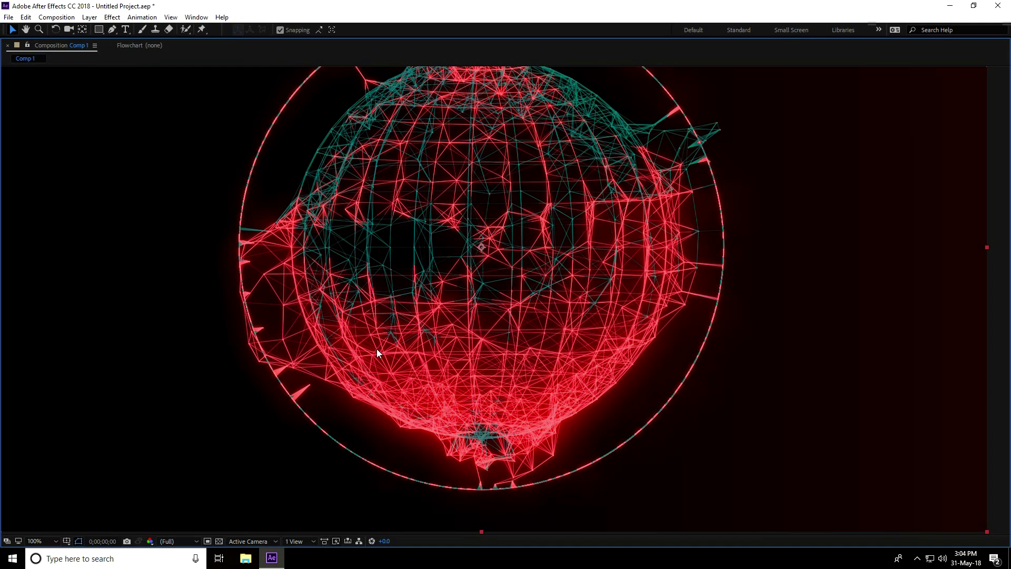
{"action": "key", "text": "grave"}
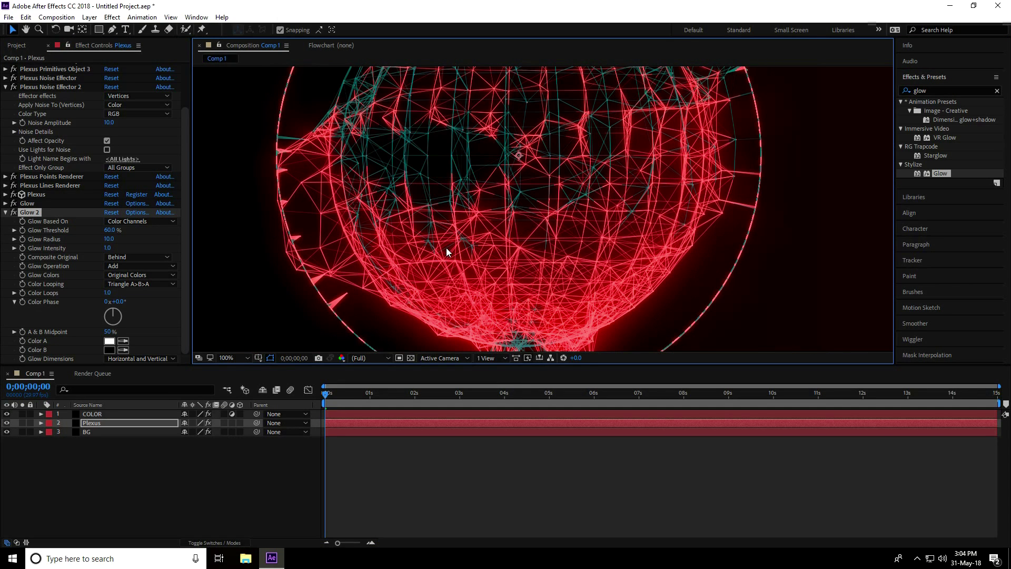
{"action": "scroll", "coordinate": [447, 251], "scroll_direction": "down", "scroll_amount": 2}
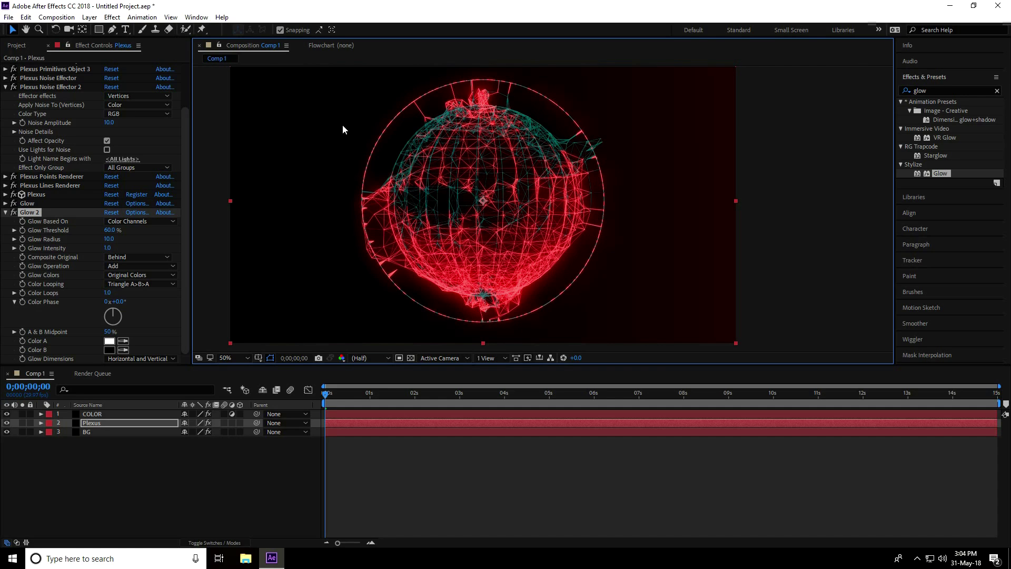
- Create a new solid named Plexus 2 and place it between the Plexus and BG layers
{"action": "right_click", "coordinate": [125, 499]}
{"action": "mouse_move", "coordinate": [156, 390]}
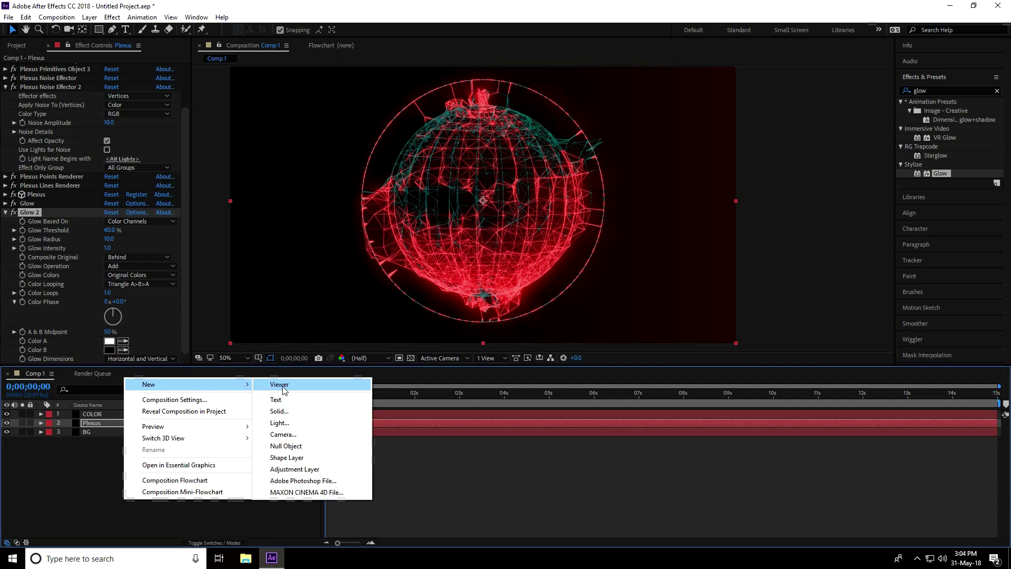
{"action": "left_click", "coordinate": [282, 411]}
{"action": "key", "text": "BackSpace"}
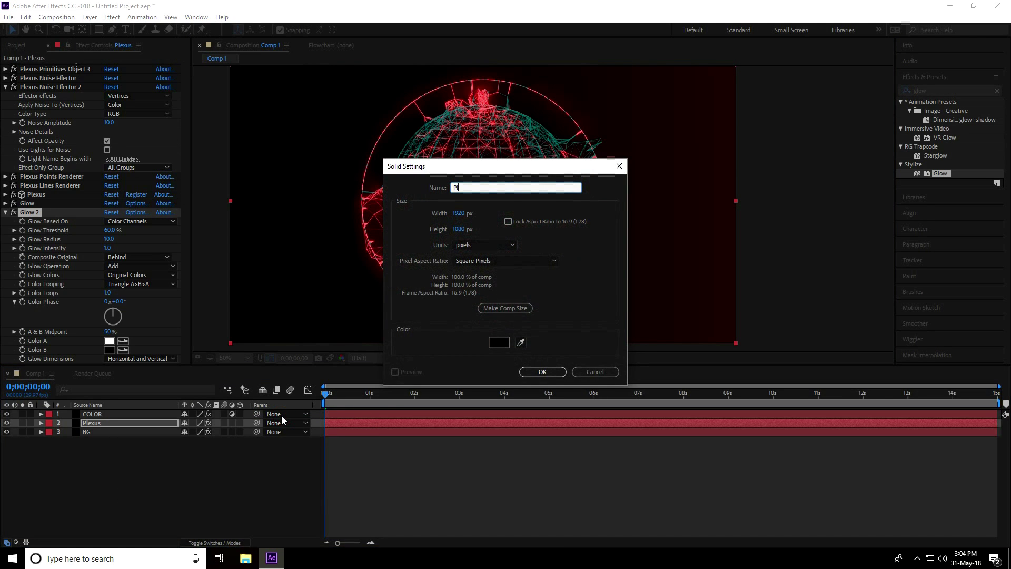
{"action": "type", "text": "Plexus 2"}
{"action": "left_click", "coordinate": [526, 376]}
{"action": "left_click_drag", "start_coordinate": [97, 424], "coordinate": [99, 438]}
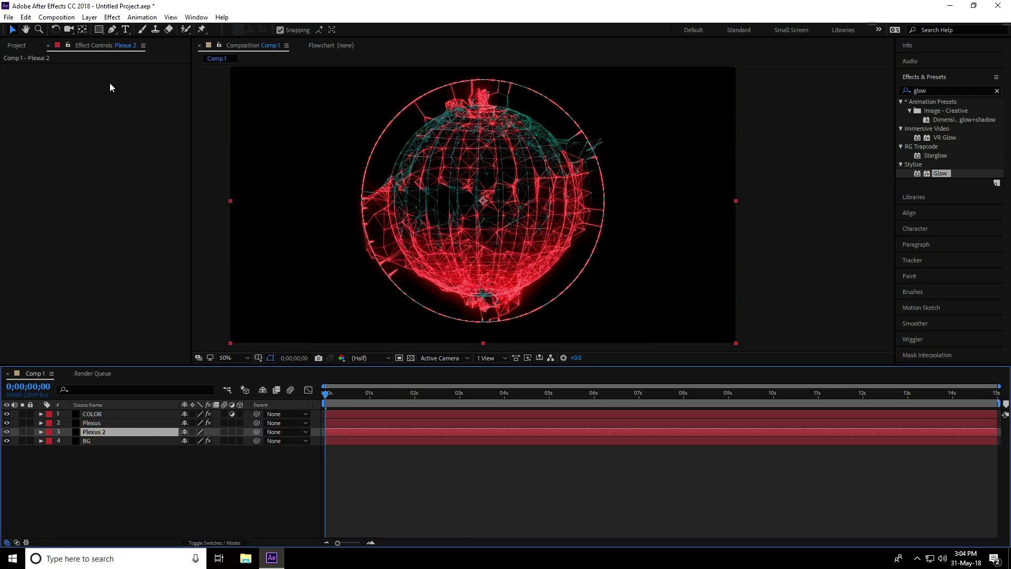
- Apply the Rowbyte Plexus effect to the Plexus 2 layer and collapse the layer's properties
{"action": "left_click", "coordinate": [112, 19]}
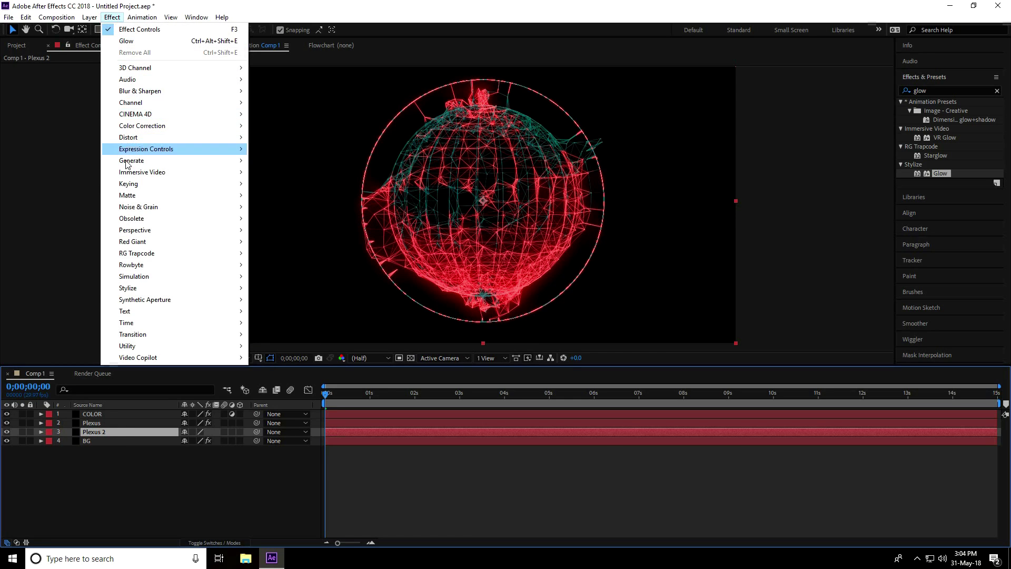
{"action": "mouse_move", "coordinate": [188, 264]}
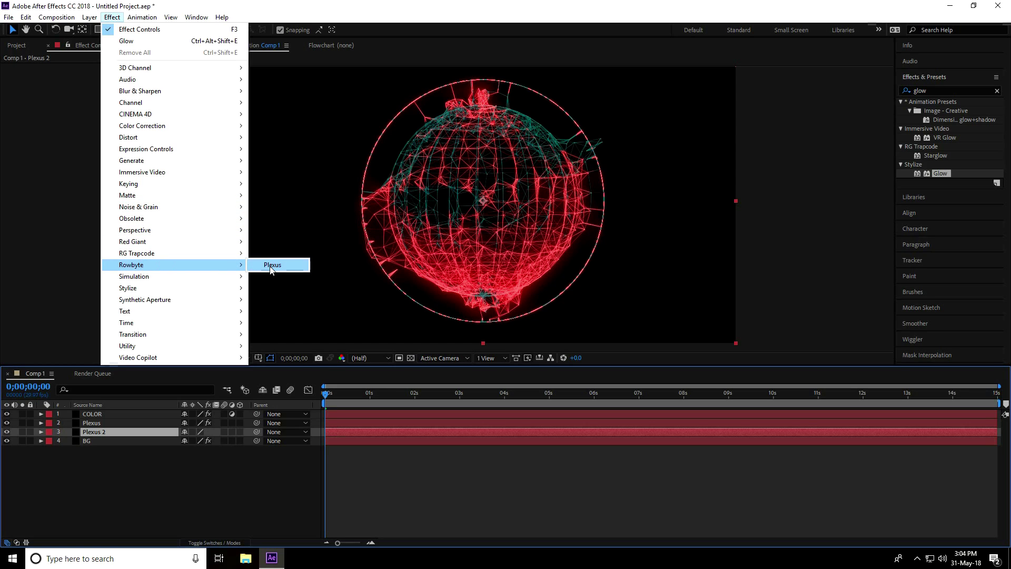
{"action": "left_click", "coordinate": [272, 267]}
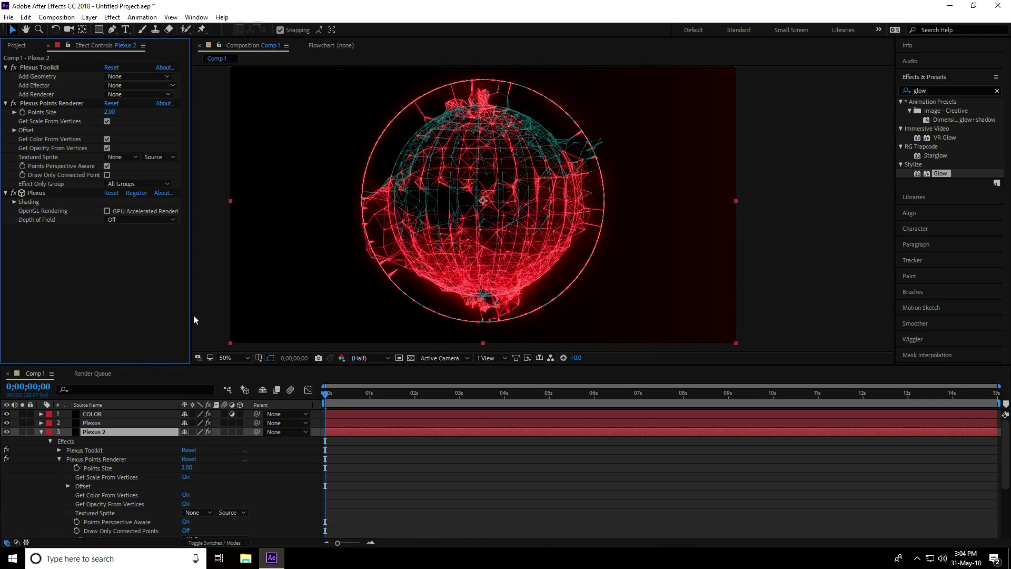
{"action": "left_click", "coordinate": [42, 432]}
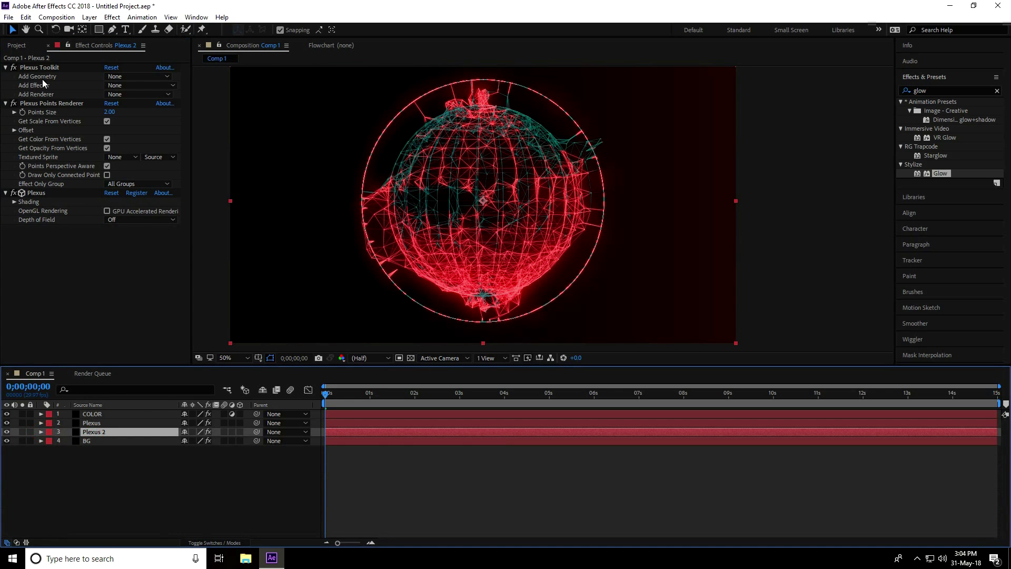
- Add a Primitives geometry object to the Plexus 2 layer and set its Primitive Type to Sphere
{"action": "left_click", "coordinate": [127, 78]}
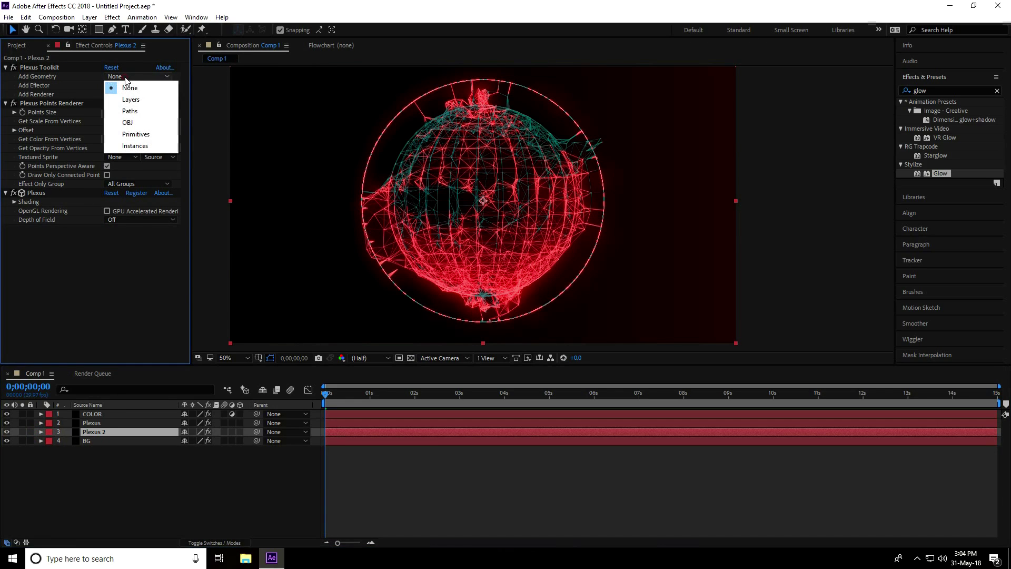
{"action": "left_click", "coordinate": [132, 136]}
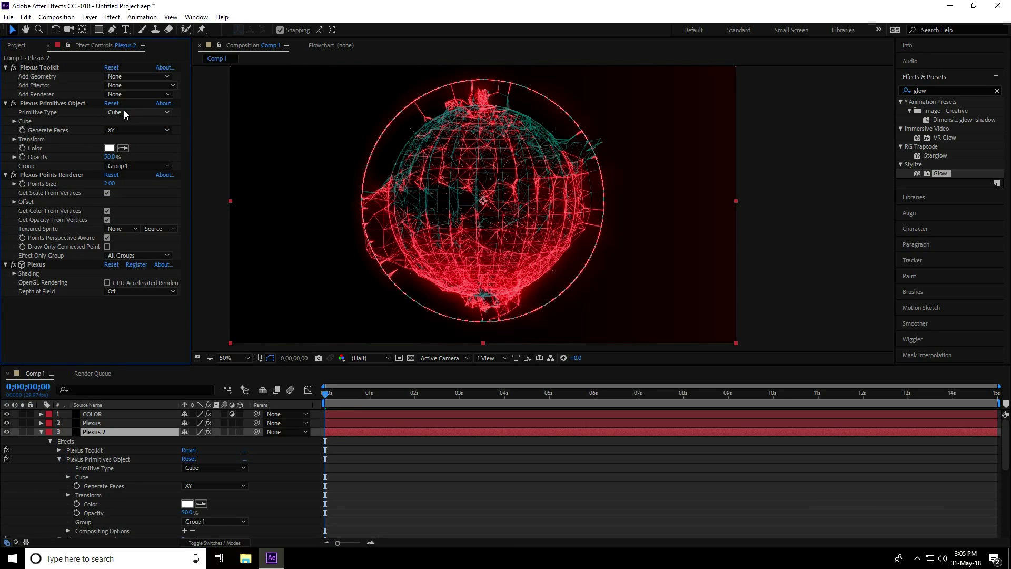
{"action": "left_click", "coordinate": [124, 112]}
{"action": "left_click", "coordinate": [154, 139]}
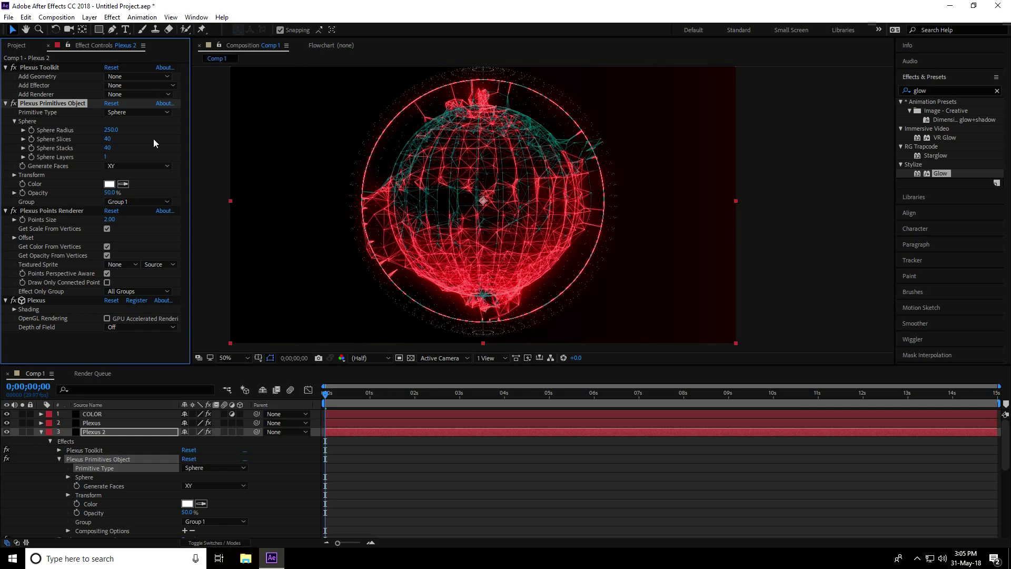
- Set the new sphere's Slices and Stacks to 30 each and collapse the primitive's settings
{"action": "left_click", "coordinate": [107, 139]}
{"action": "type", "text": "30"}
{"action": "key", "text": "Tab"}
{"action": "type", "text": "30"}
{"action": "key", "text": "Return"}
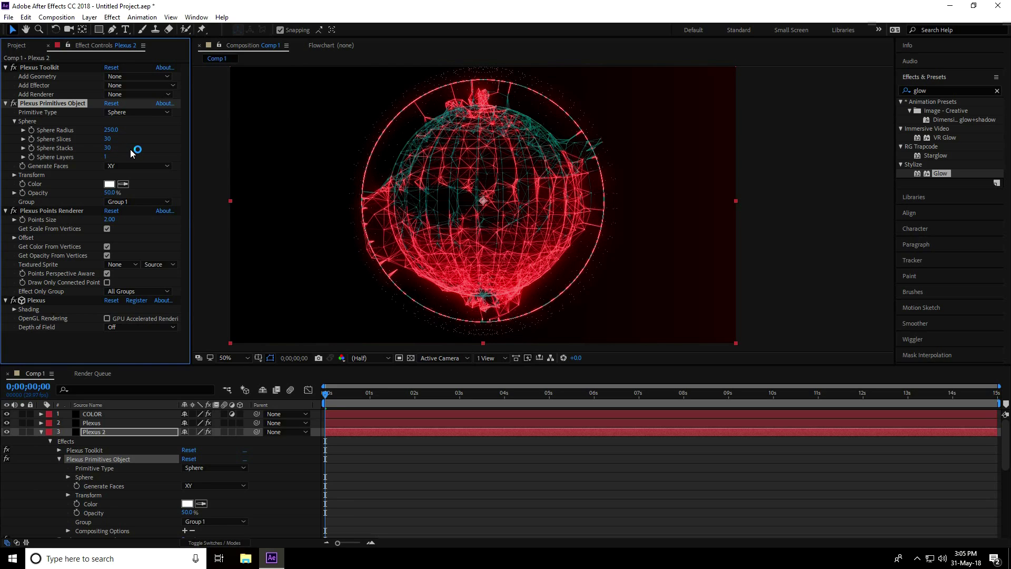
{"action": "left_click", "coordinate": [5, 103]}
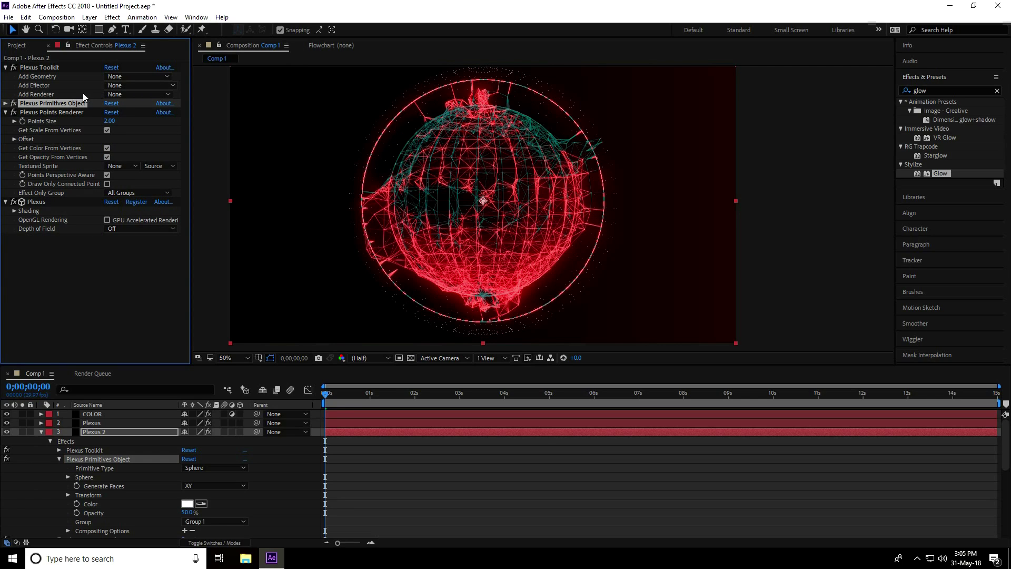
- Add a Noise effector and a Lines renderer to the Plexus 2 layer
{"action": "left_click", "coordinate": [125, 85]}
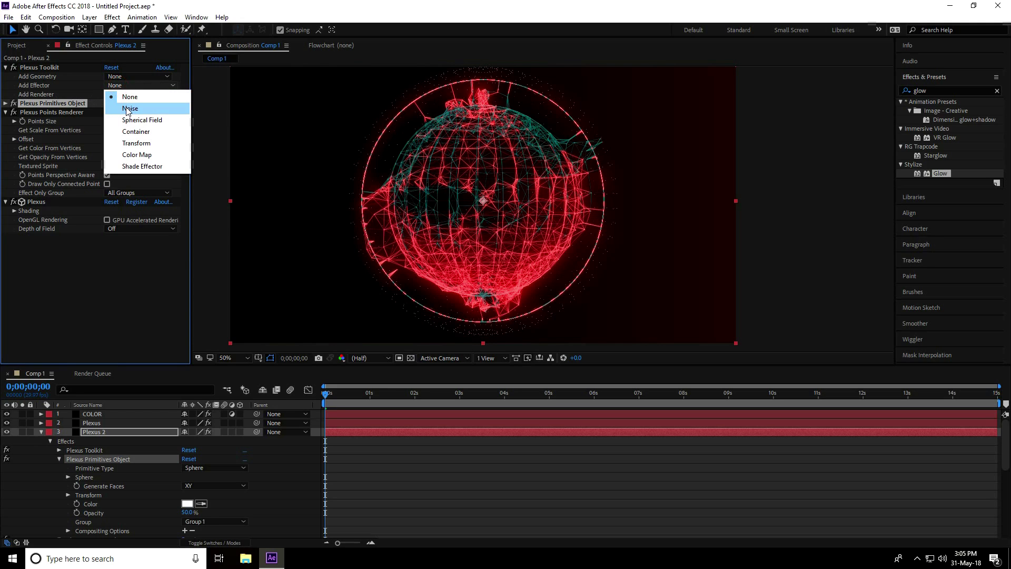
{"action": "left_click", "coordinate": [128, 109]}
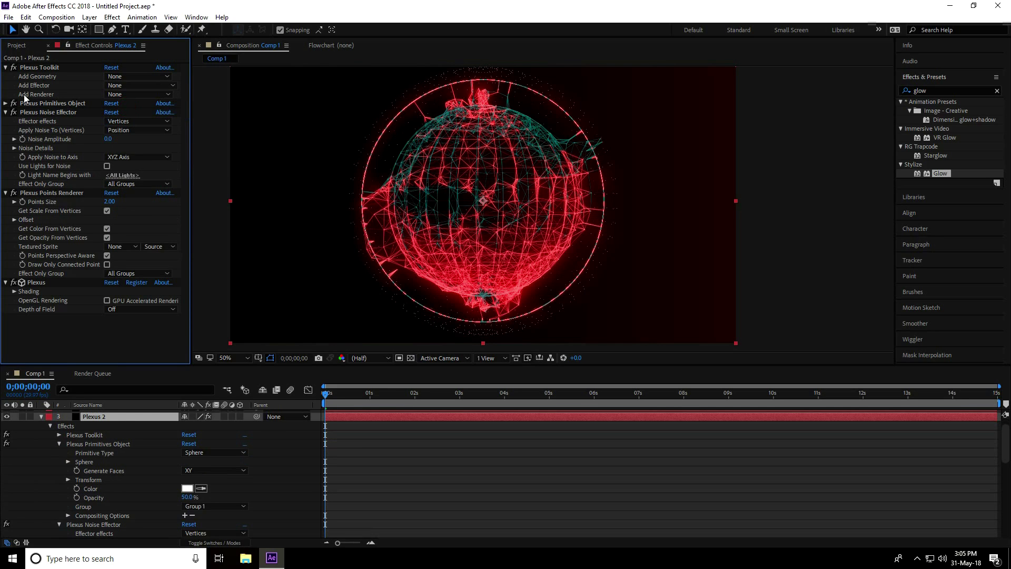
{"action": "left_click", "coordinate": [107, 95]}
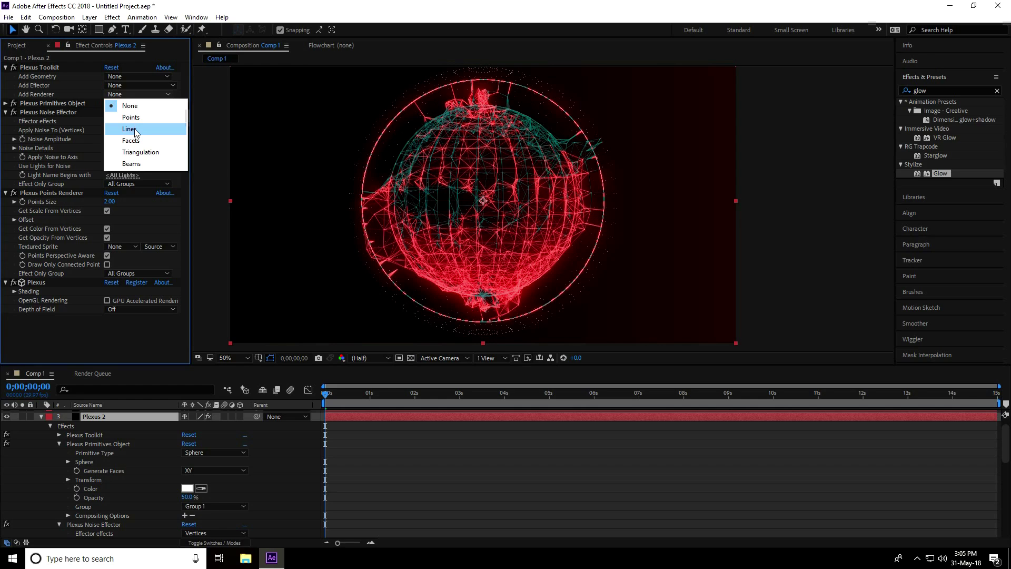
{"action": "left_click", "coordinate": [129, 129]}
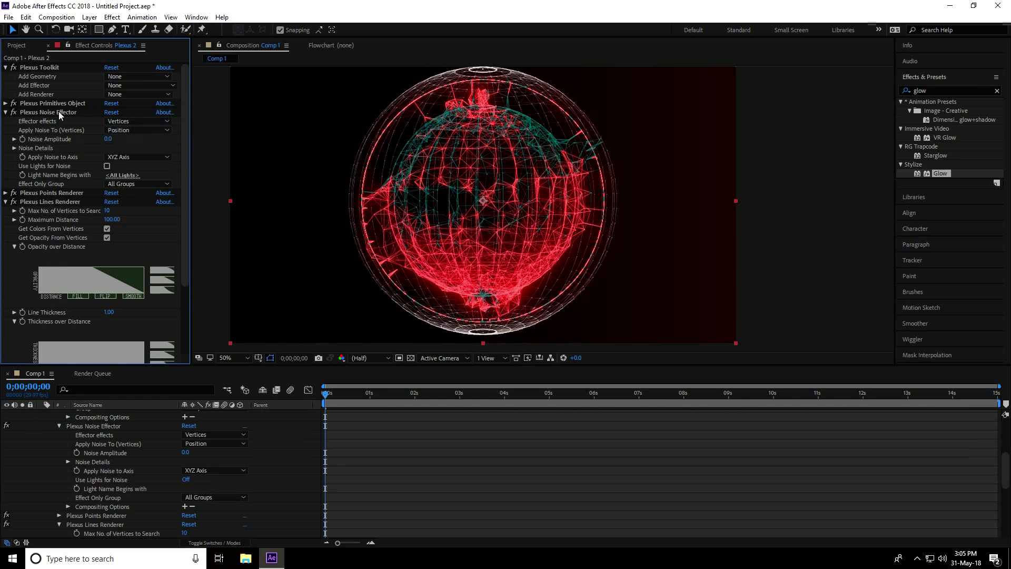
- Set the Plexus 2 noise effector's Noise Amplitude to 1500 and inspect the scattered lines in the enlarged composition view
{"action": "left_click_drag", "start_coordinate": [108, 141], "coordinate": [553, 123]}
{"action": "left_click", "coordinate": [111, 139]}
{"action": "type", "text": "15"}
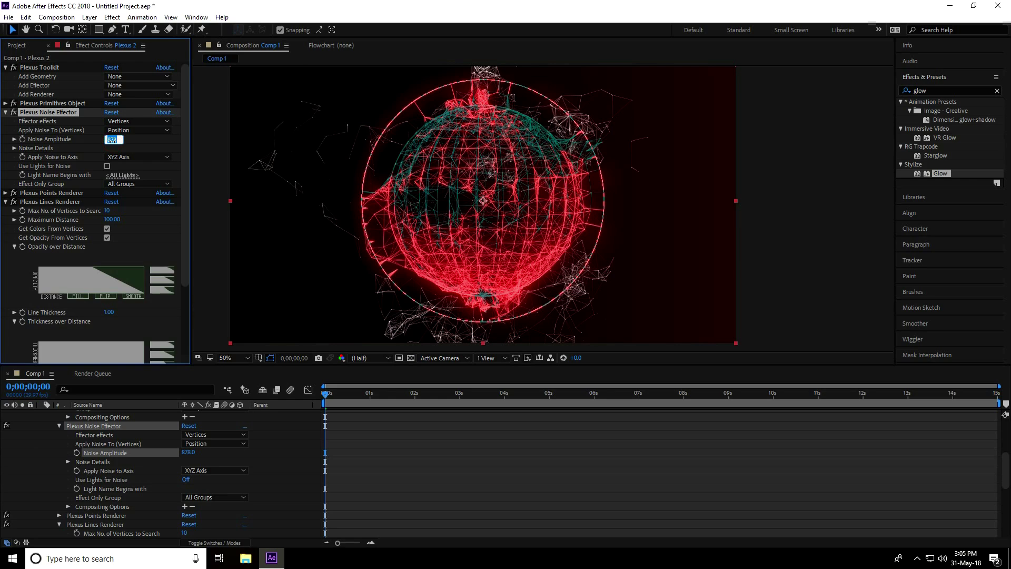
{"action": "type", "text": "00"}
{"action": "key", "text": "Return"}
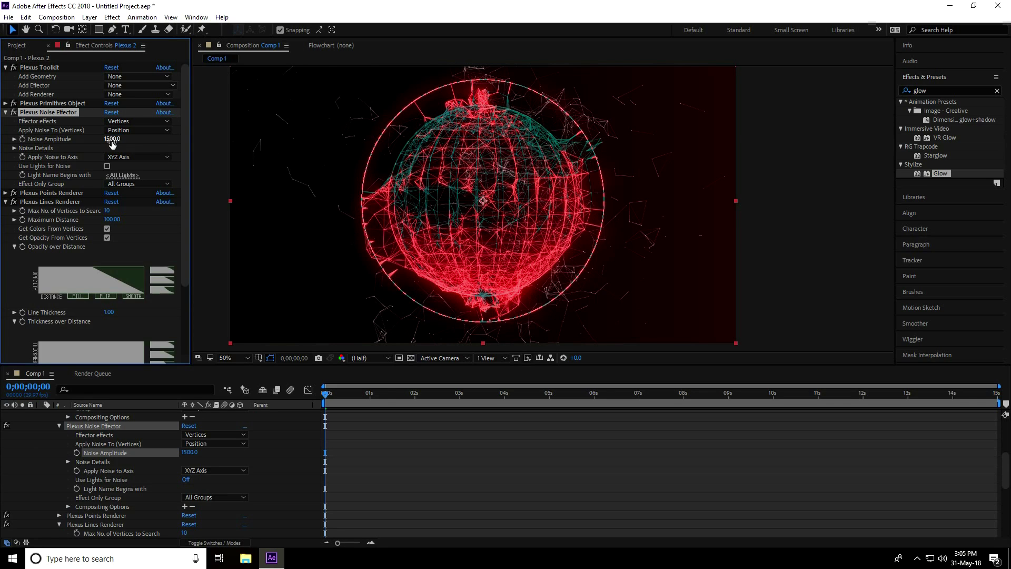
{"action": "left_click", "coordinate": [468, 206]}
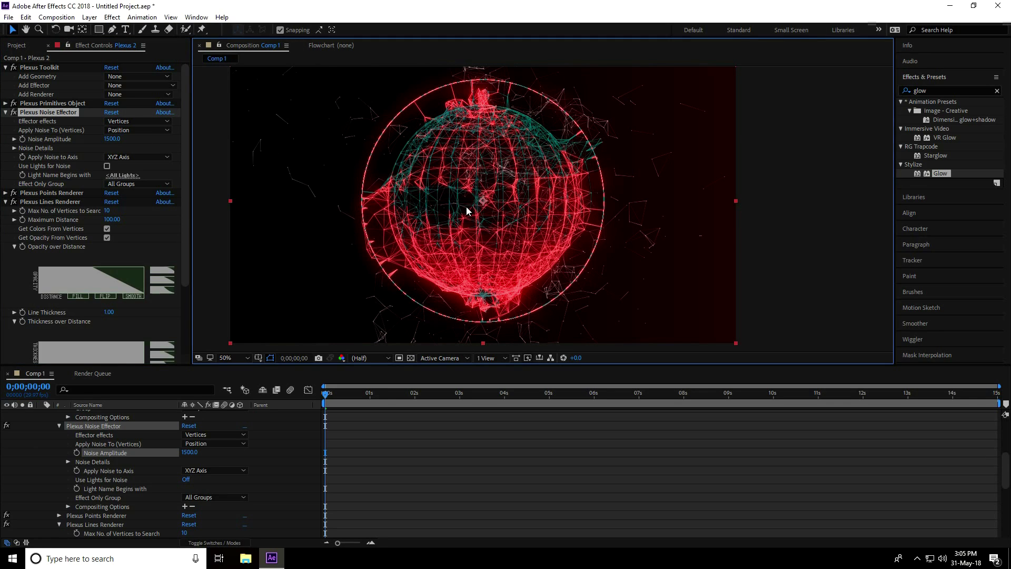
{"action": "key", "text": "grave"}
{"action": "scroll", "coordinate": [422, 310], "scroll_direction": "up", "scroll_amount": 2}
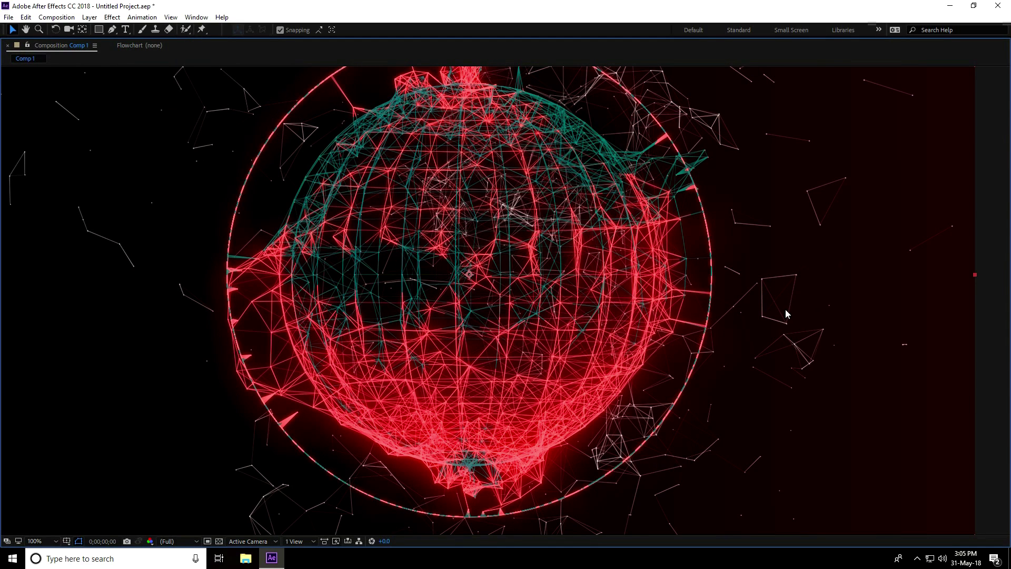
- Change the colour of the Plexus 2 sphere primitive to pure red, FF0000
{"action": "key", "text": "grave"}
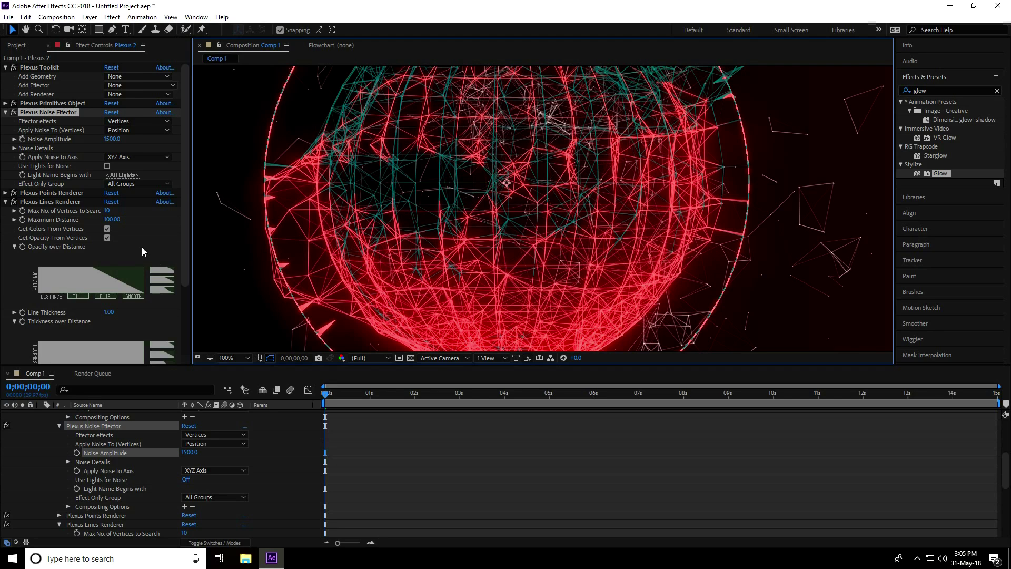
{"action": "left_click", "coordinate": [6, 104]}
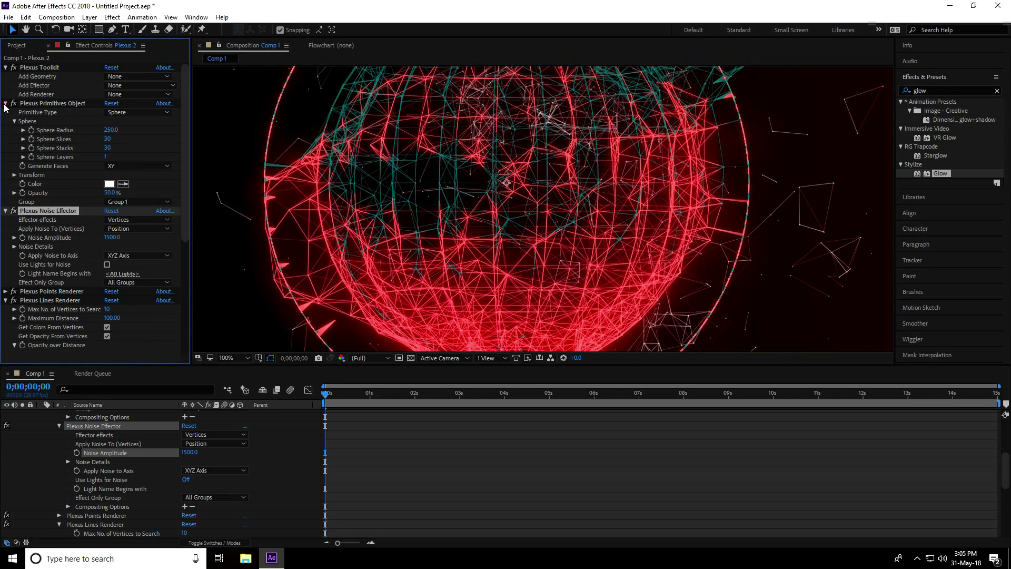
{"action": "left_click", "coordinate": [109, 185]}
{"action": "left_click", "coordinate": [411, 261]}
{"action": "left_click_drag", "start_coordinate": [415, 252], "coordinate": [431, 226]}
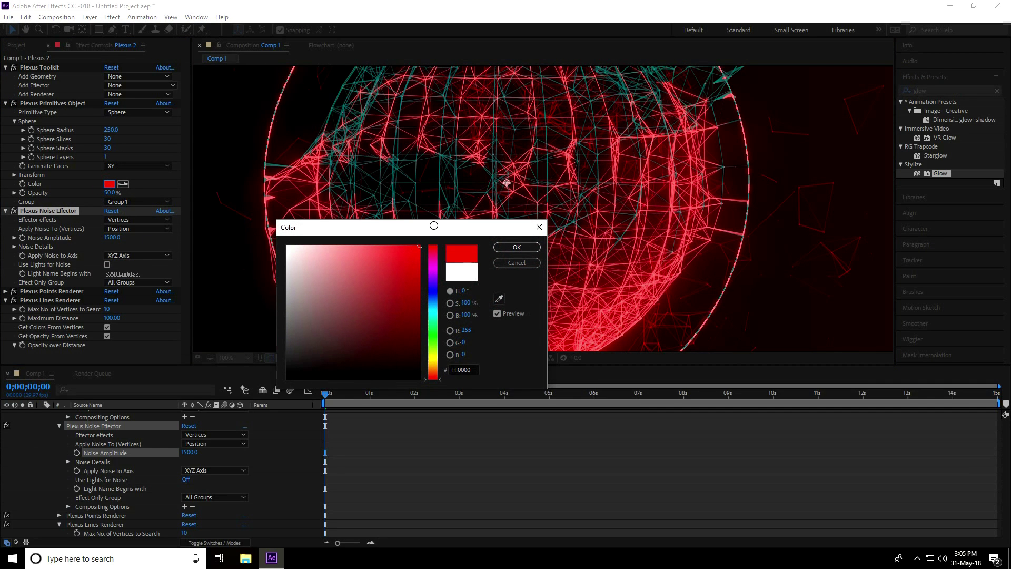
{"action": "left_click", "coordinate": [509, 248]}
{"action": "key", "text": "grave"}
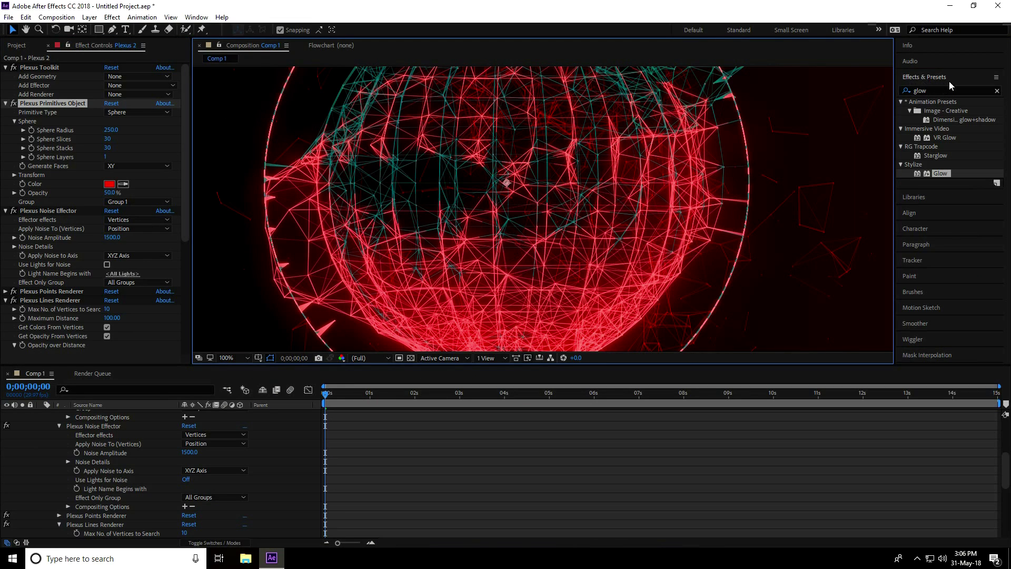
- Find the Fast Blur (Legacy) effect and apply it to the Plexus 2 layer
{"action": "left_click", "coordinate": [997, 91]}
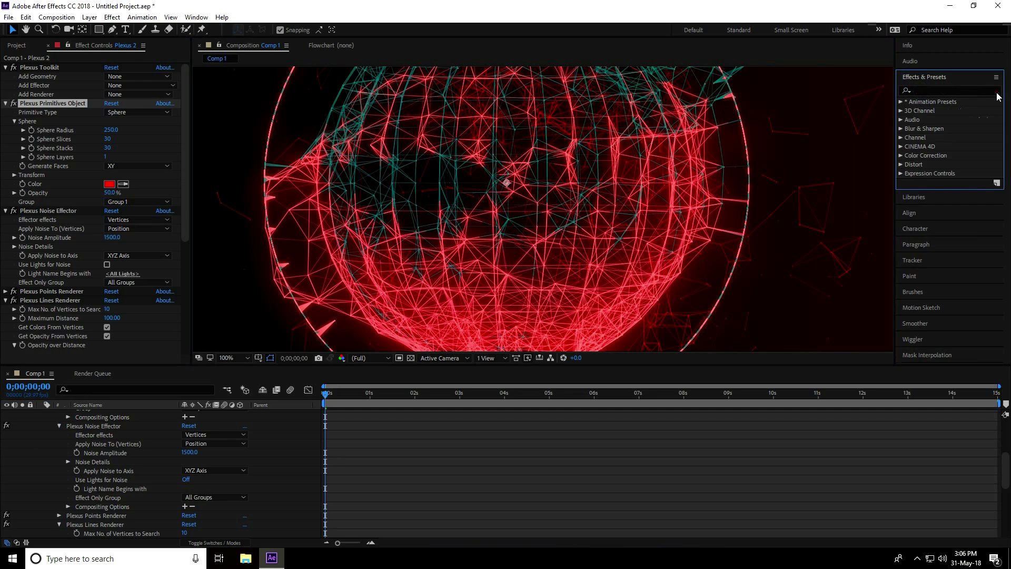
{"action": "left_click", "coordinate": [969, 91]}
{"action": "type", "text": "farst"}
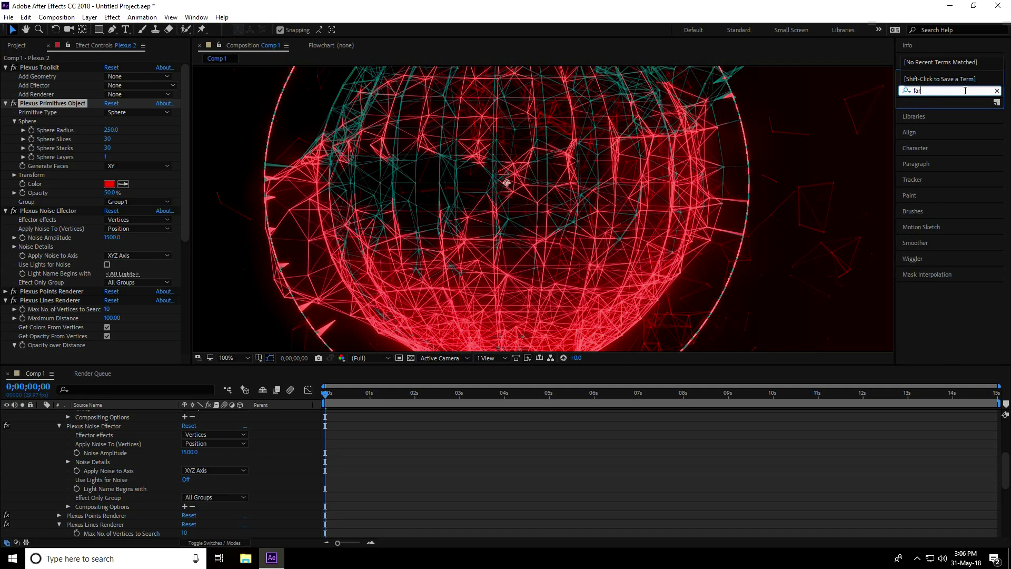
{"action": "key", "text": "BackSpace"}
{"action": "type", "text": "st"}
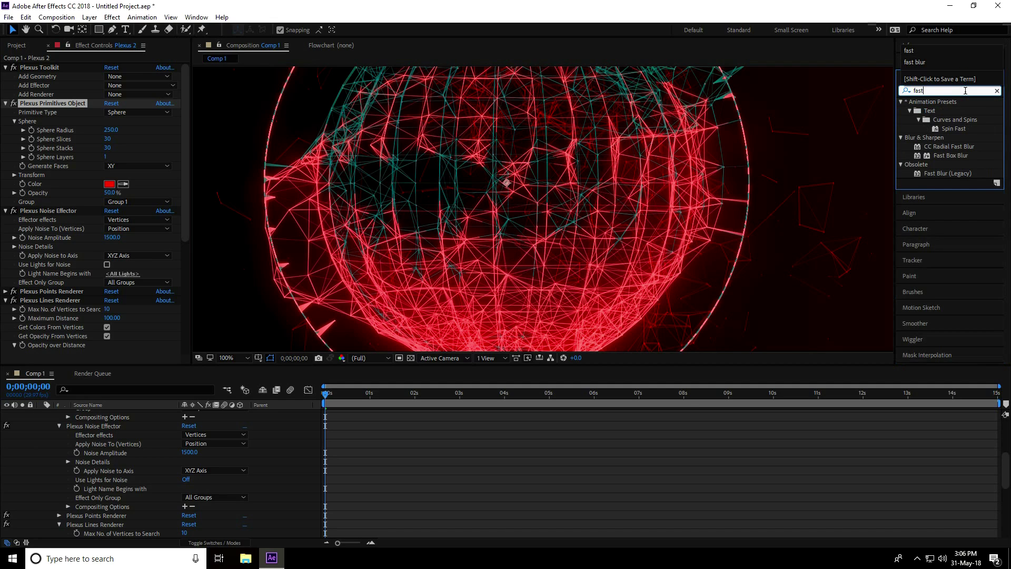
{"action": "type", "text": " bl"}
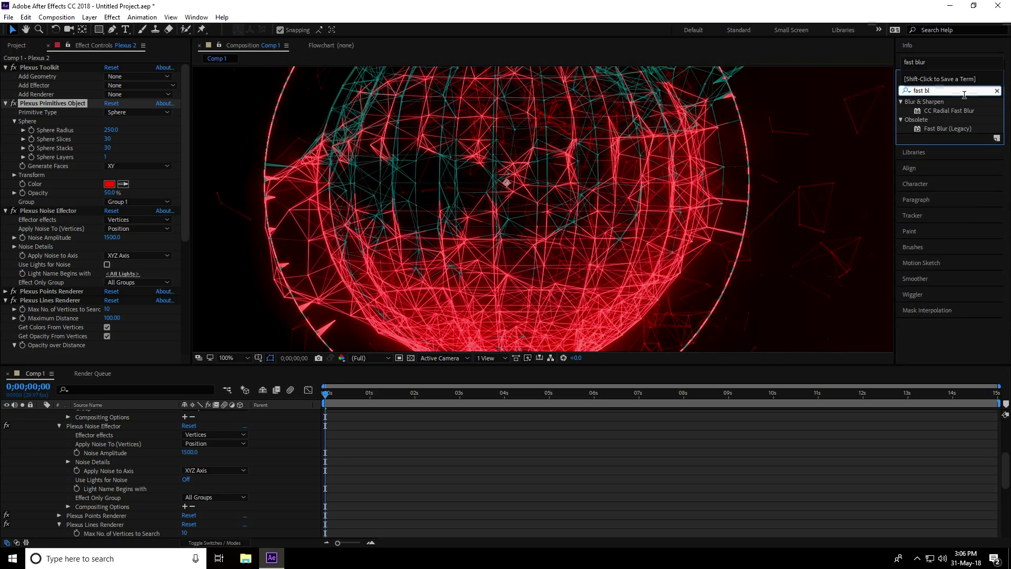
{"action": "left_click", "coordinate": [947, 130]}
{"action": "scroll", "coordinate": [98, 460], "scroll_direction": "up", "scroll_amount": 5}
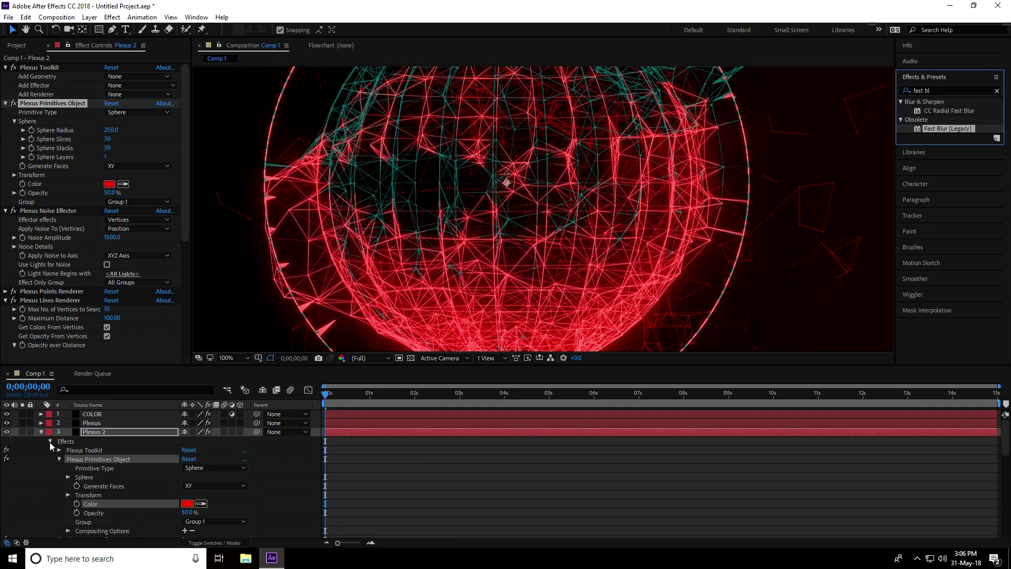
{"action": "left_click", "coordinate": [42, 432]}
{"action": "left_click_drag", "start_coordinate": [959, 136], "coordinate": [111, 438]}
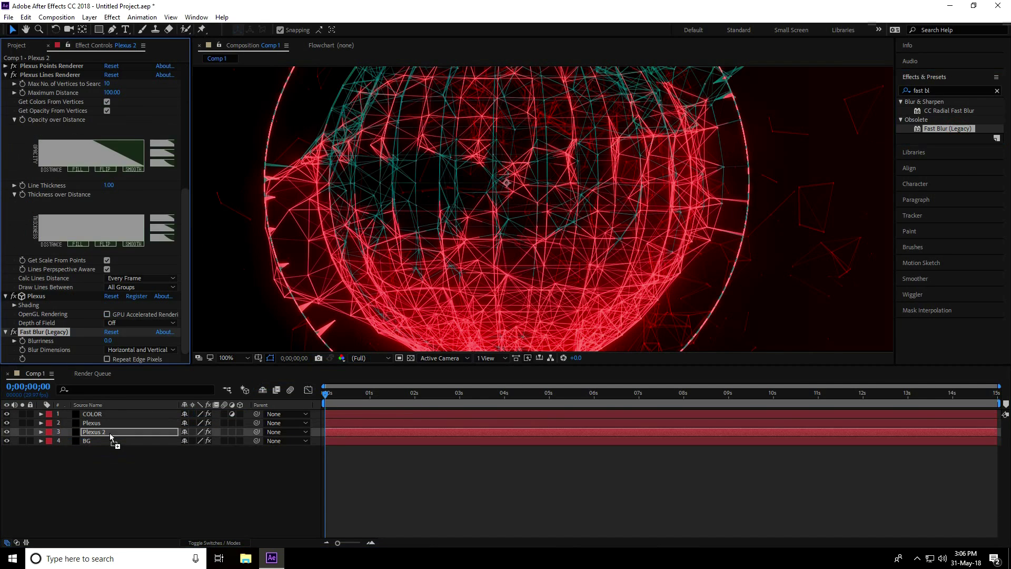
- Set the Fast Blur's Blurriness on Plexus 2 to 2 and check the softened background lines in the enlarged composition view
{"action": "left_click", "coordinate": [107, 341]}
{"action": "type", "text": "2"}
{"action": "key", "text": "Return"}
{"action": "key", "text": "grave"}
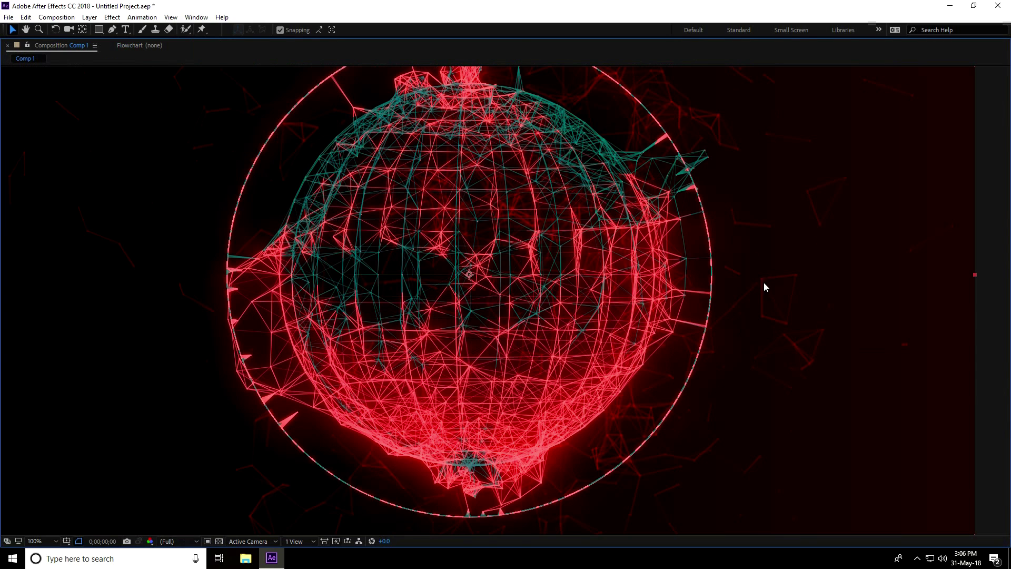
{"action": "key", "text": "grave"}
{"action": "scroll", "coordinate": [510, 244], "scroll_direction": "down", "scroll_amount": 2}
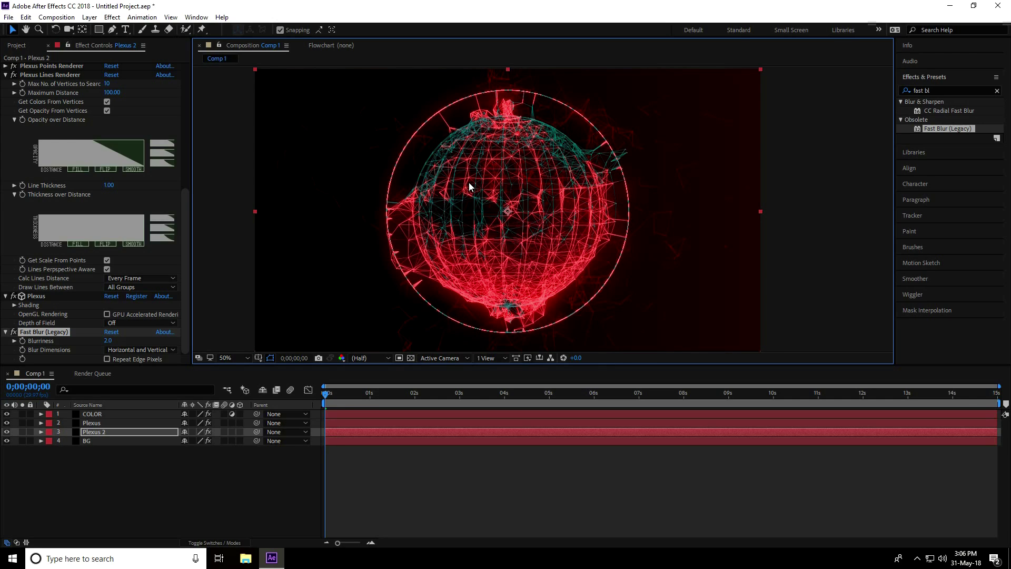
- Create a new text layer reading "MOTION GRAPHIS"
{"action": "right_click", "coordinate": [143, 485]}
{"action": "mouse_move", "coordinate": [197, 371]}
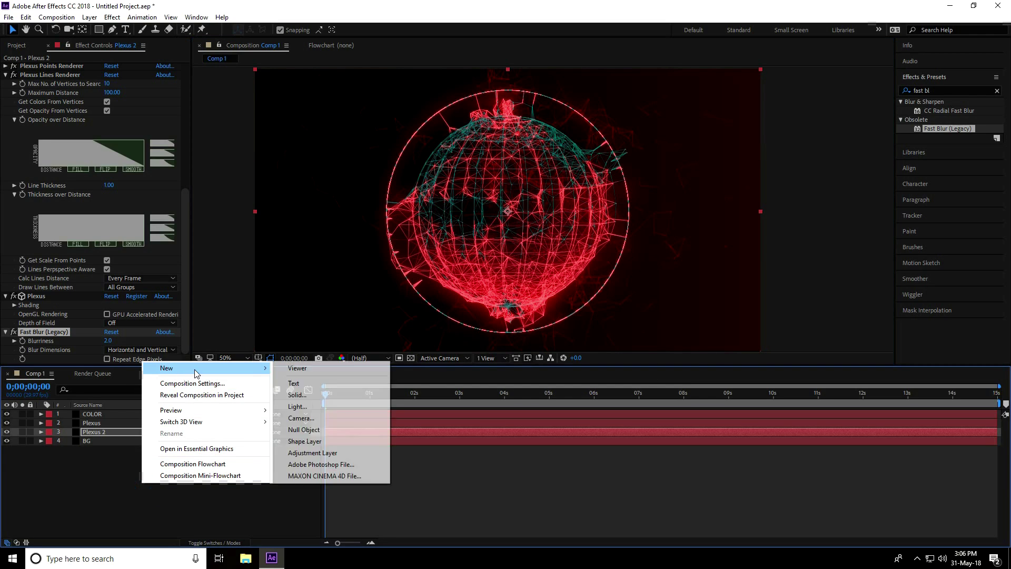
{"action": "left_click", "coordinate": [299, 384]}
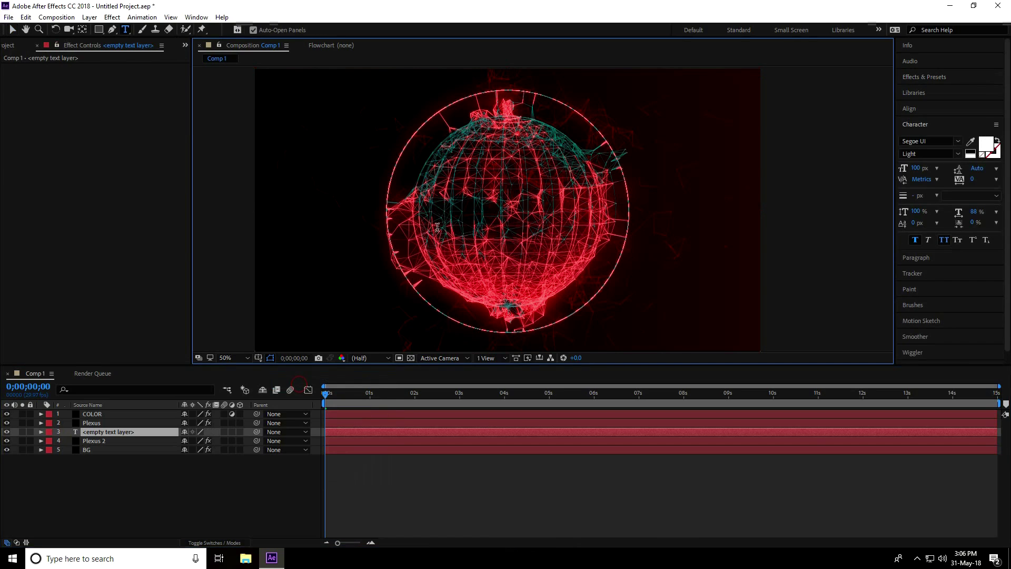
{"action": "type", "text": "M"}
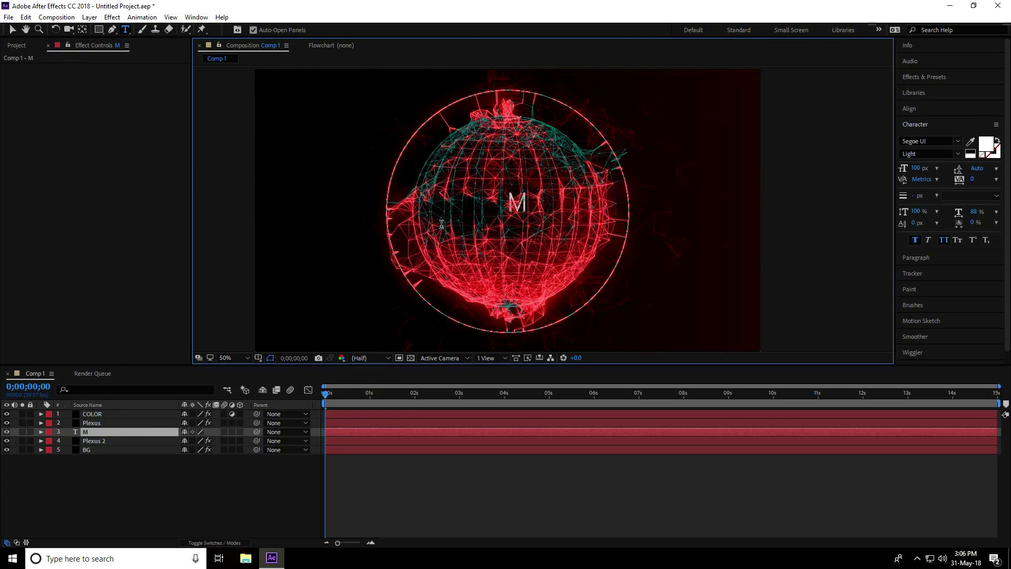
{"action": "type", "text": "OTION"}
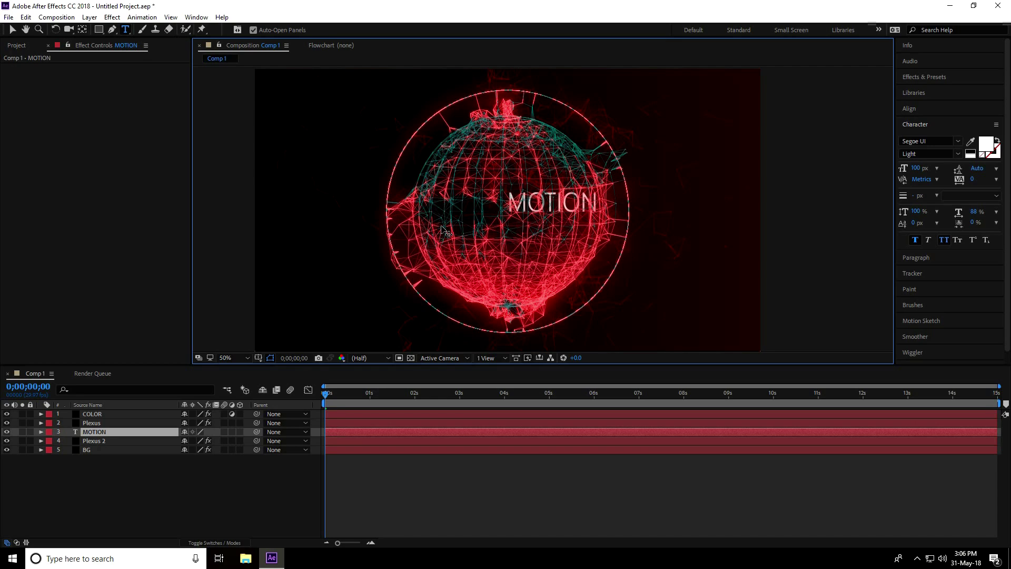
{"action": "type", "text": " GRA"}
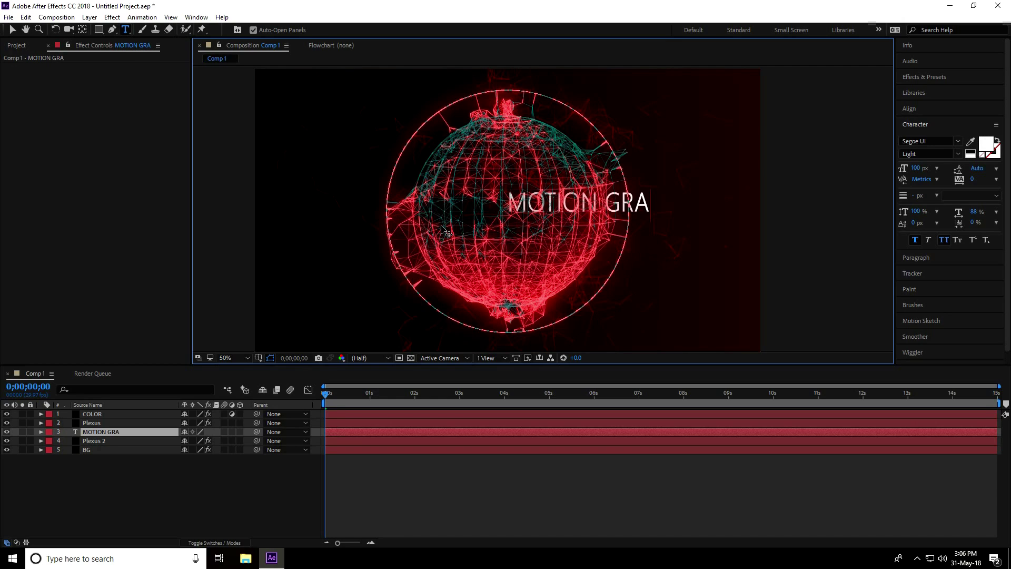
{"action": "type", "text": "PHIS"}
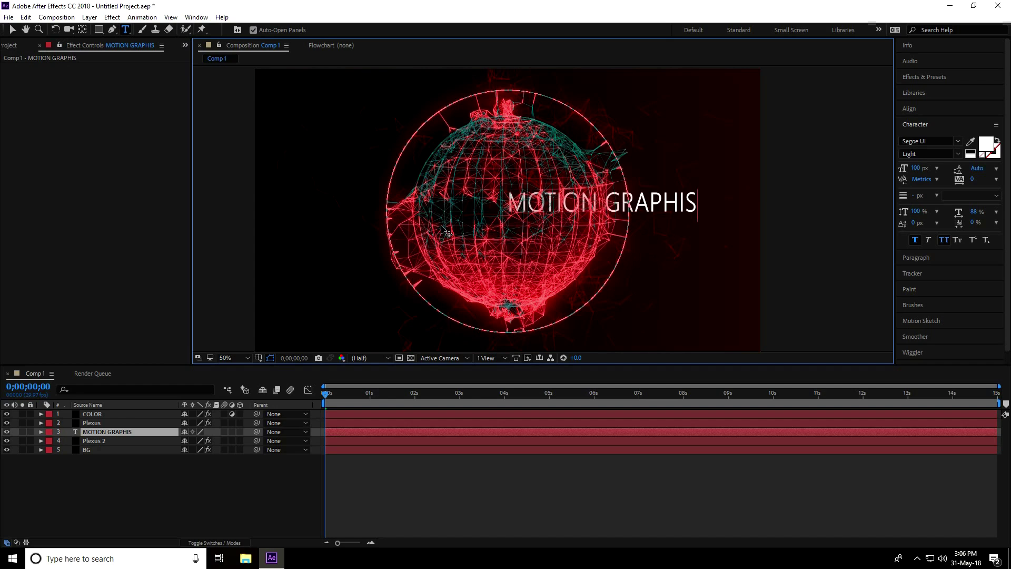
{"action": "left_click", "coordinate": [14, 31]}
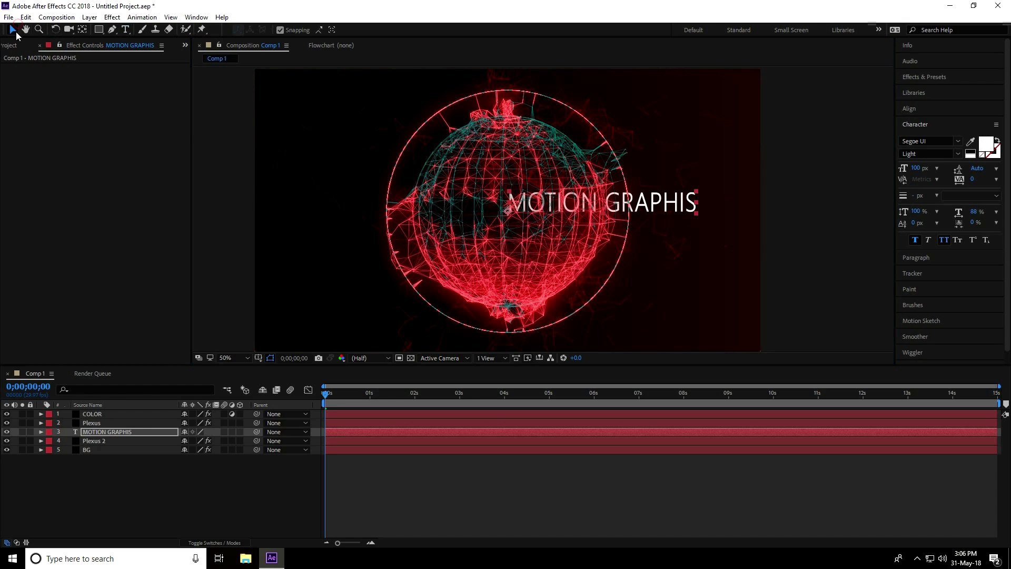
- Move the text layer to the top of the layer stack and centre it horizontally and vertically in the composition
{"action": "left_click_drag", "start_coordinate": [109, 435], "coordinate": [108, 412]}
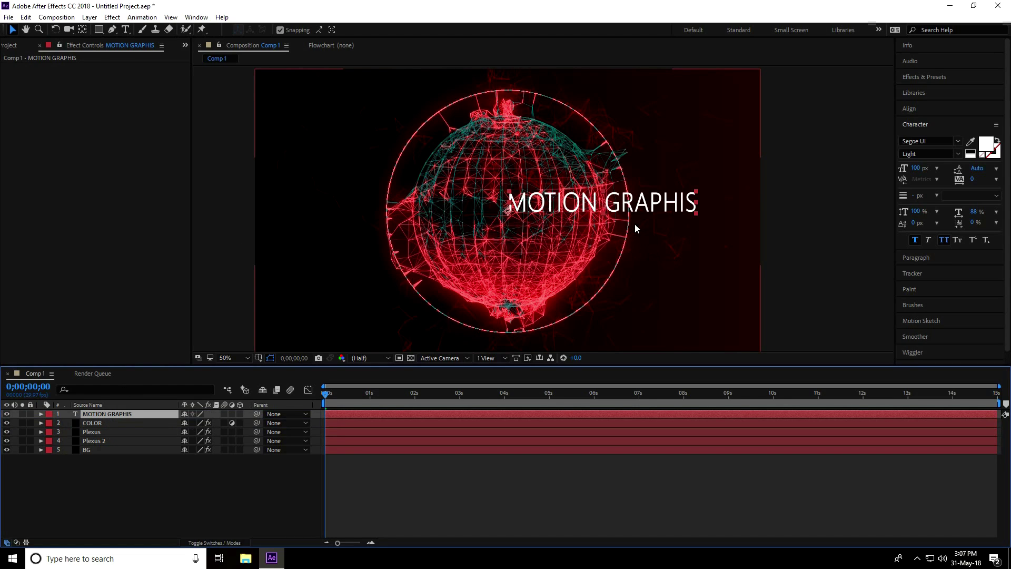
{"action": "key", "text": "ctrl+alt+Home"}
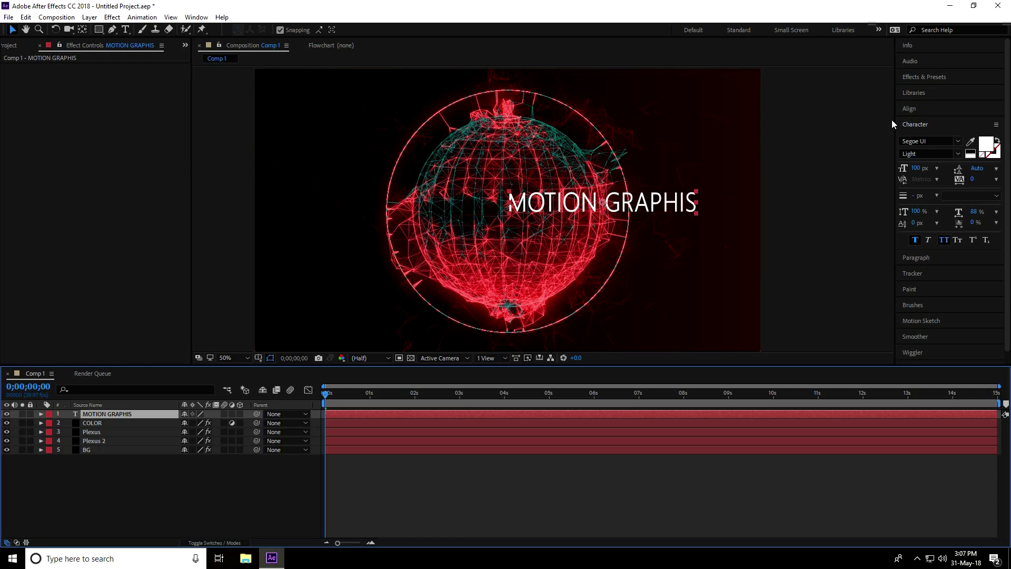
{"action": "left_click", "coordinate": [911, 108]}
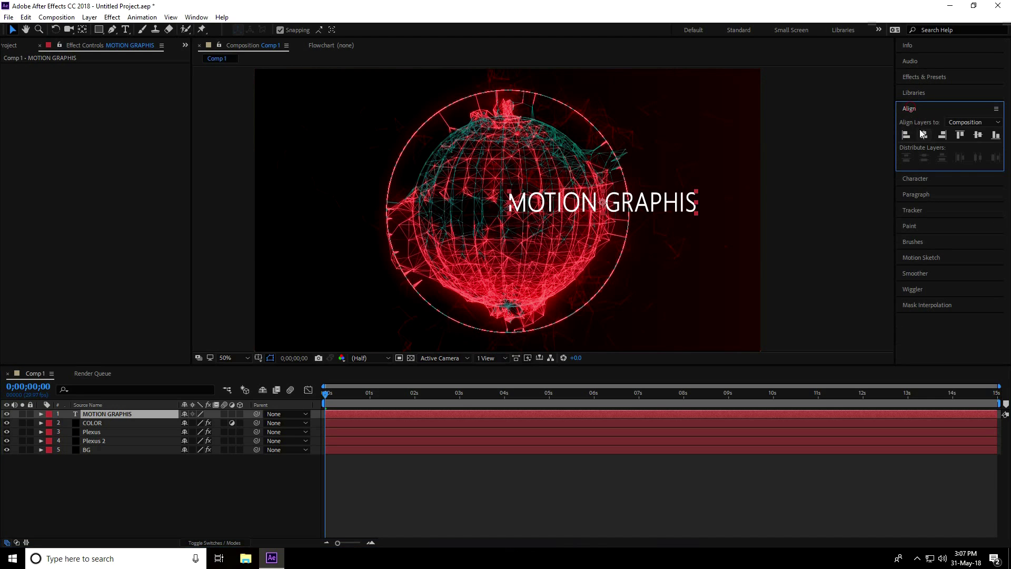
{"action": "left_click", "coordinate": [924, 136]}
{"action": "left_click", "coordinate": [979, 135]}
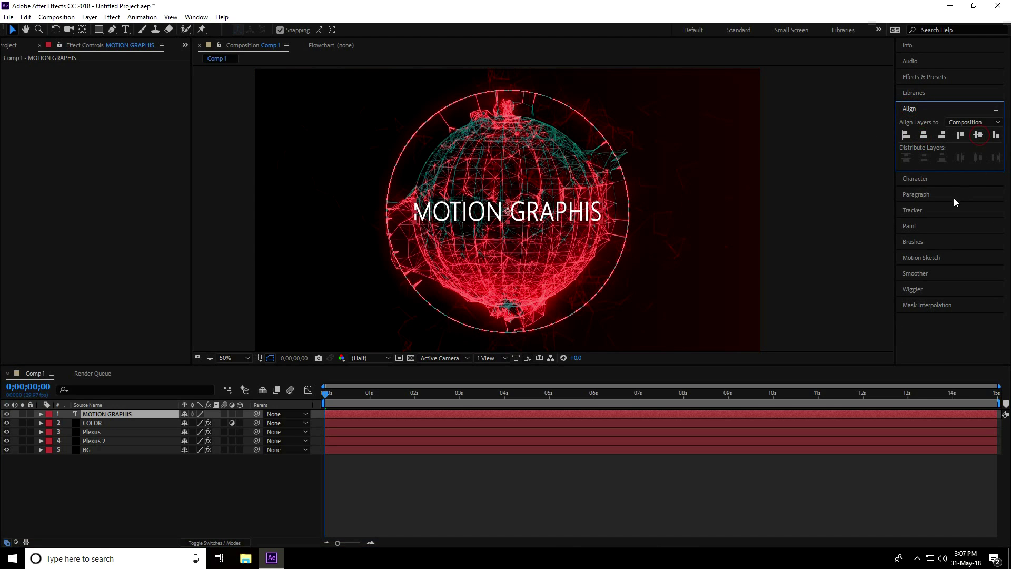
- Set the title's font size to 130 px and recentre the text in the composition
{"action": "left_click", "coordinate": [923, 180]}
{"action": "left_click_drag", "start_coordinate": [917, 169], "coordinate": [943, 176]}
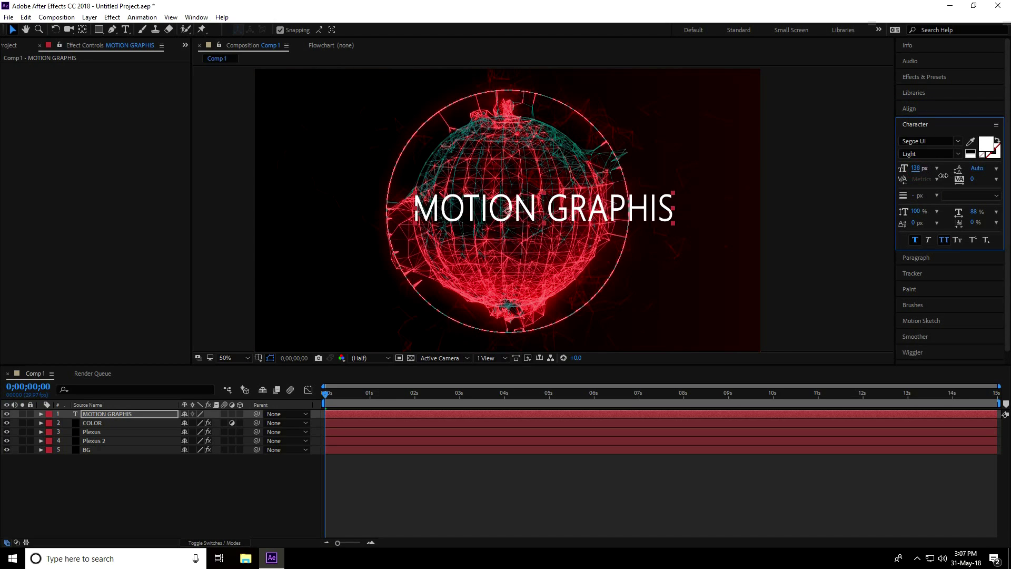
{"action": "left_click", "coordinate": [917, 169]}
{"action": "type", "text": "130"}
{"action": "key", "text": "Return"}
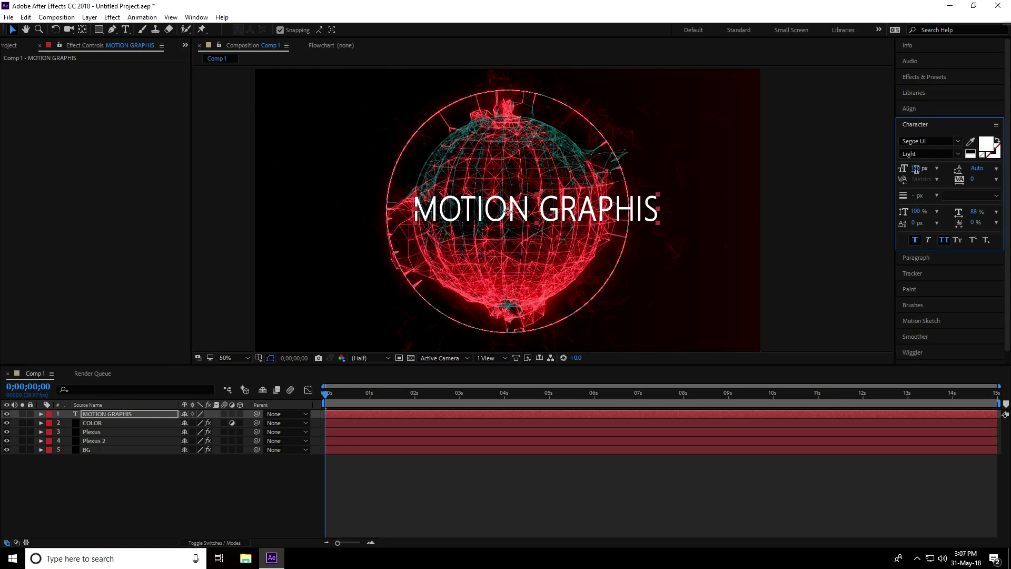
{"action": "left_click", "coordinate": [911, 109]}
{"action": "left_click", "coordinate": [925, 136]}
{"action": "left_click", "coordinate": [971, 136]}
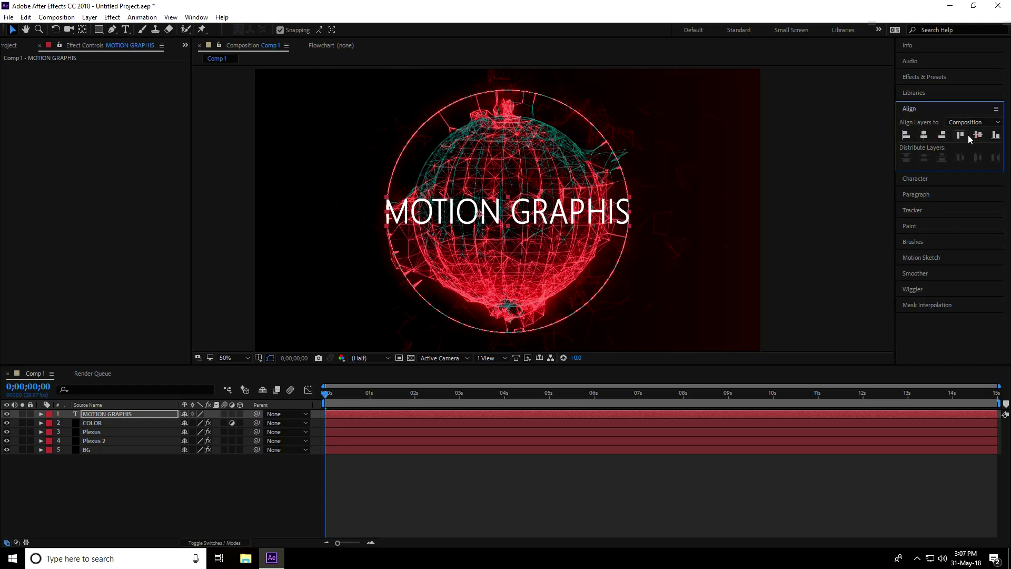
- Change the font style of the word "MOTION" in the title to Regular
{"action": "left_click", "coordinate": [125, 30]}
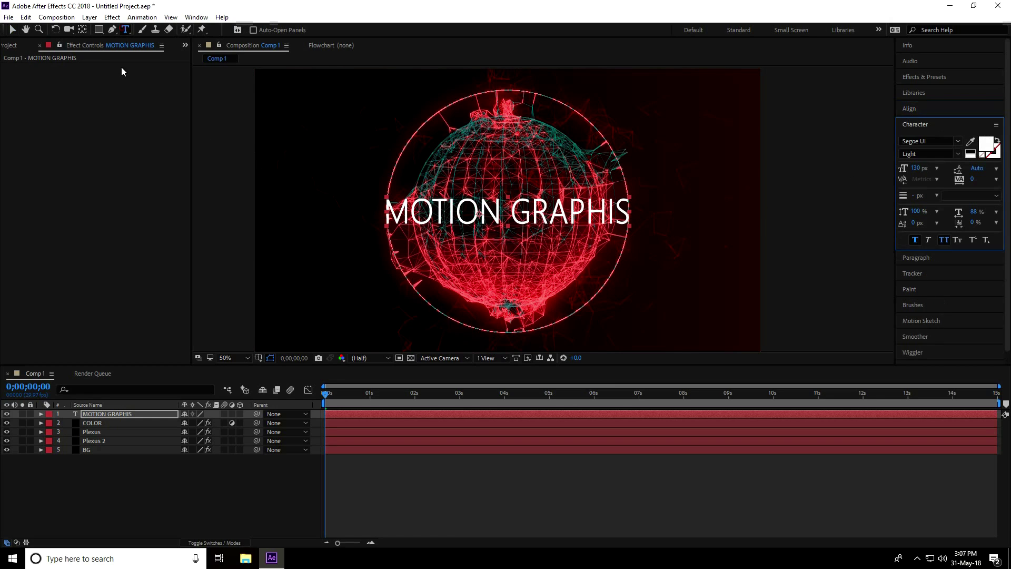
{"action": "left_click_drag", "start_coordinate": [504, 211], "coordinate": [390, 202]}
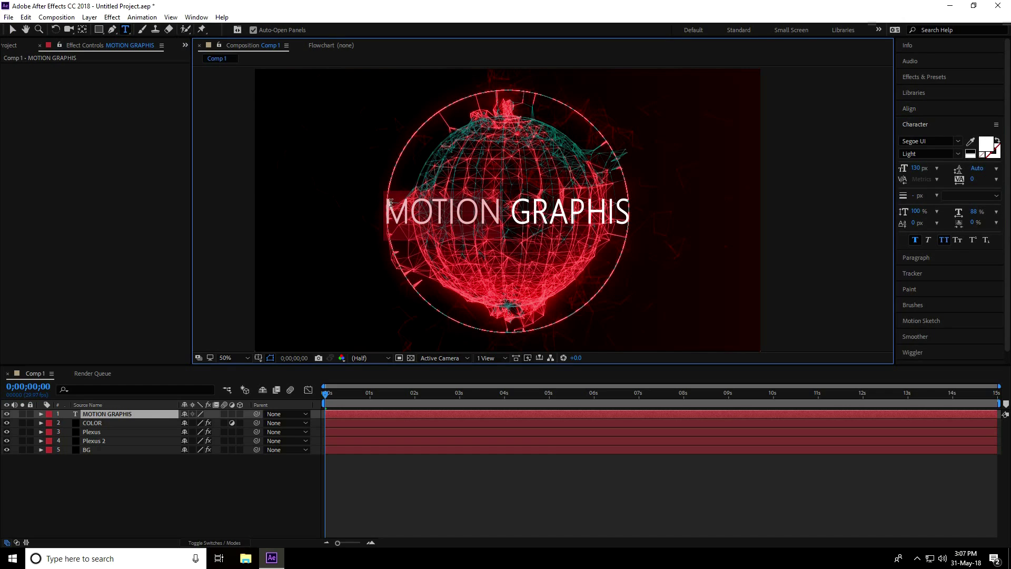
{"action": "left_click", "coordinate": [959, 155]}
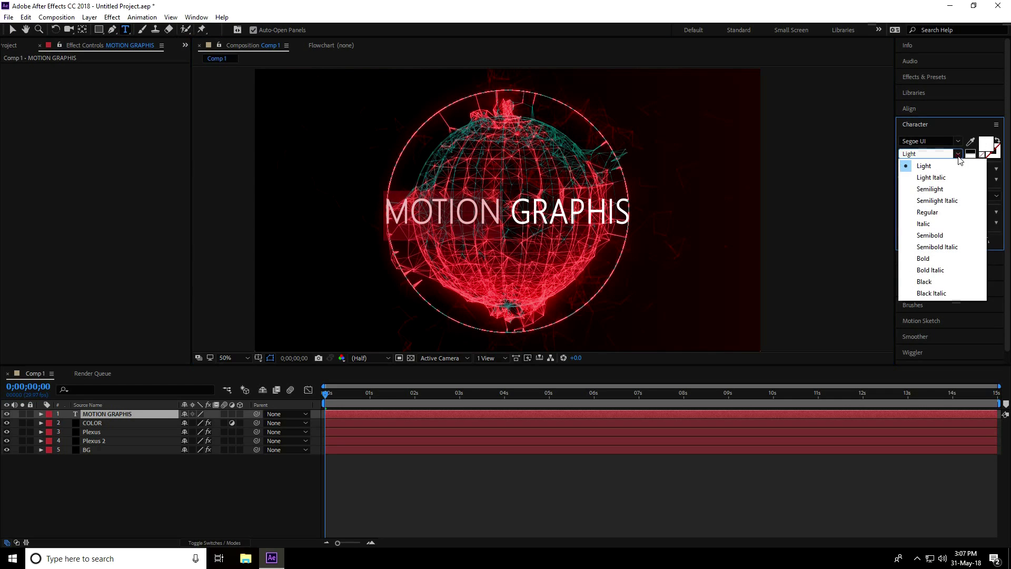
{"action": "left_click", "coordinate": [927, 212]}
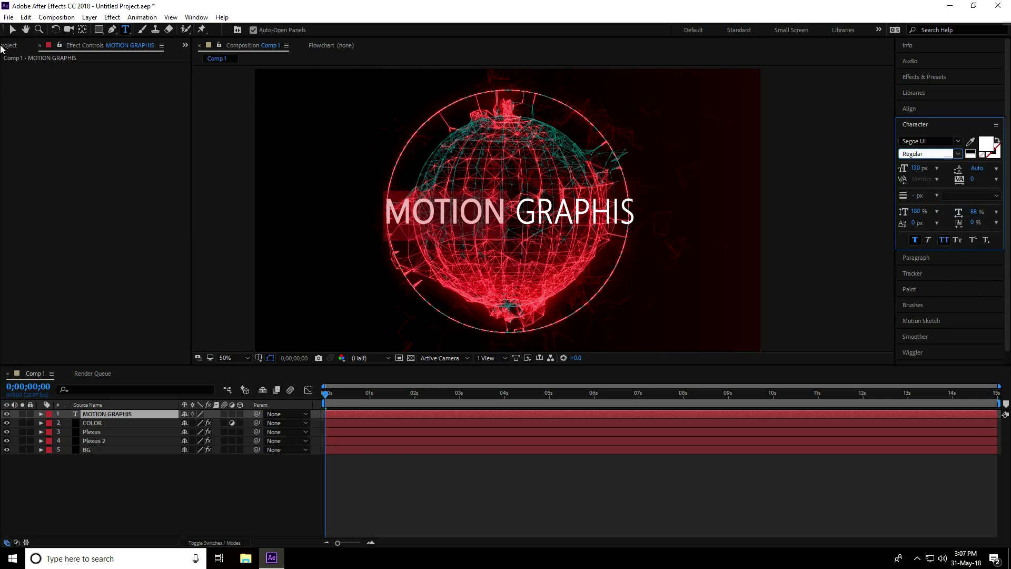
{"action": "left_click", "coordinate": [13, 32]}
{"action": "left_click", "coordinate": [13, 32]}
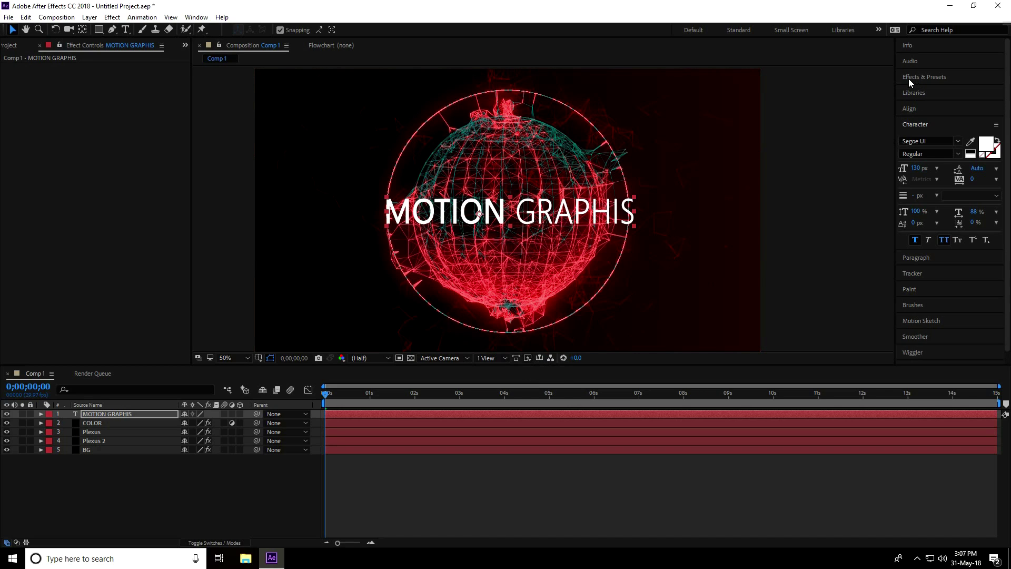
- Find the Stylize Glow effect and apply it to the MOTION GRAPHIS text layer
{"action": "left_click", "coordinate": [943, 81]}
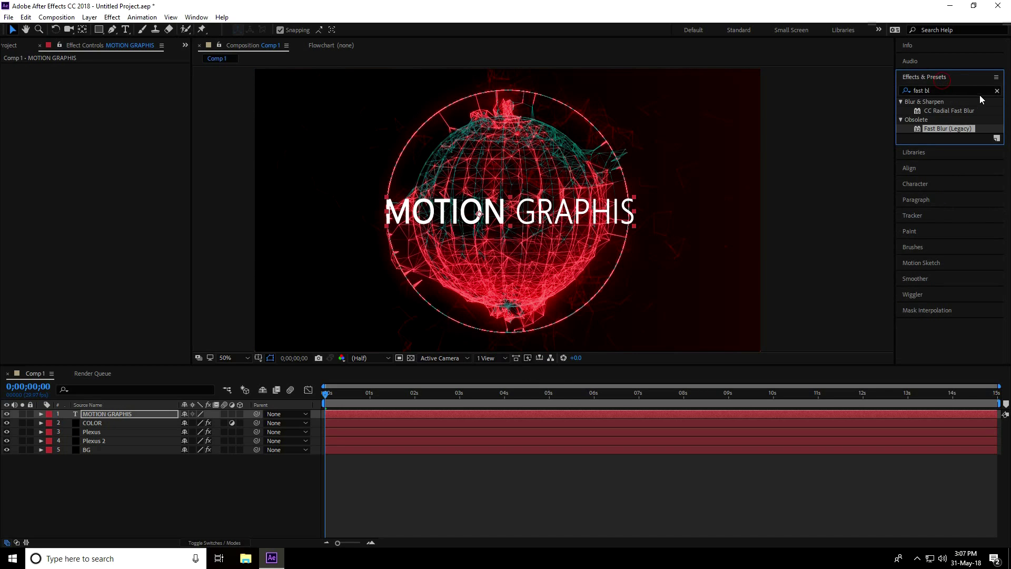
{"action": "left_click", "coordinate": [997, 91]}
{"action": "left_click", "coordinate": [949, 93]}
{"action": "type", "text": "glow"}
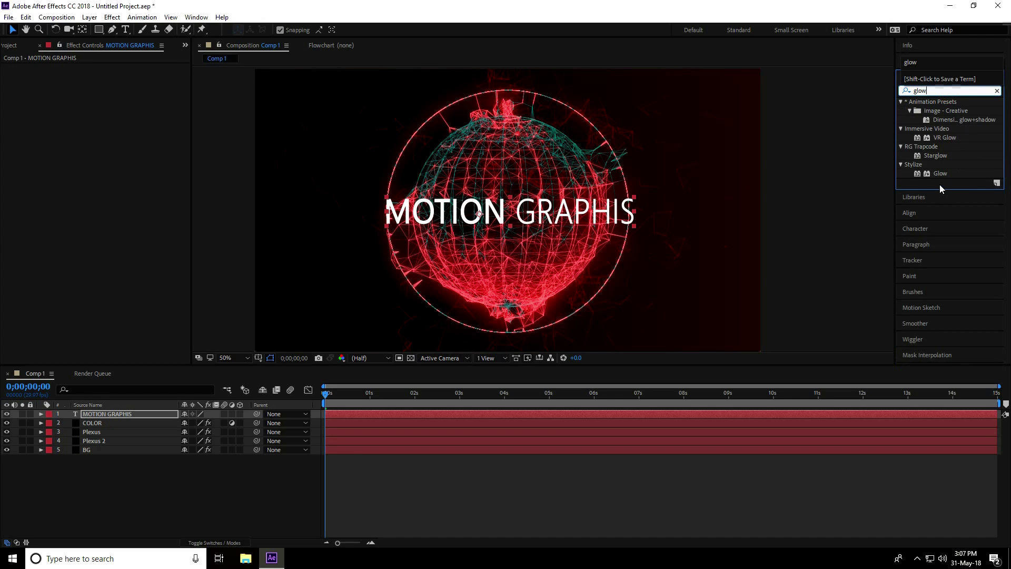
{"action": "left_click_drag", "start_coordinate": [942, 174], "coordinate": [96, 419]}
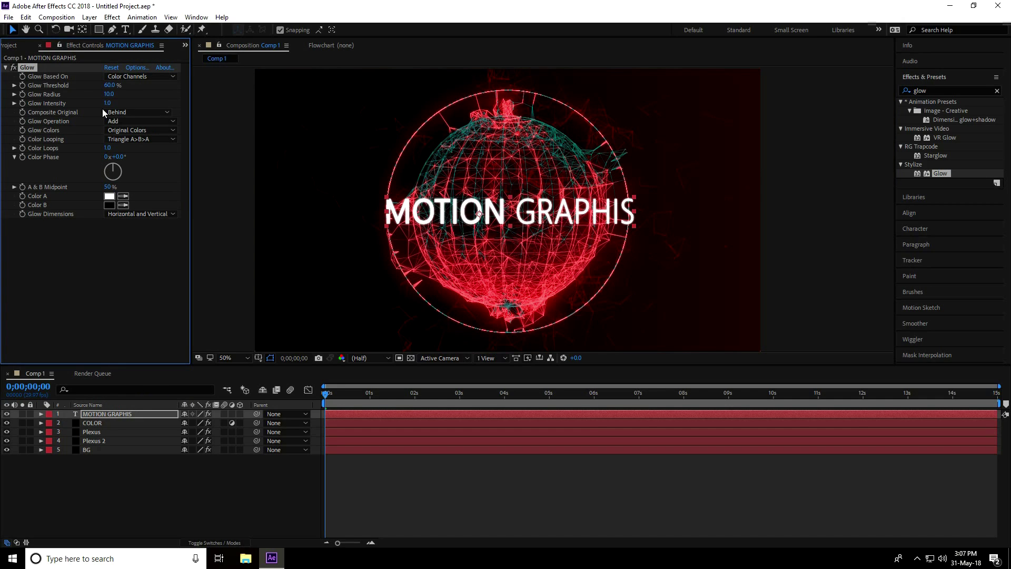
- Set the title's Glow Radius to 86 and inspect the glowing text in the enlarged composition view
{"action": "left_click_drag", "start_coordinate": [109, 94], "coordinate": [158, 100]}
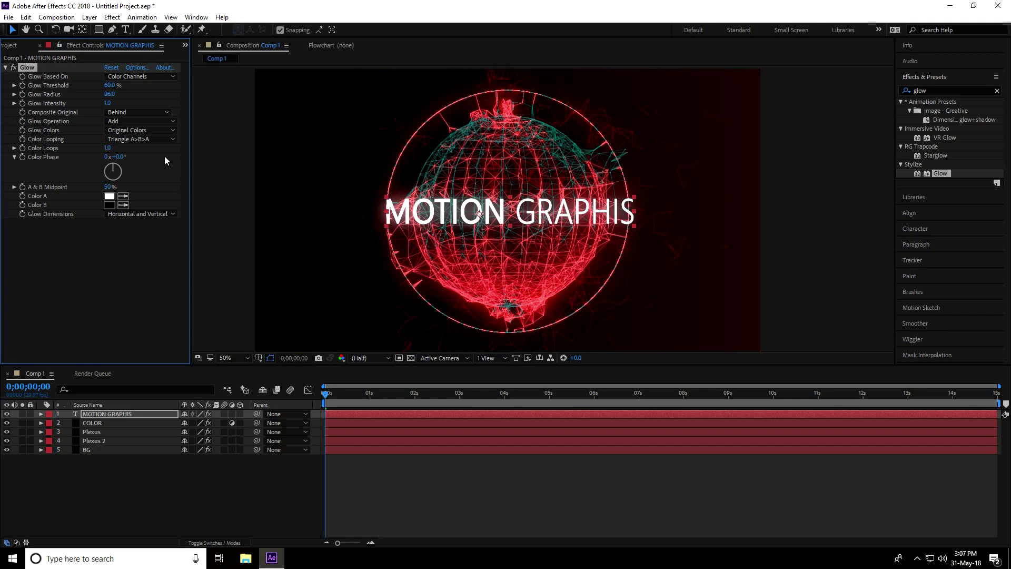
{"action": "key", "text": "grave"}
{"action": "scroll", "coordinate": [386, 349], "scroll_direction": "up", "scroll_amount": 2}
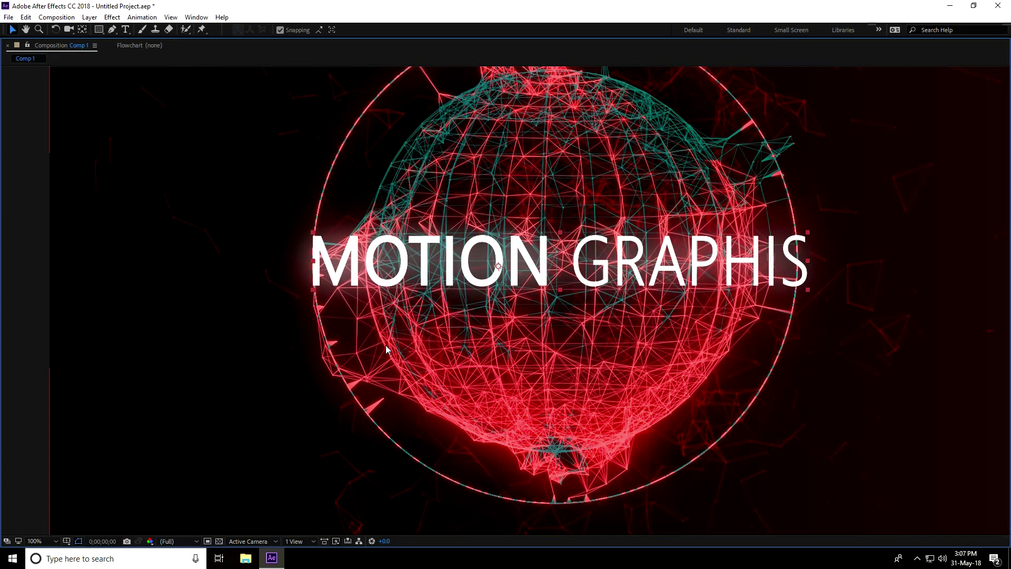